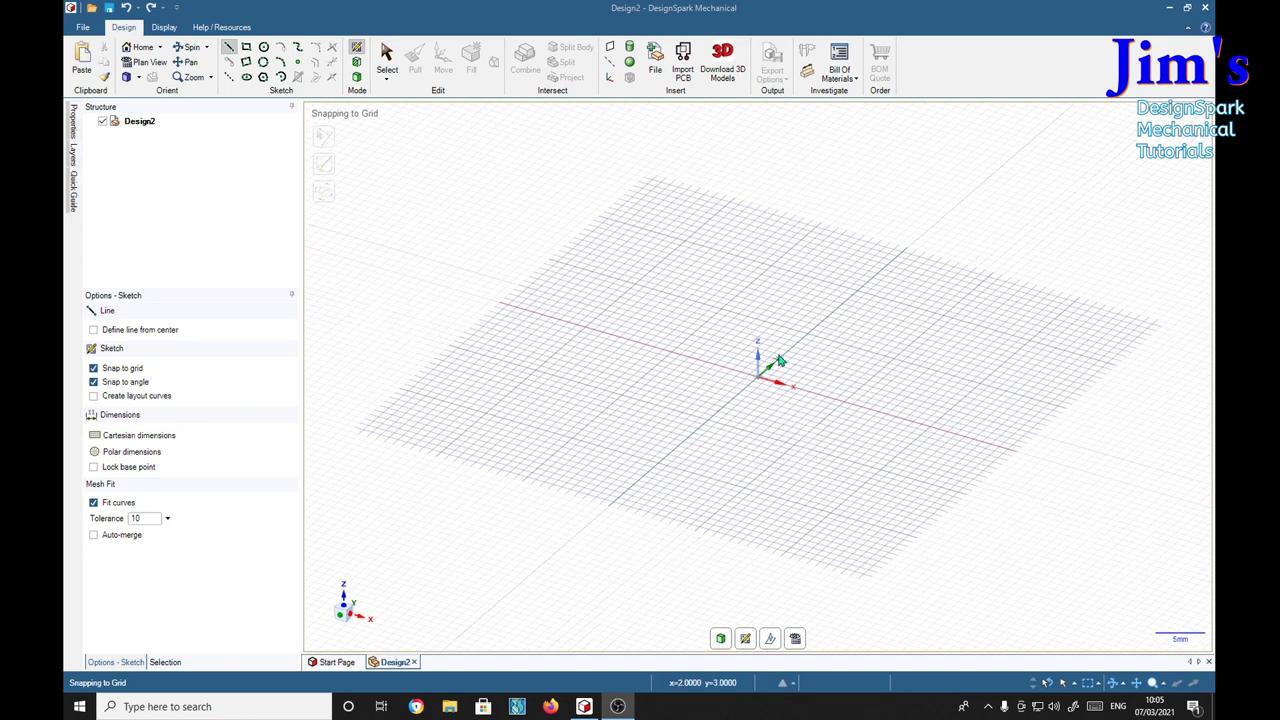
Step: Draw a 7 mm six-sided polygon centred on the origin and turn it into a surface
left_click(263, 77)
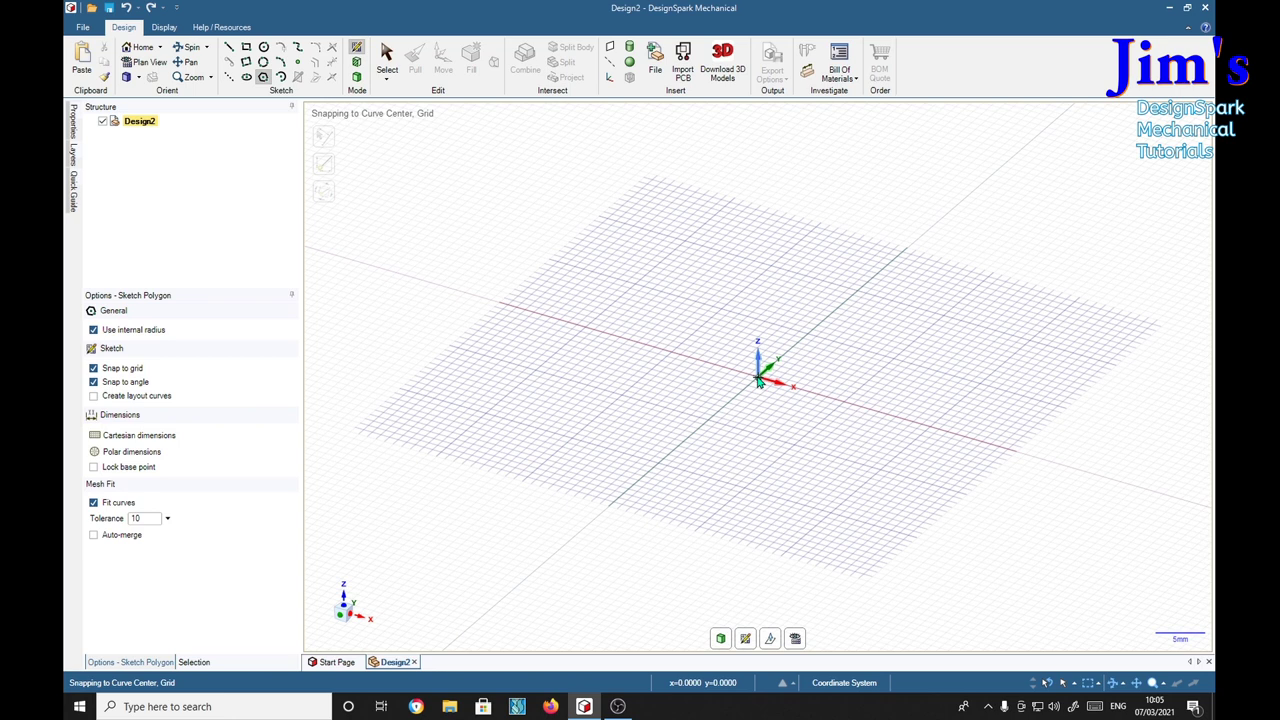
left_click(758, 378)
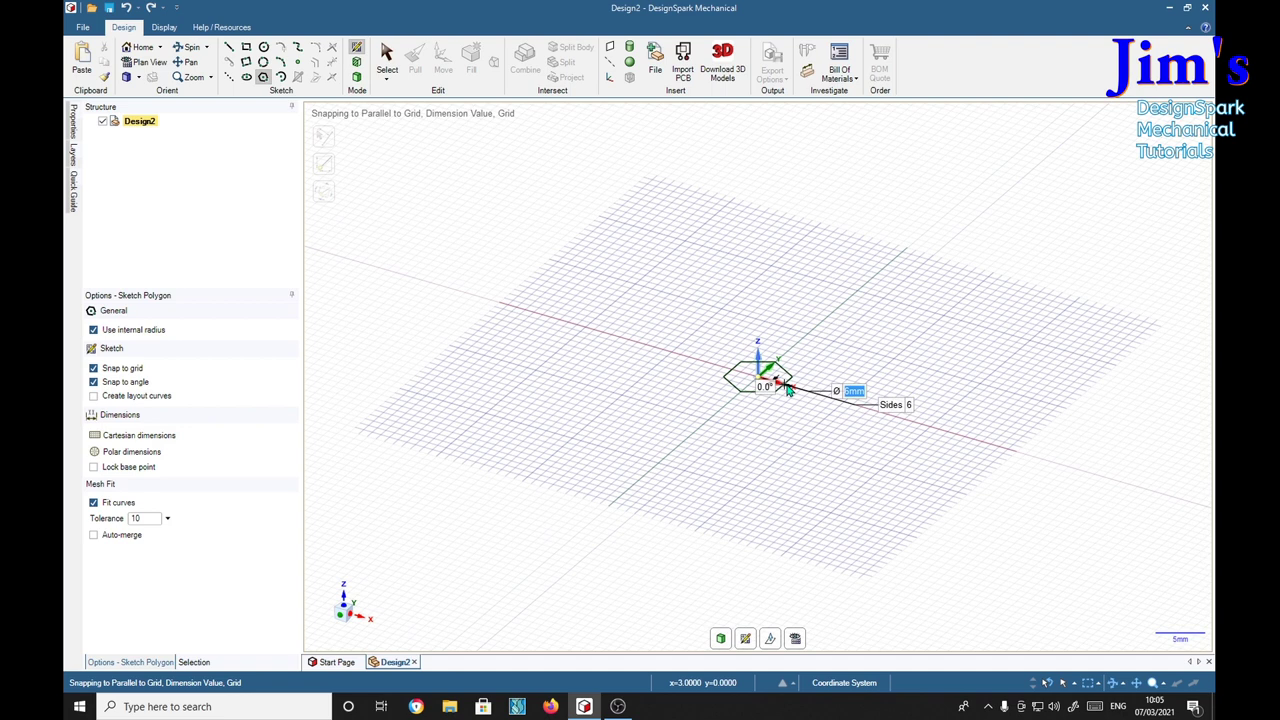
type("7")
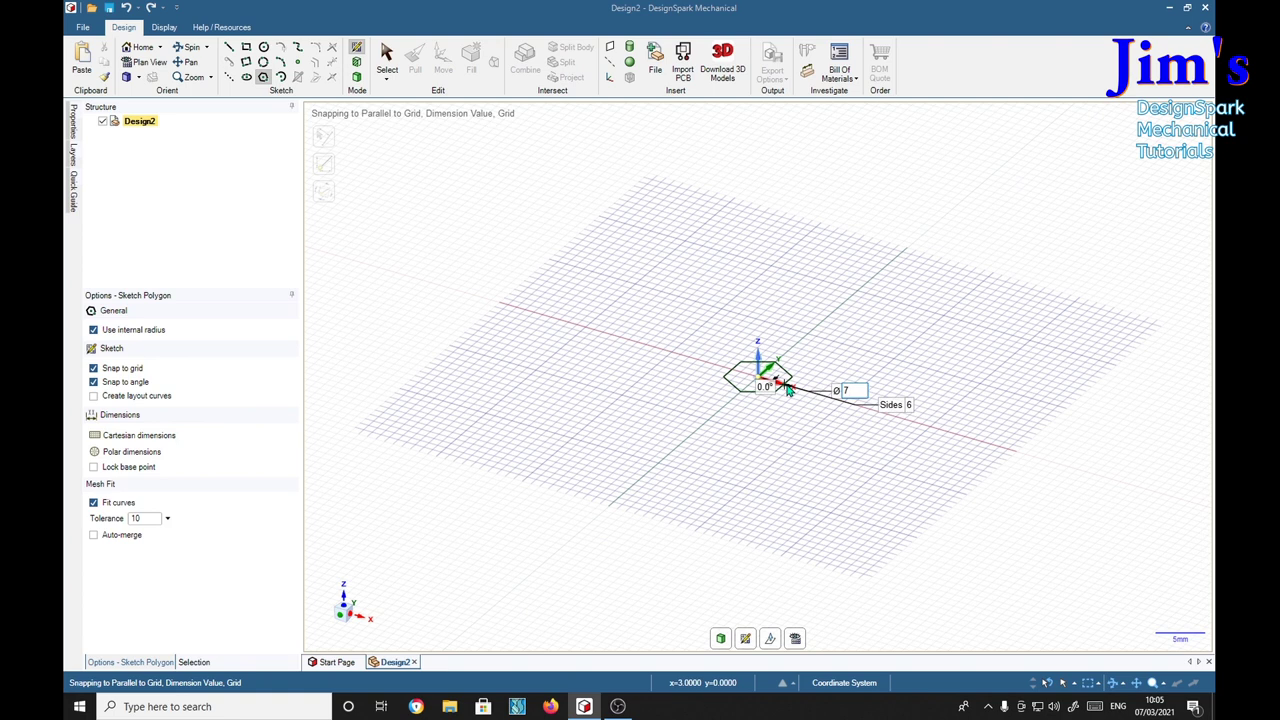
key("Return")
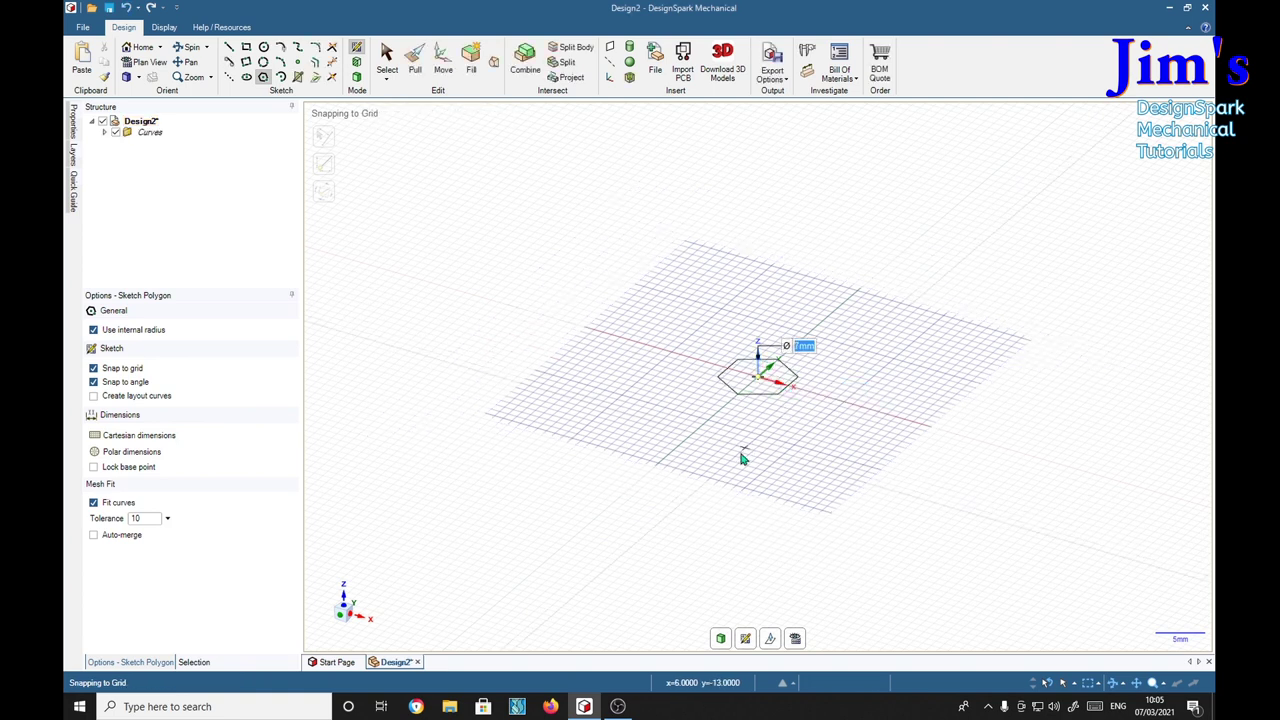
key("p")
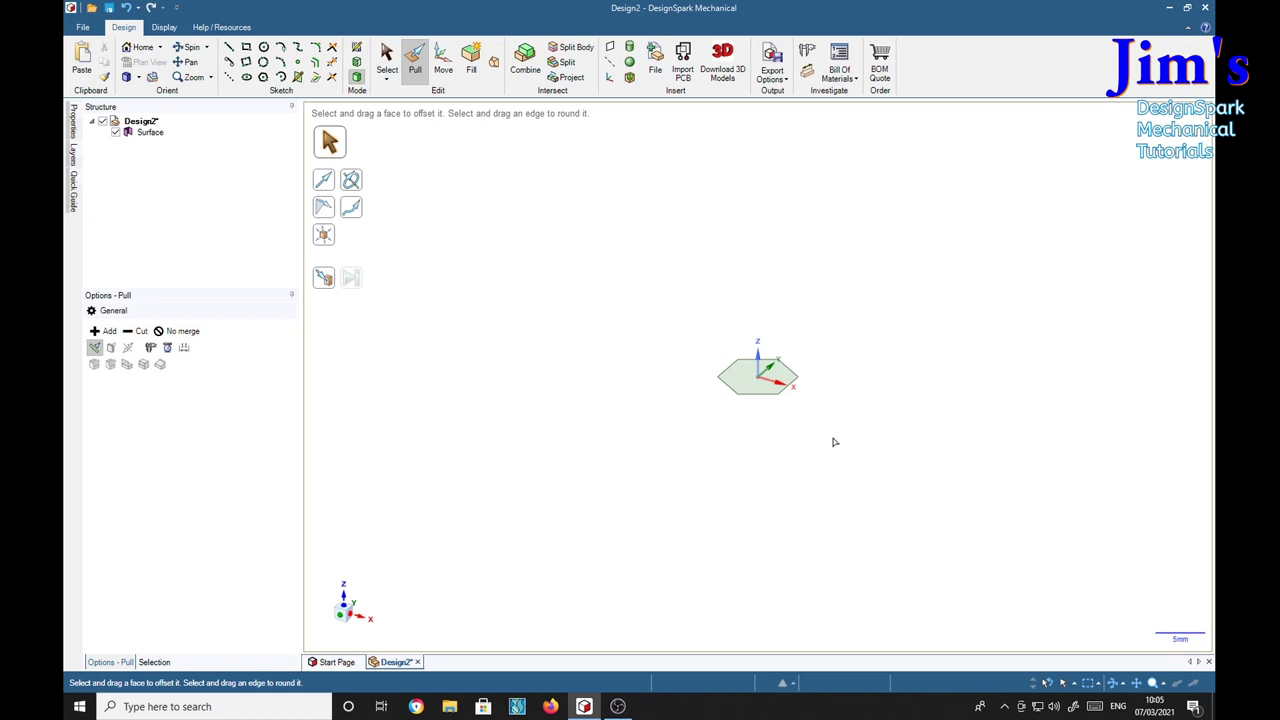
Step: Pull the hexagon face upward 60 mm into a solid prism
left_click(766, 367)
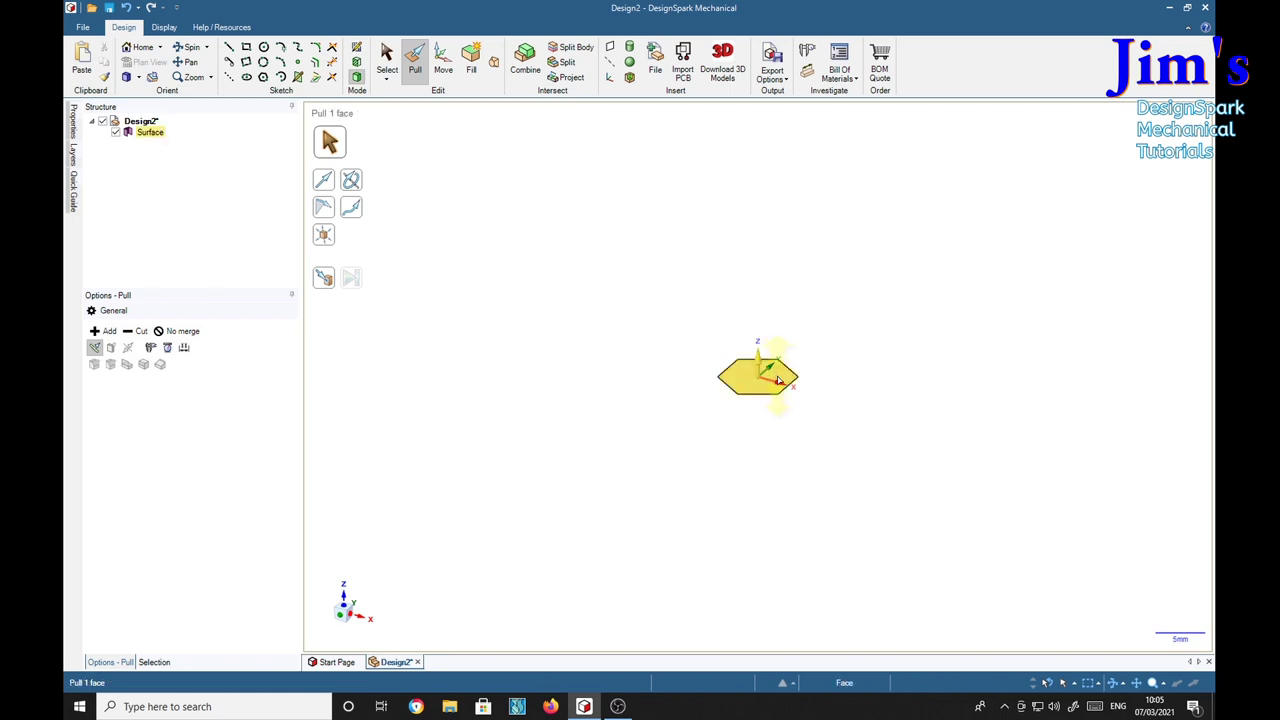
left_click_drag(778, 376, 773, 258)
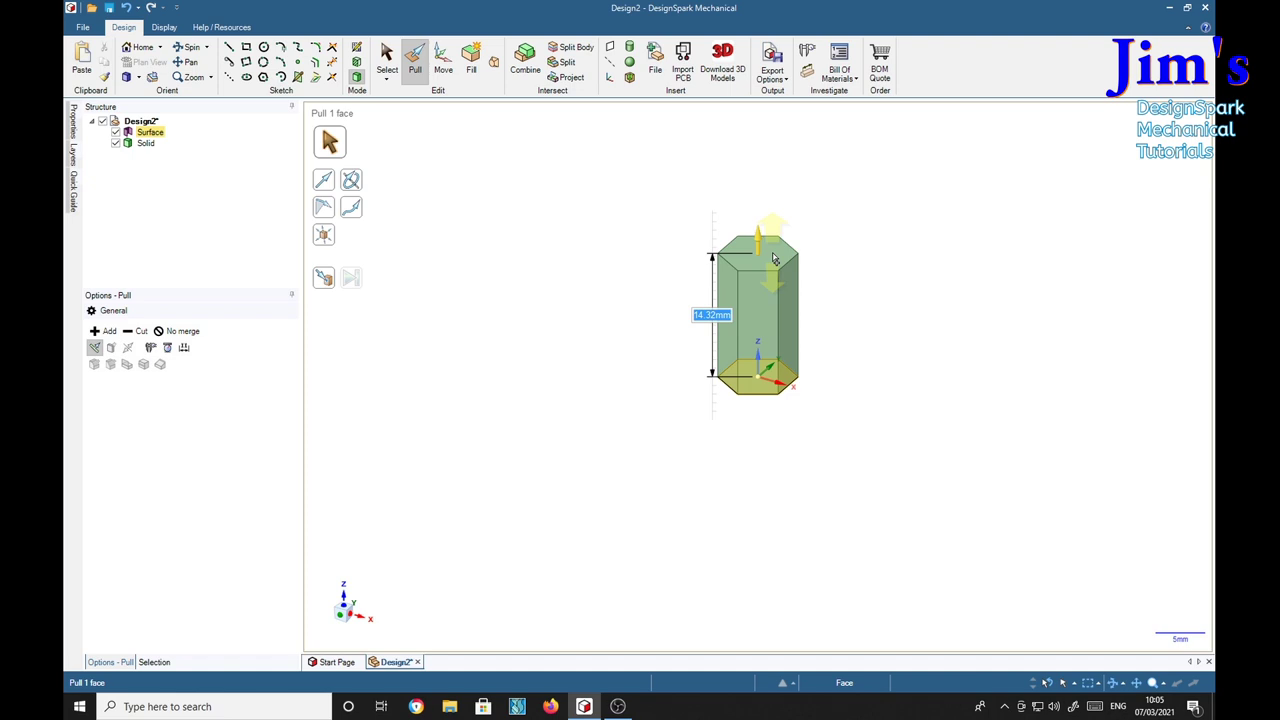
type("6")
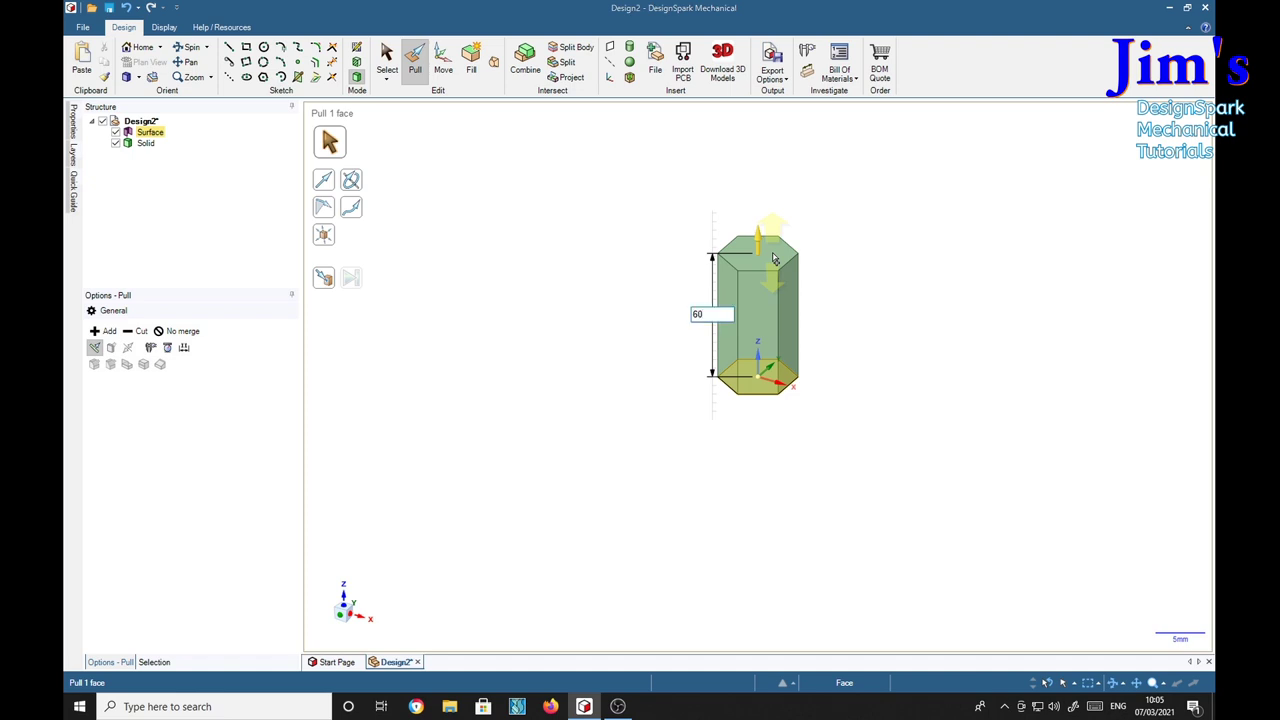
type("0")
key("Return")
scroll(773, 258, "down", 3)
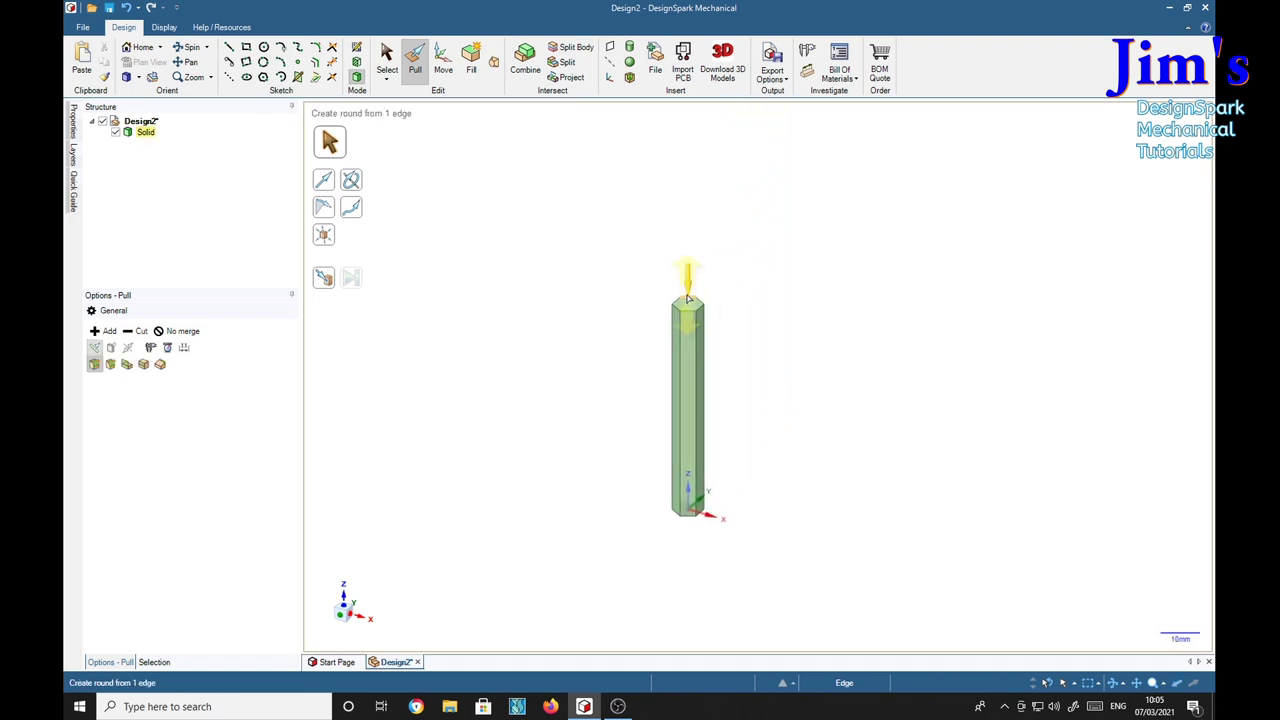
Step: Select and deselect the prism's side faces to inspect the new solid
left_click(771, 357)
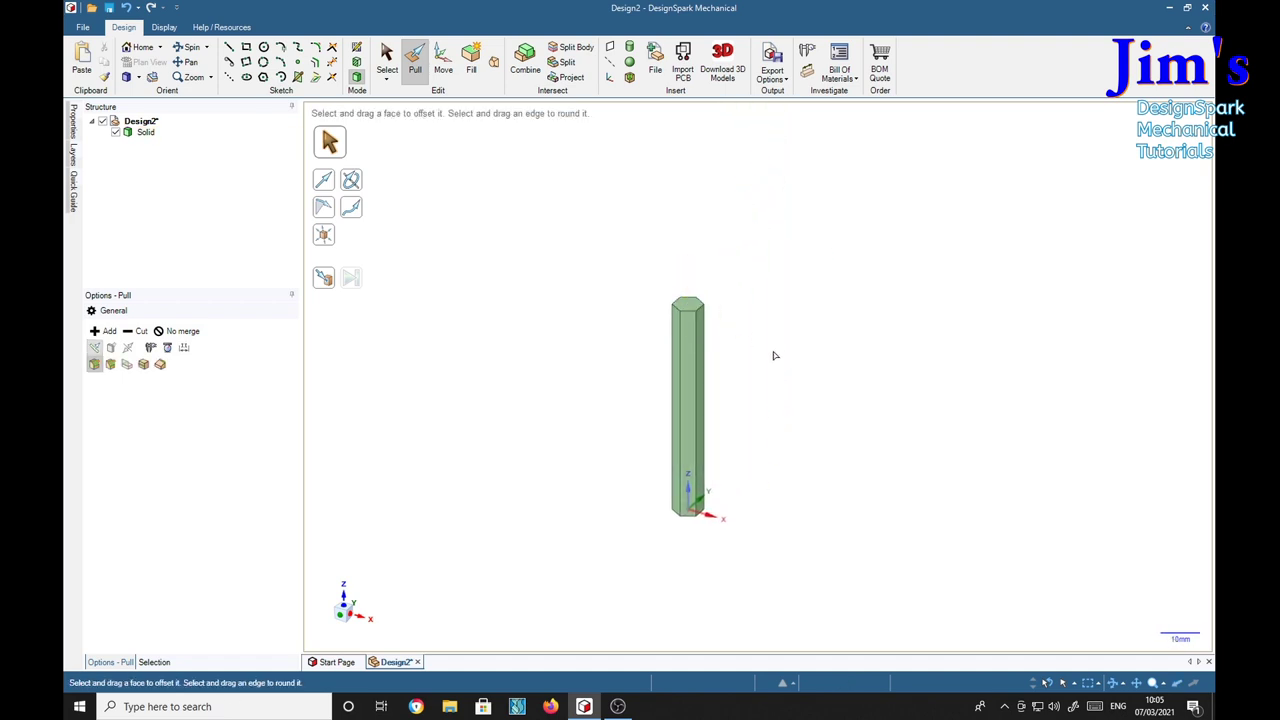
left_click(698, 420)
left_click(726, 316)
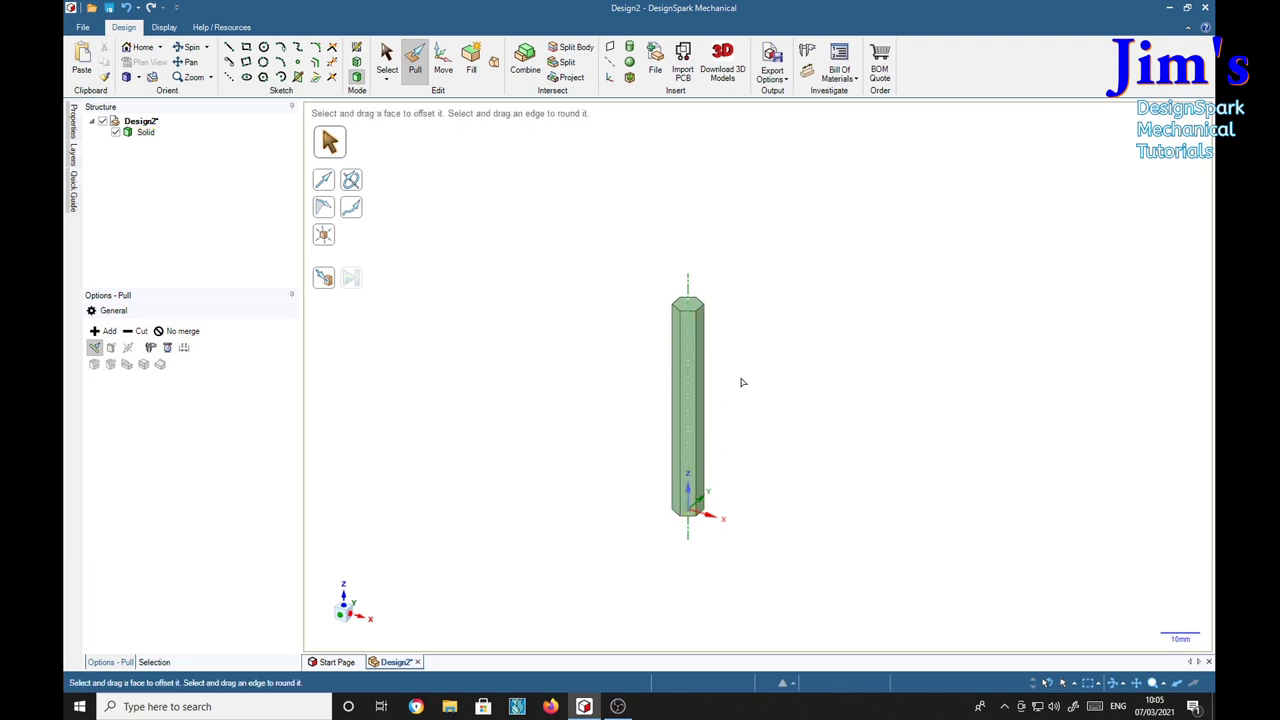
left_click(698, 400)
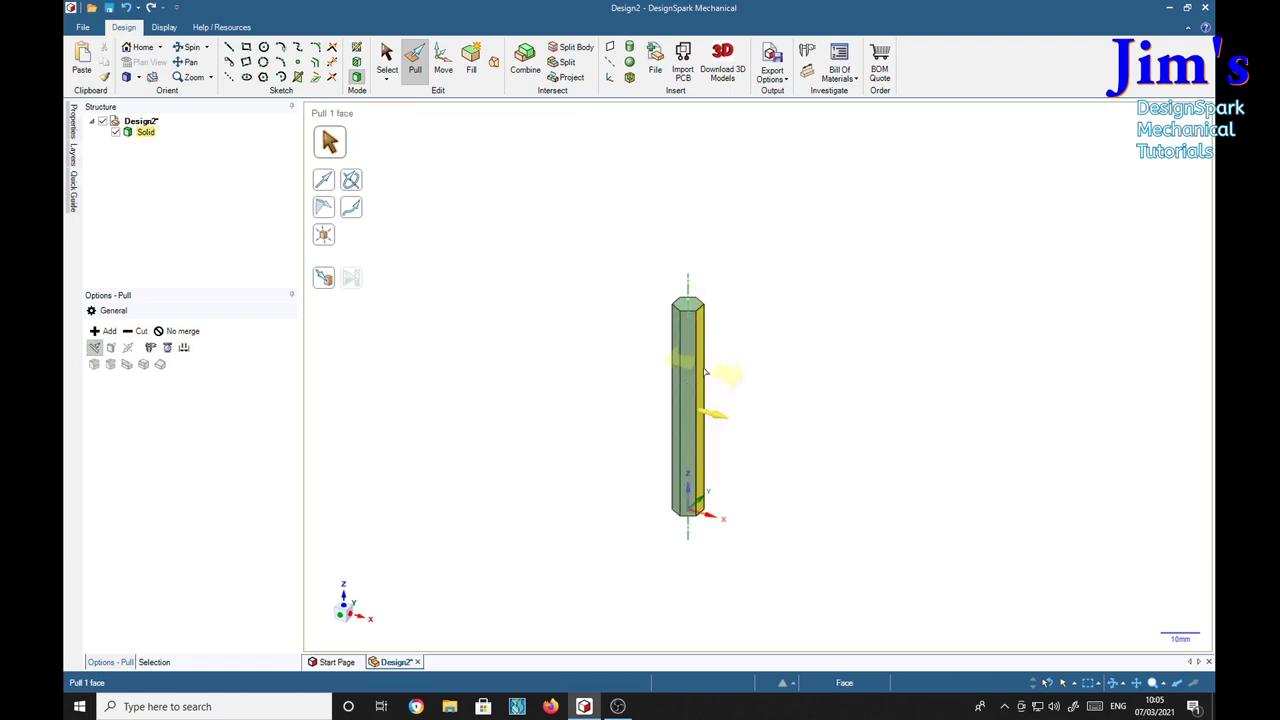
left_click(712, 388)
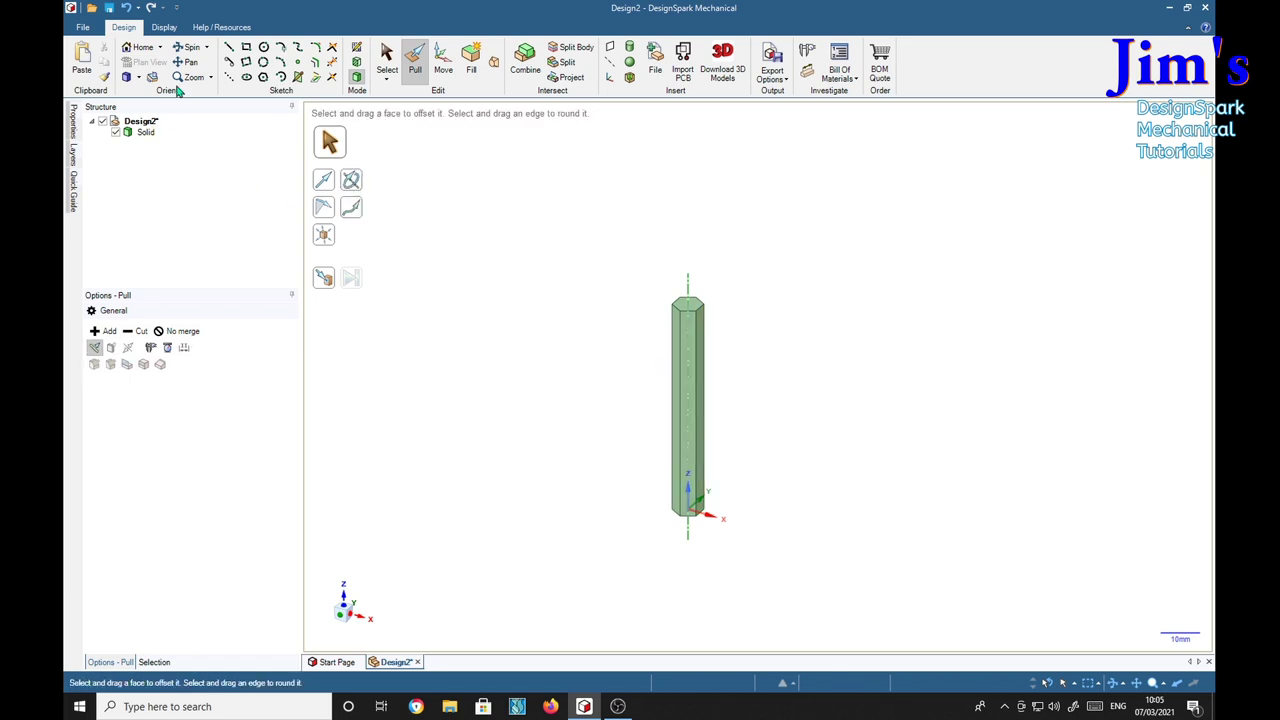
Step: Give the whole Solid body the custom yellow-orange colour from the Display tab
left_click(165, 28)
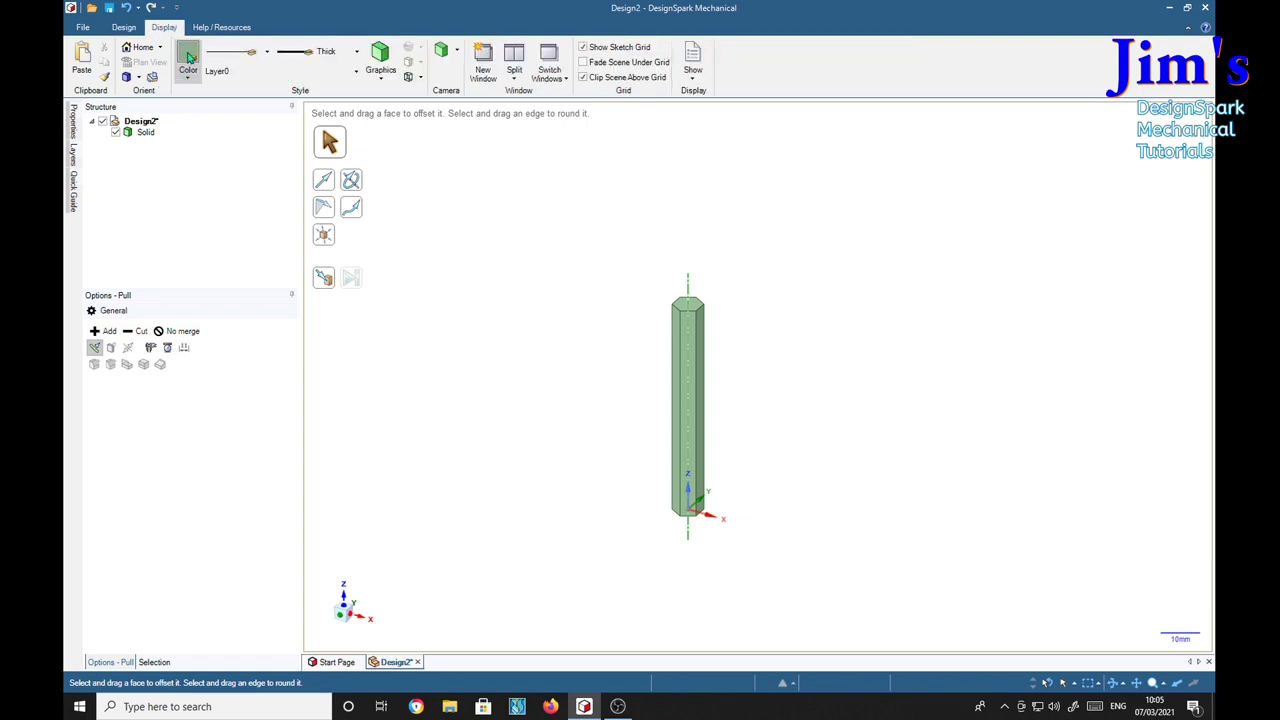
left_click(188, 57)
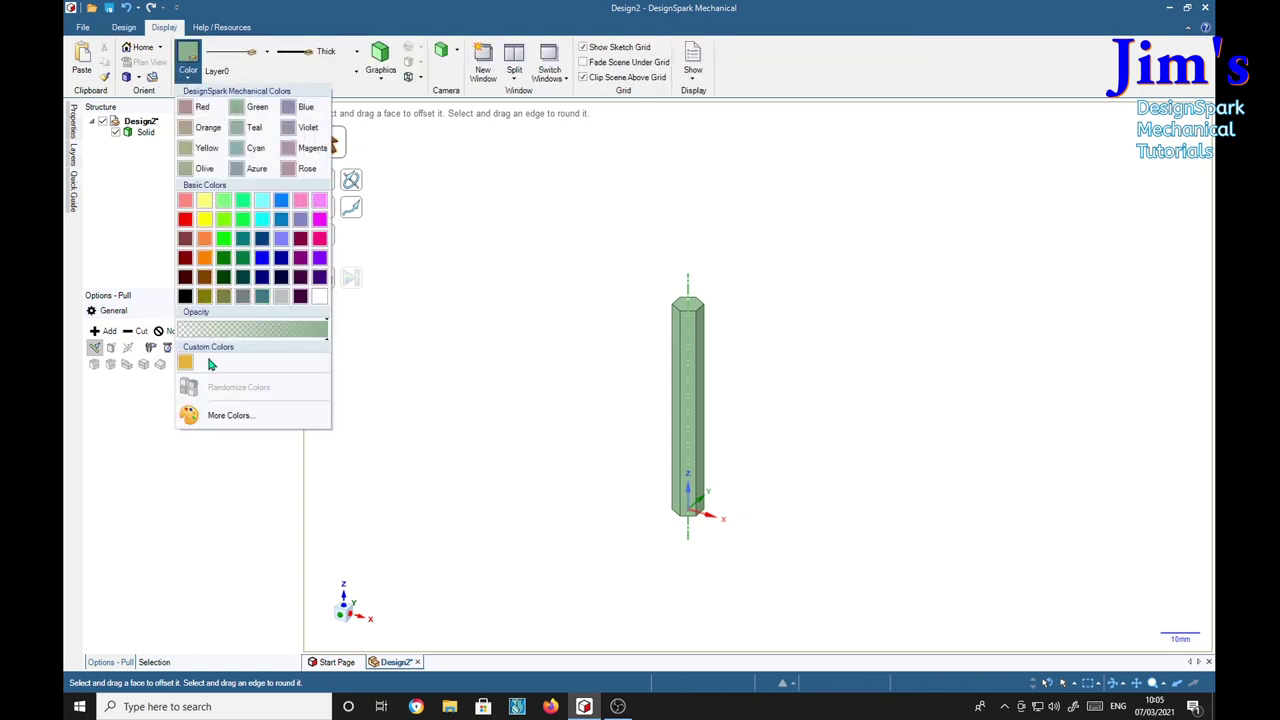
left_click(145, 133)
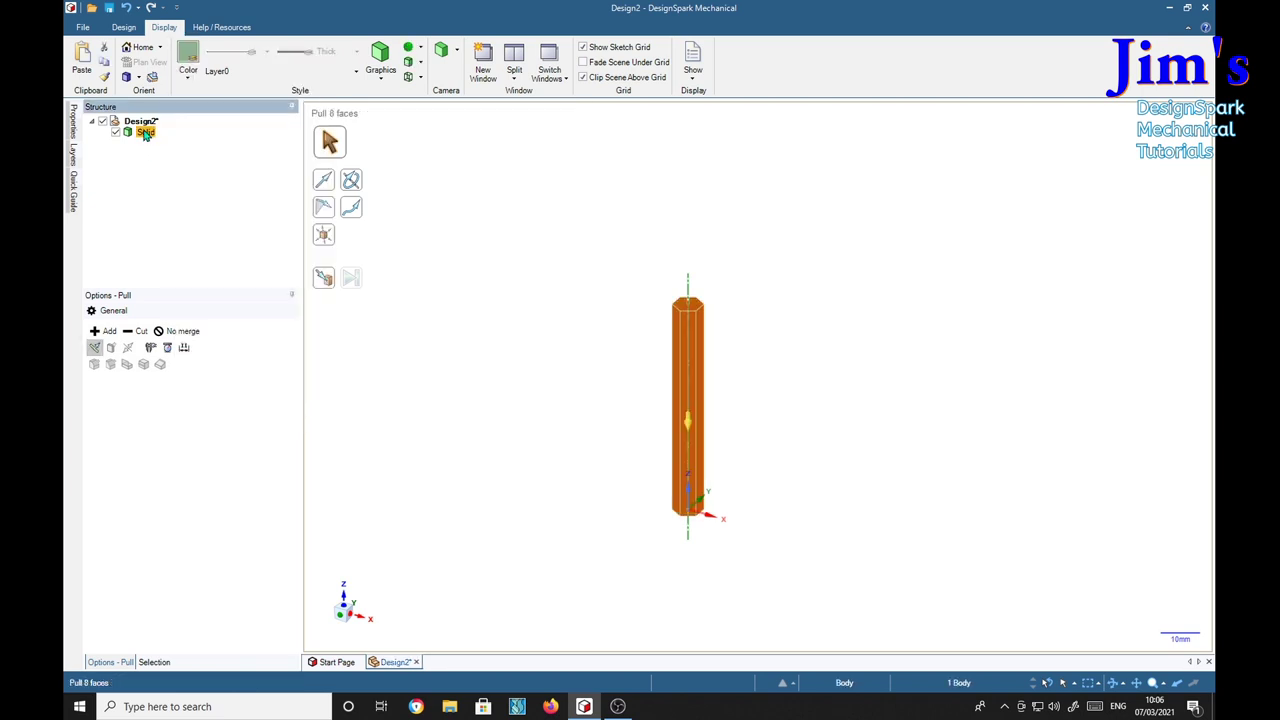
left_click(188, 57)
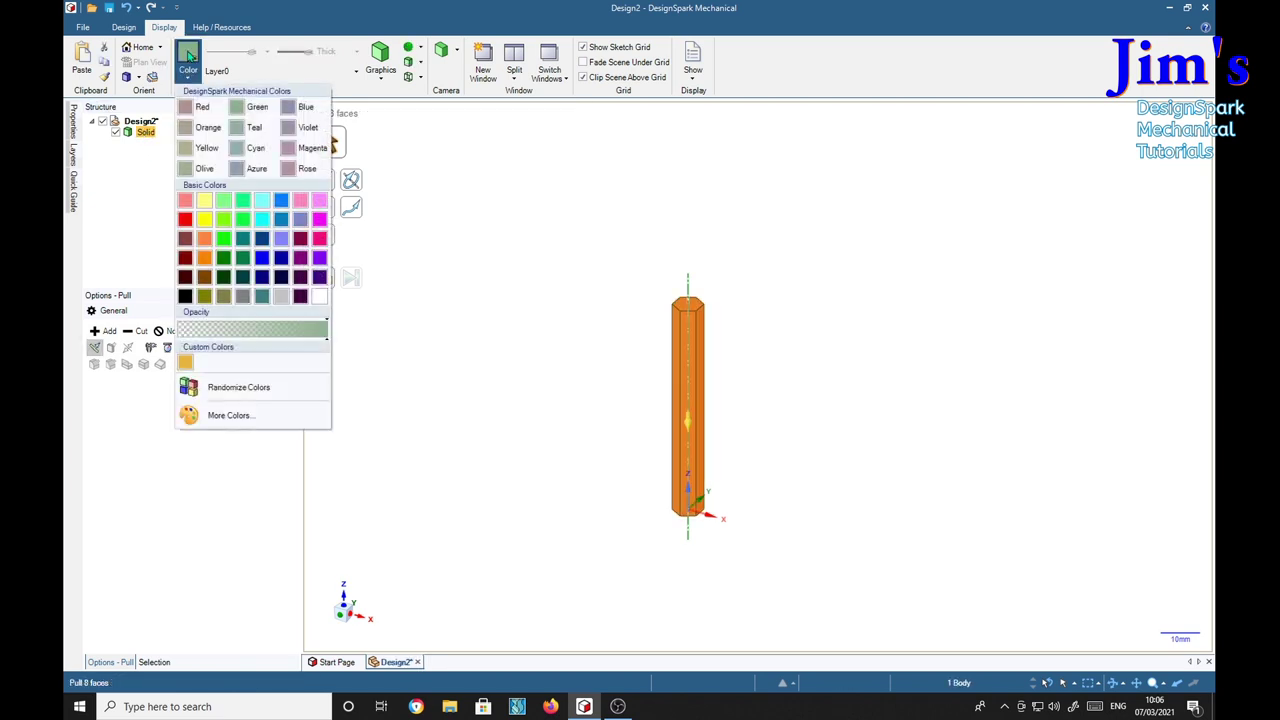
left_click(185, 366)
left_click(440, 376)
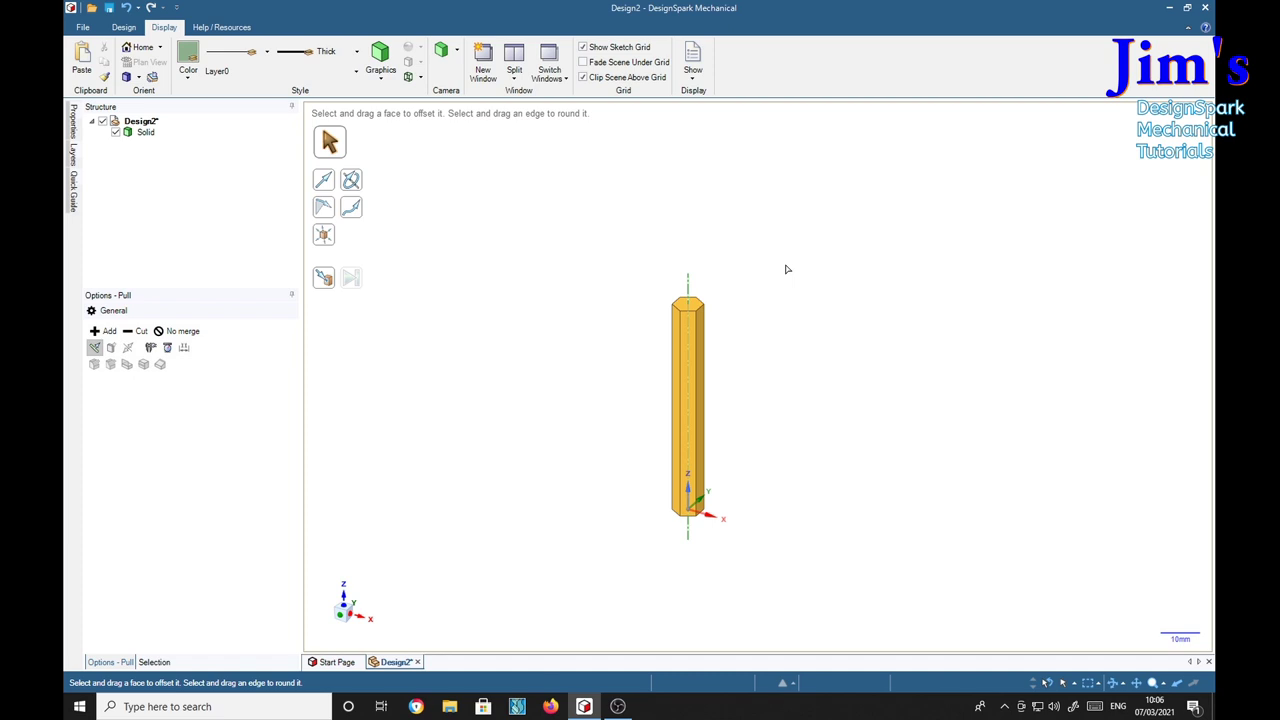
left_click_drag(786, 269, 837, 317)
middle_click_drag(837, 317, 853, 362, "shift")
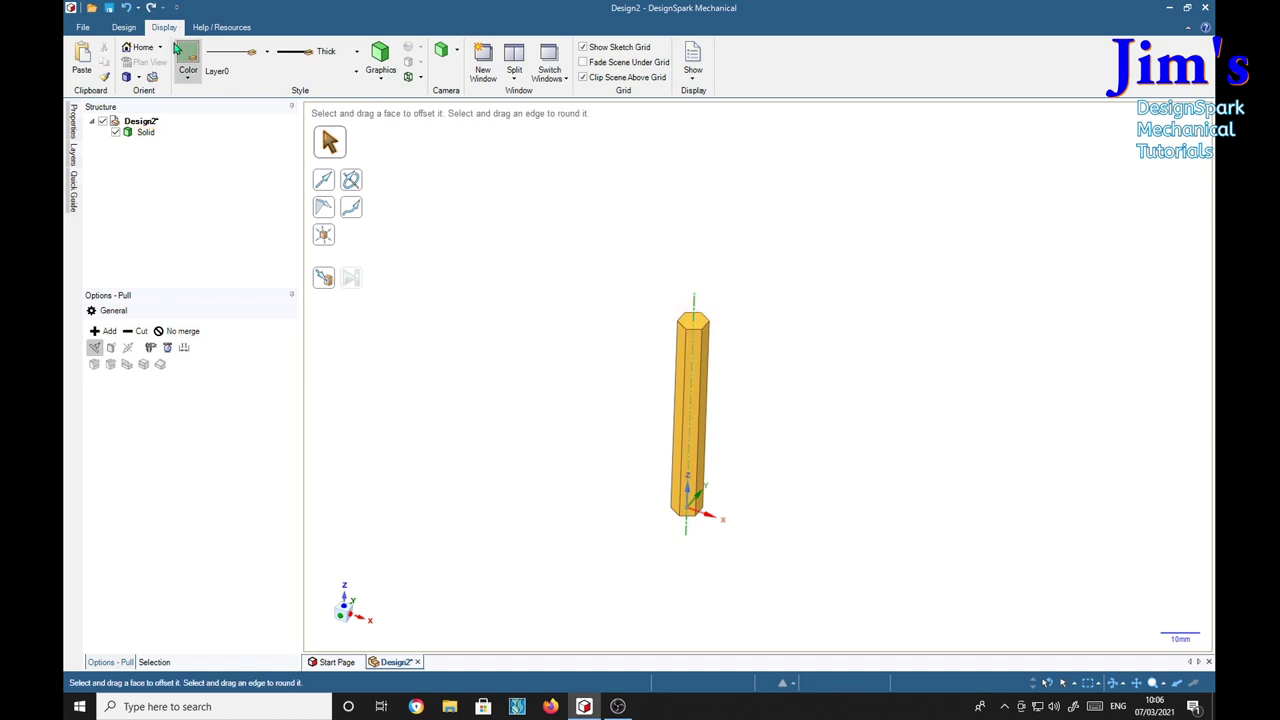
Step: Back on the Design tab, select the prism's hexagonal top face with the Select tool
left_click(124, 27)
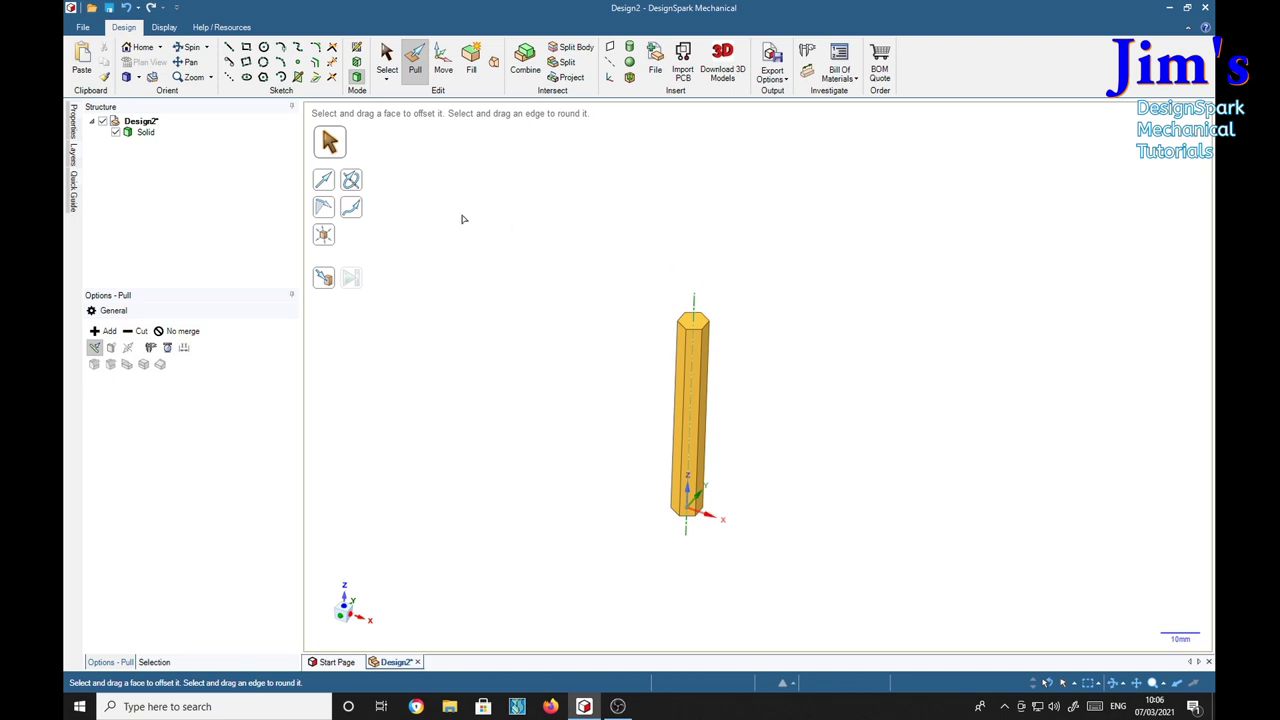
left_click(388, 62)
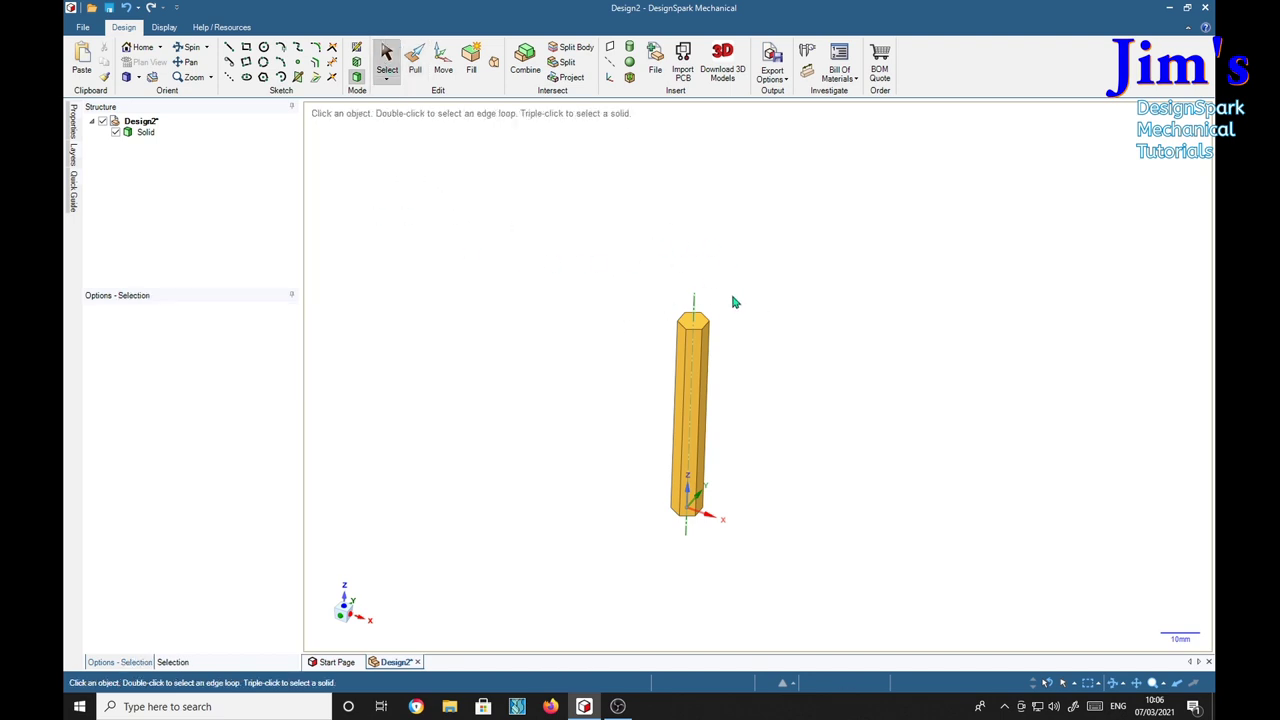
left_click(708, 322)
left_click(701, 324)
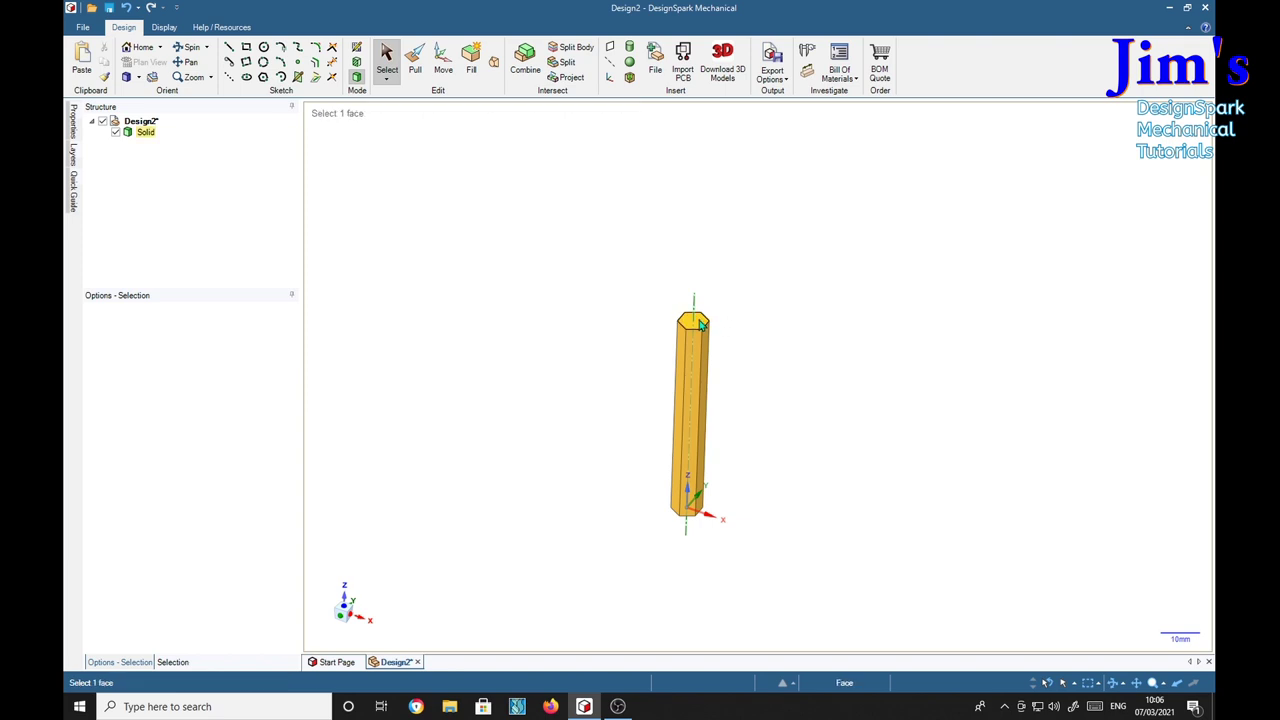
left_click(701, 324)
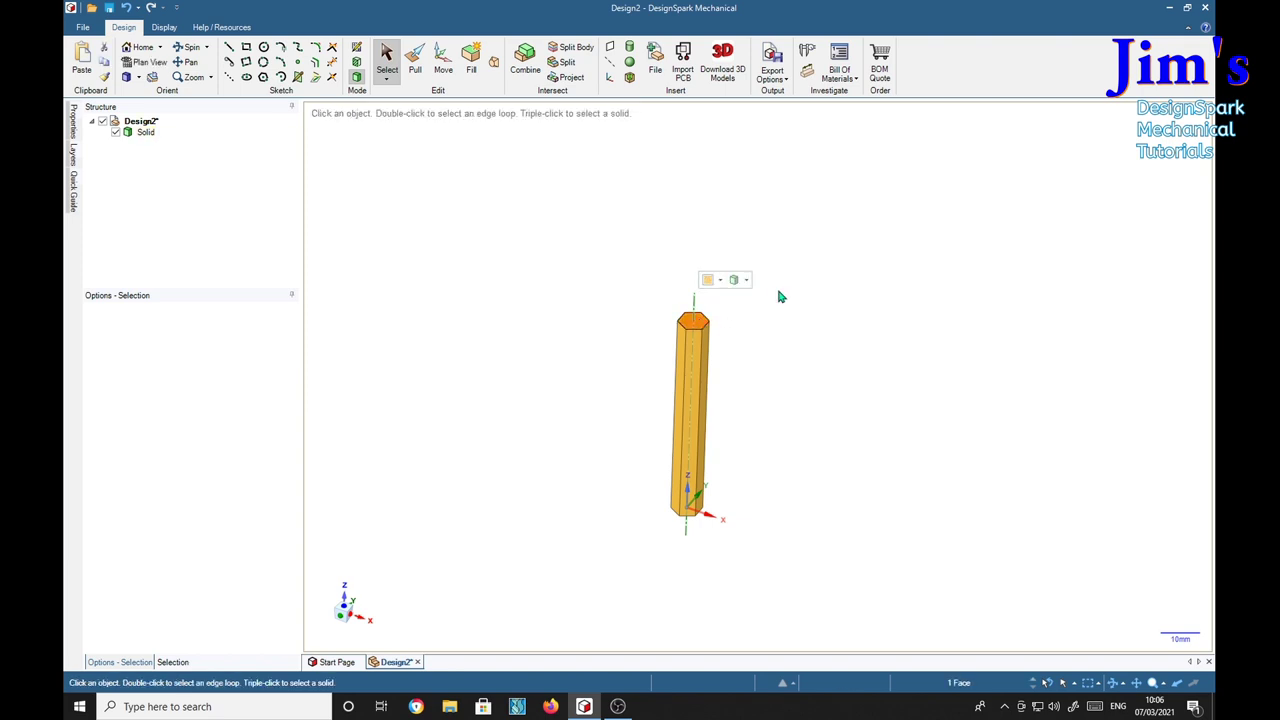
Step: Start a sketch on the top face and view it straight down, zoomed in
key("k")
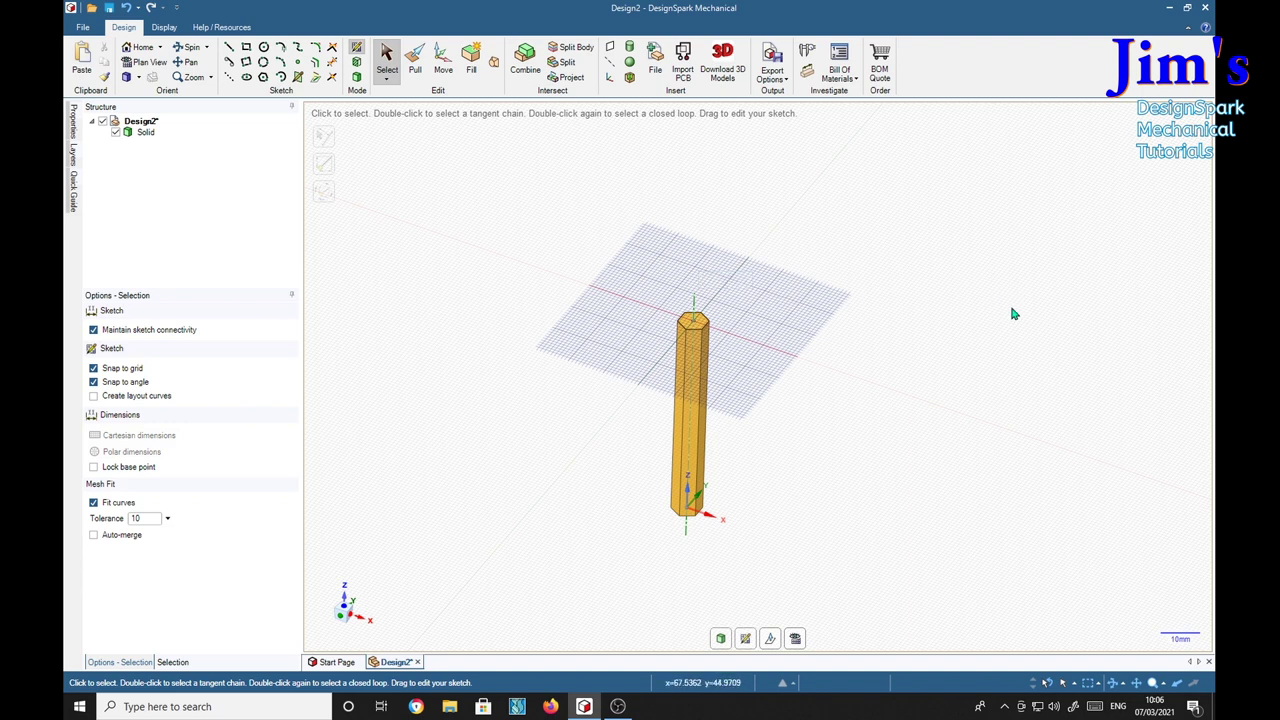
key("v")
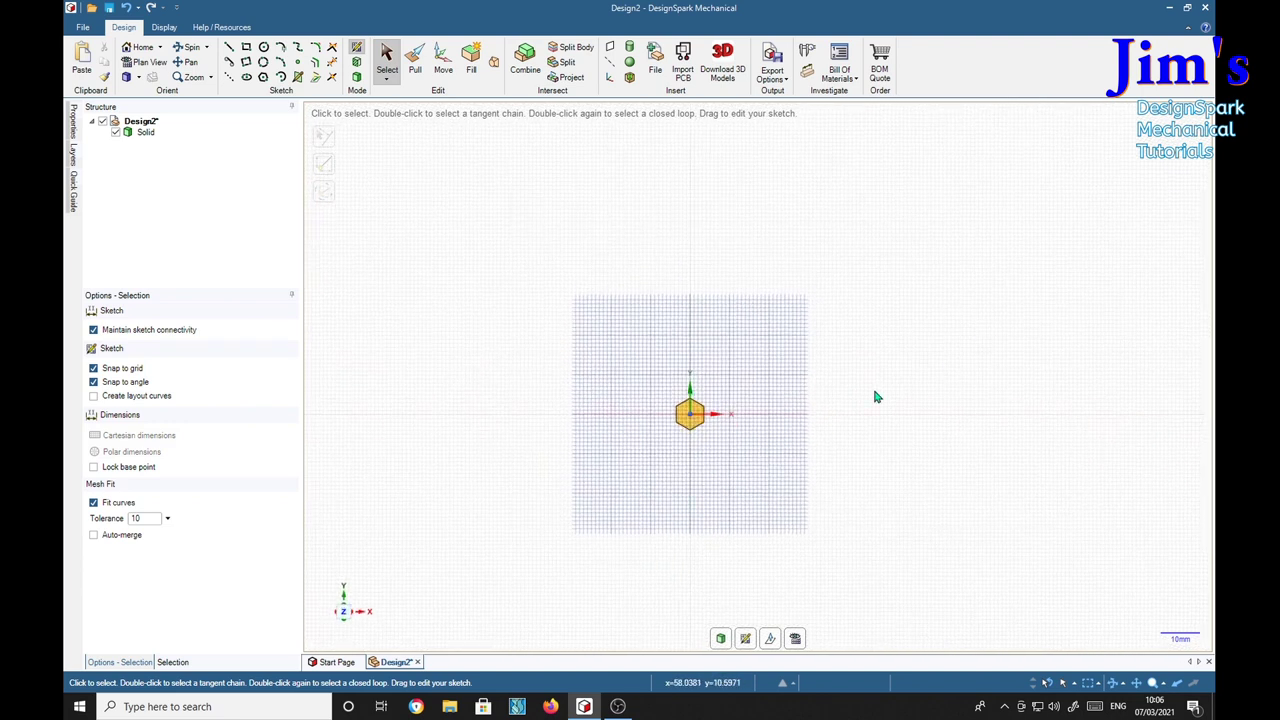
scroll(805, 409, "up", 3)
scroll(594, 450, "up", 3)
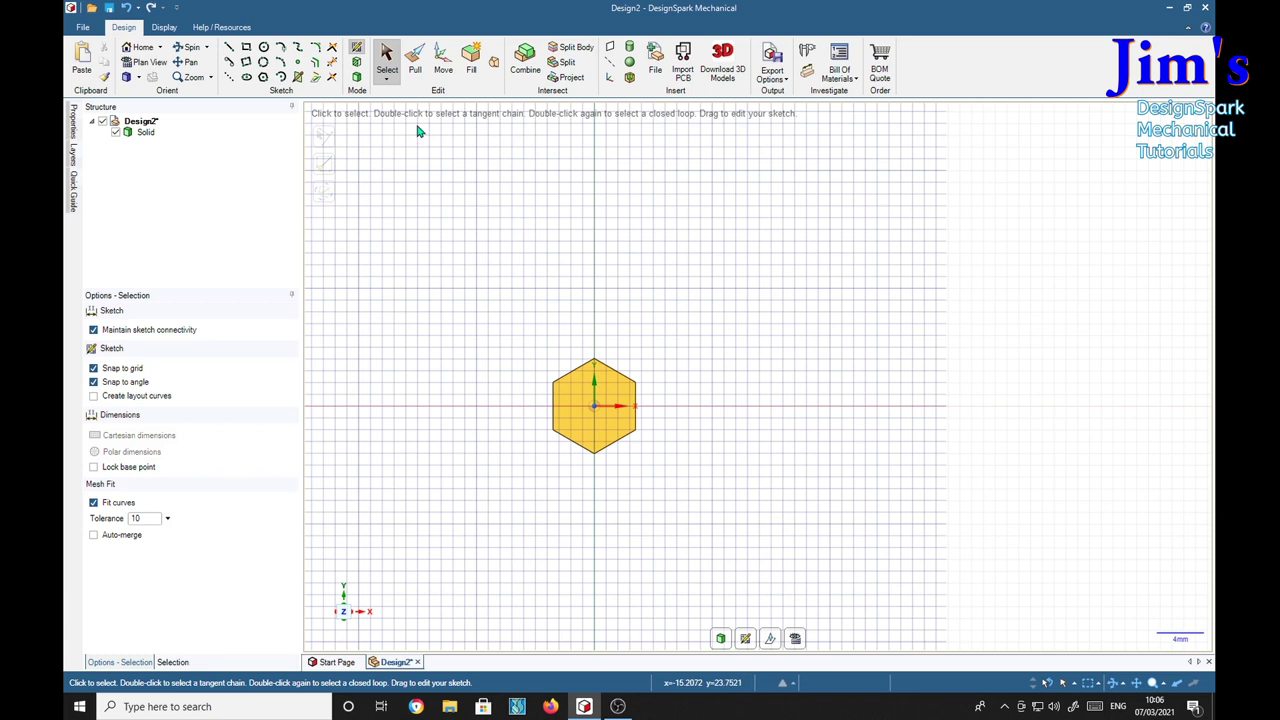
left_click(282, 78)
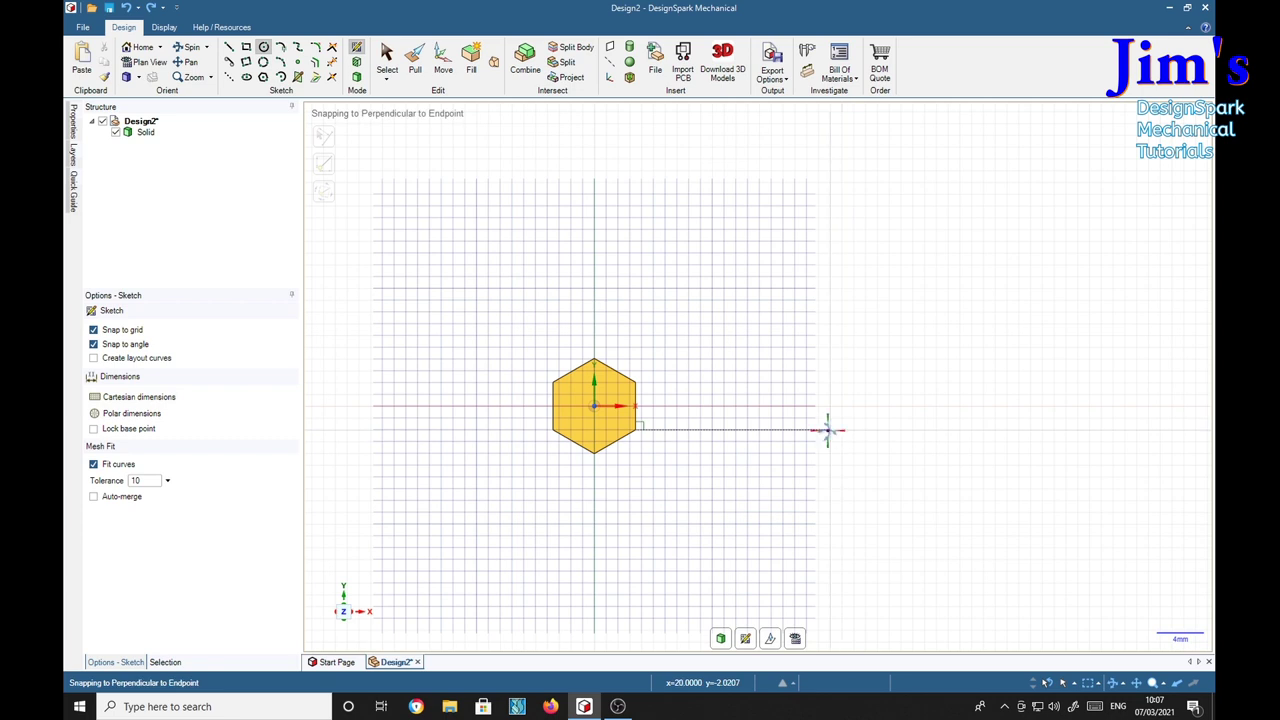
Step: Nudge the hexagonal top slightly upward with the Move tool
middle_click_drag(828, 429, 837, 380)
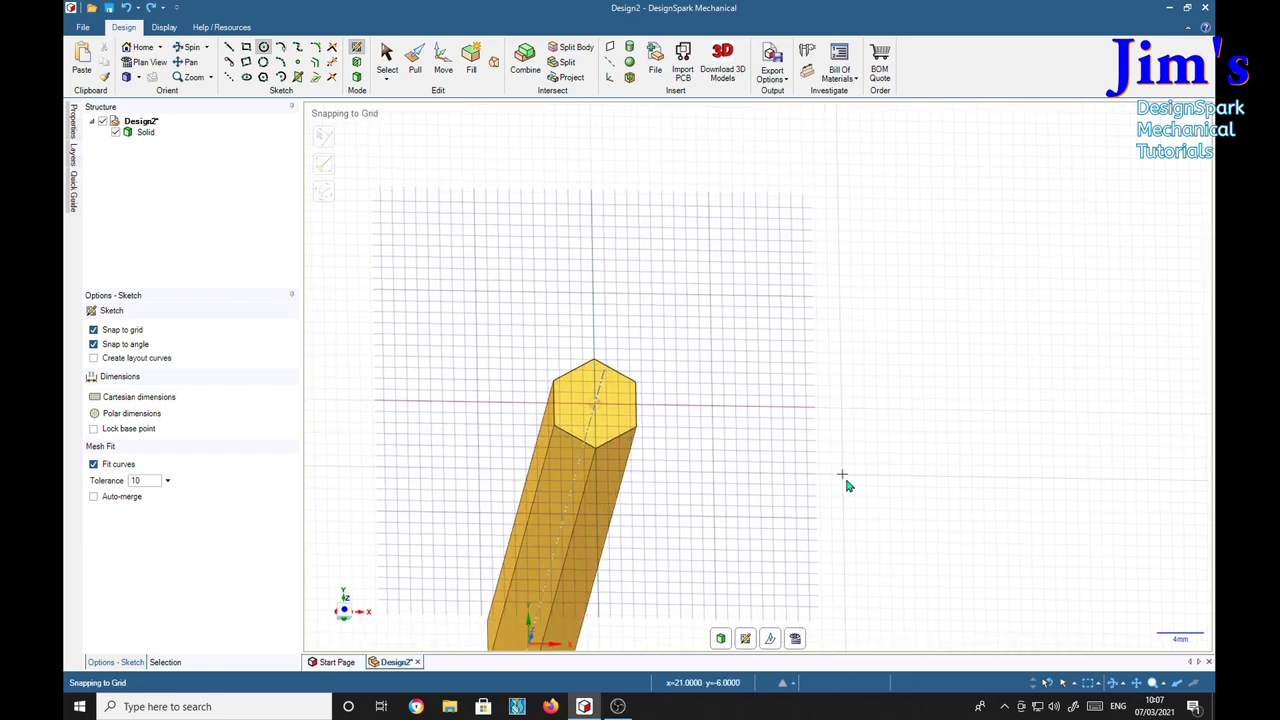
left_click(770, 638)
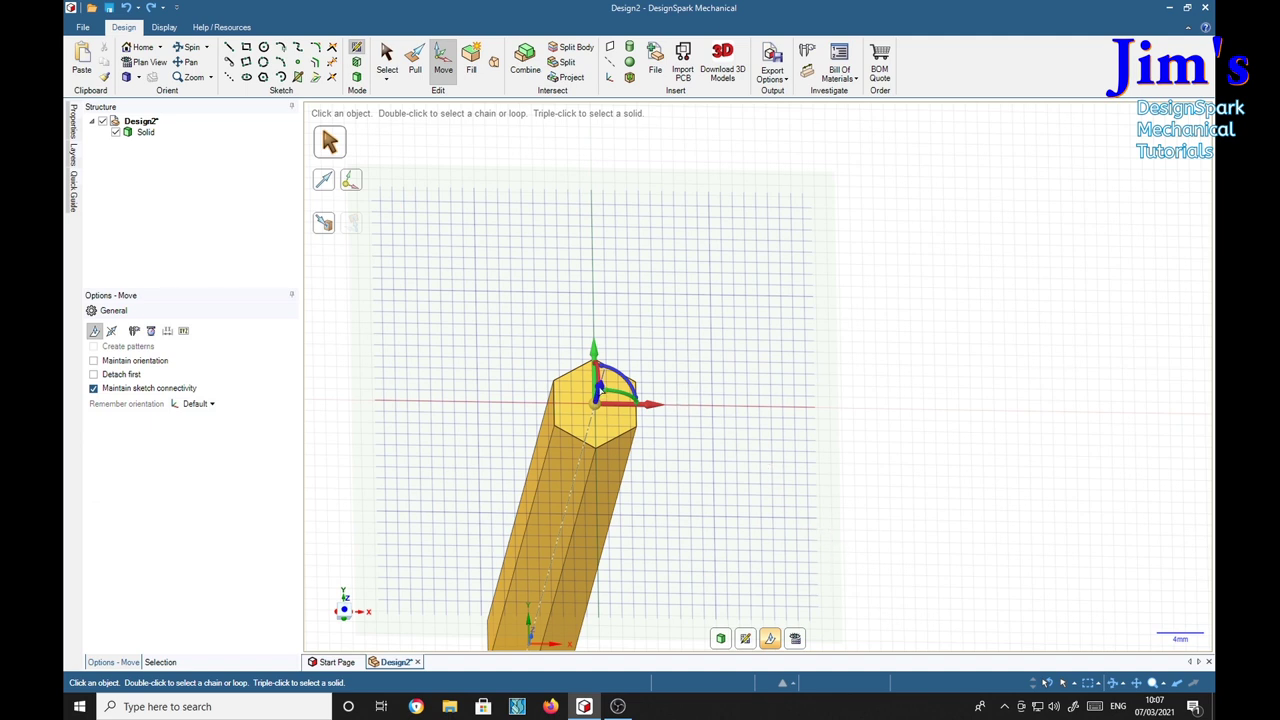
left_click_drag(597, 388, 598, 378)
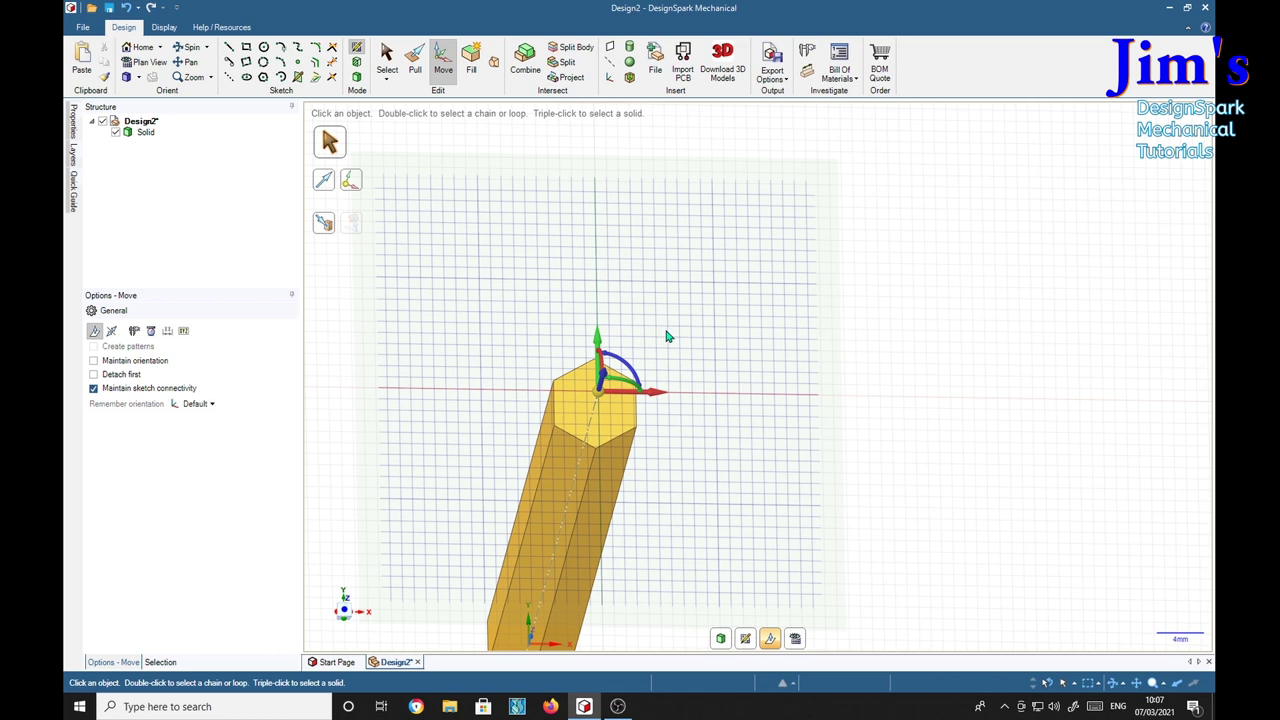
Step: Draw a 2 mm circle centred on the hexagon's top face
key("c")
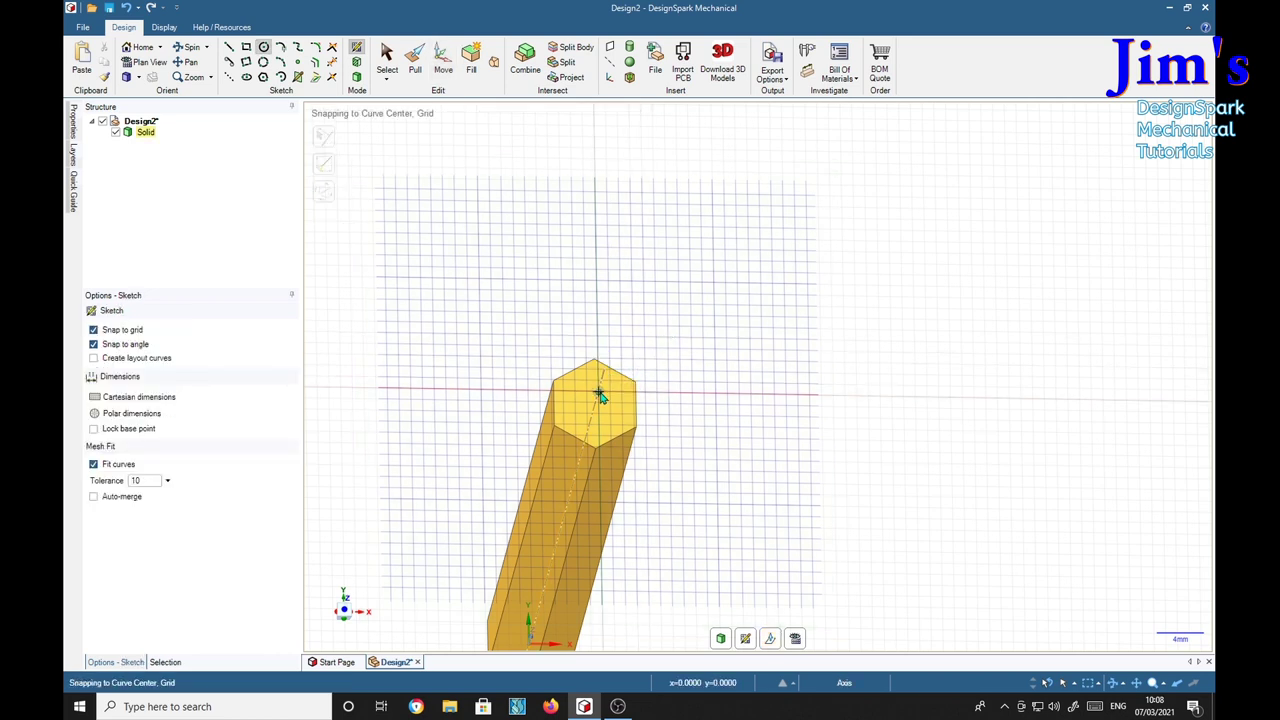
left_click(598, 394)
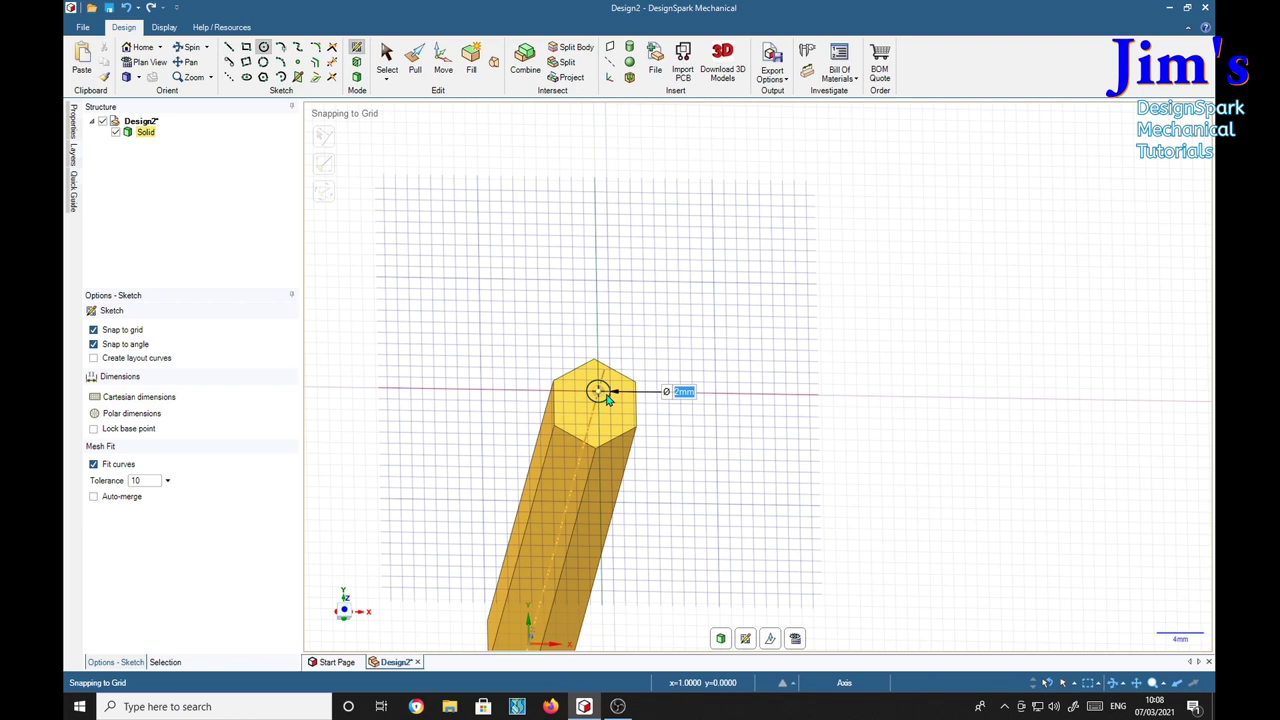
left_click(606, 397)
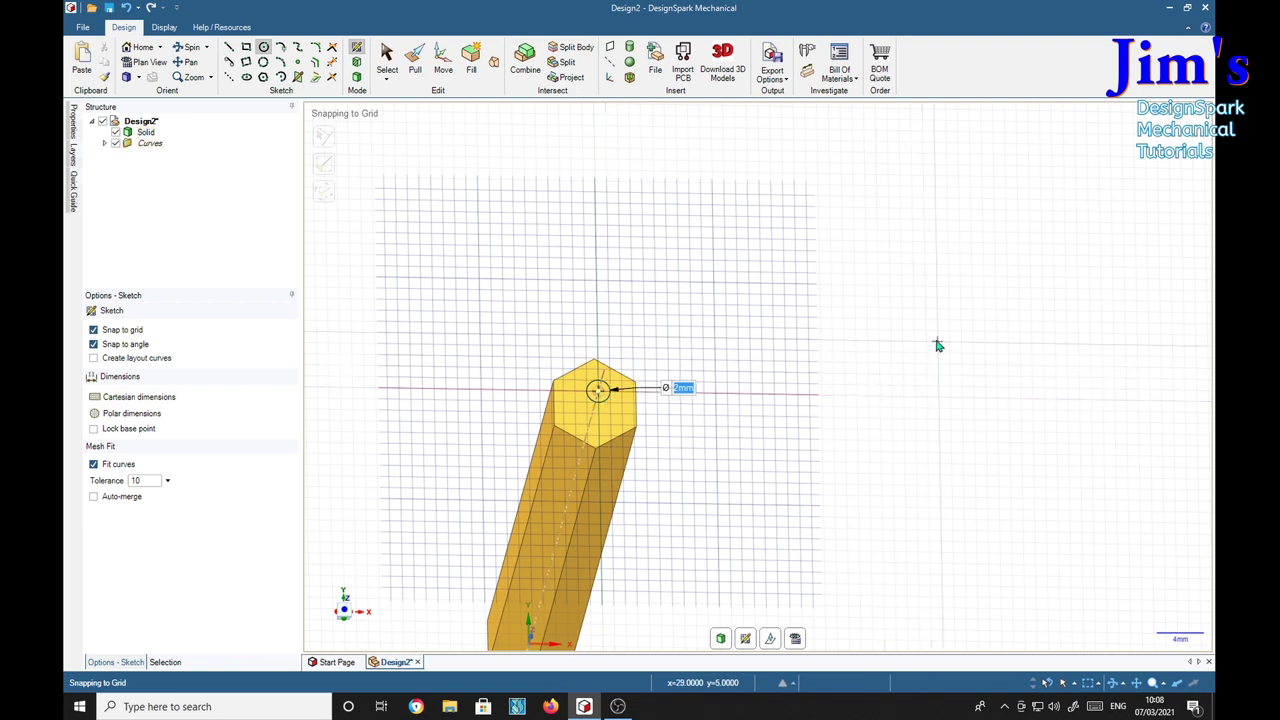
Step: Pull the 2 mm circle up 60 mm into a cylindrical rod
key("p")
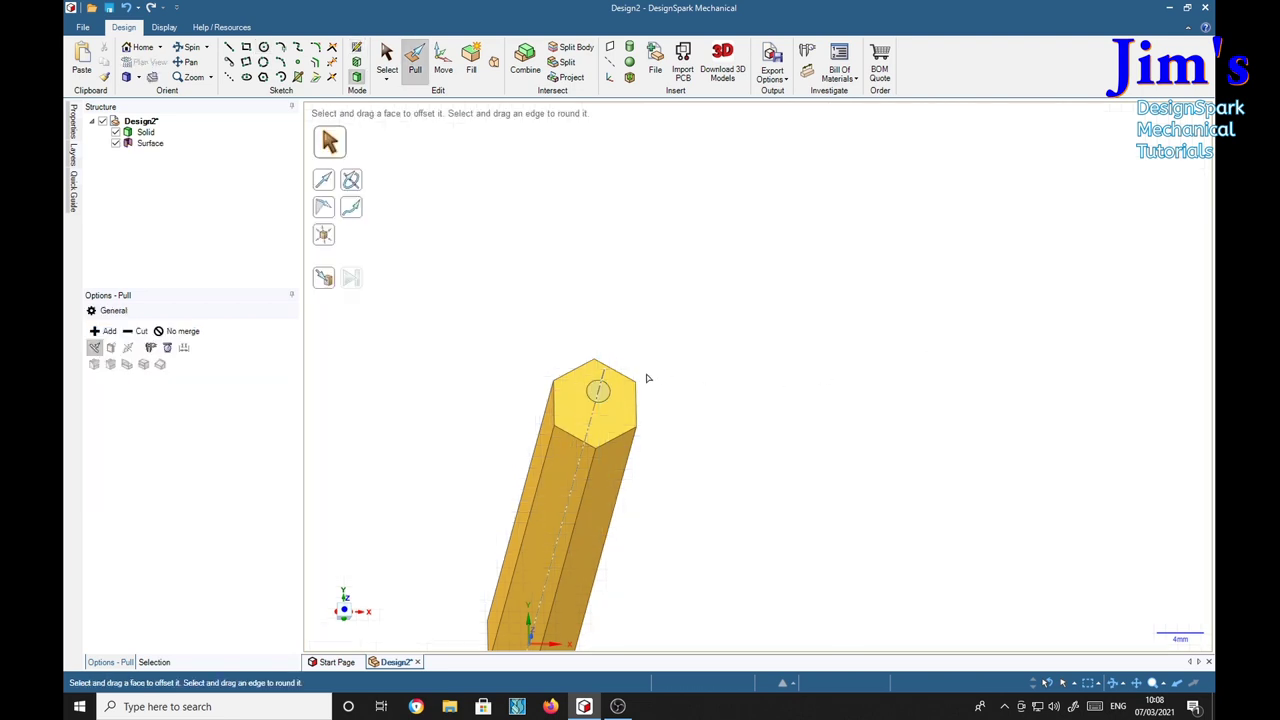
left_click(620, 383)
left_click(603, 393)
left_click_drag(603, 393, 628, 316)
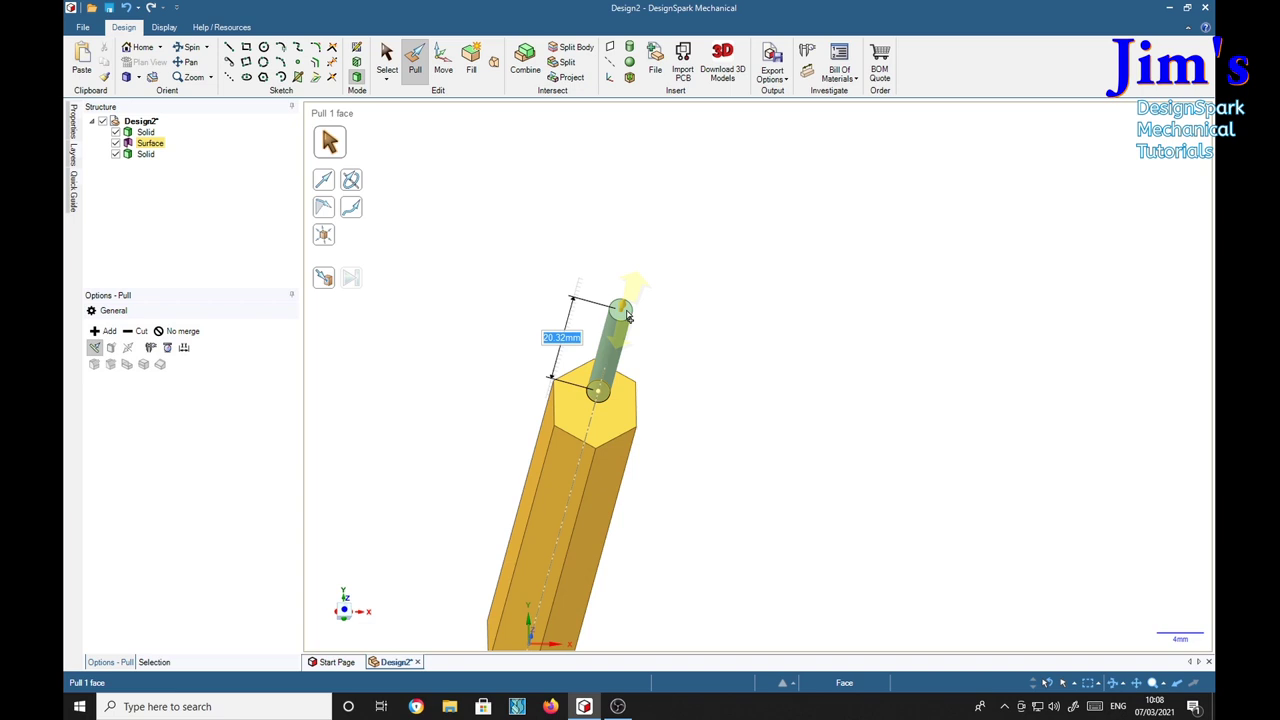
type("60")
key("Return")
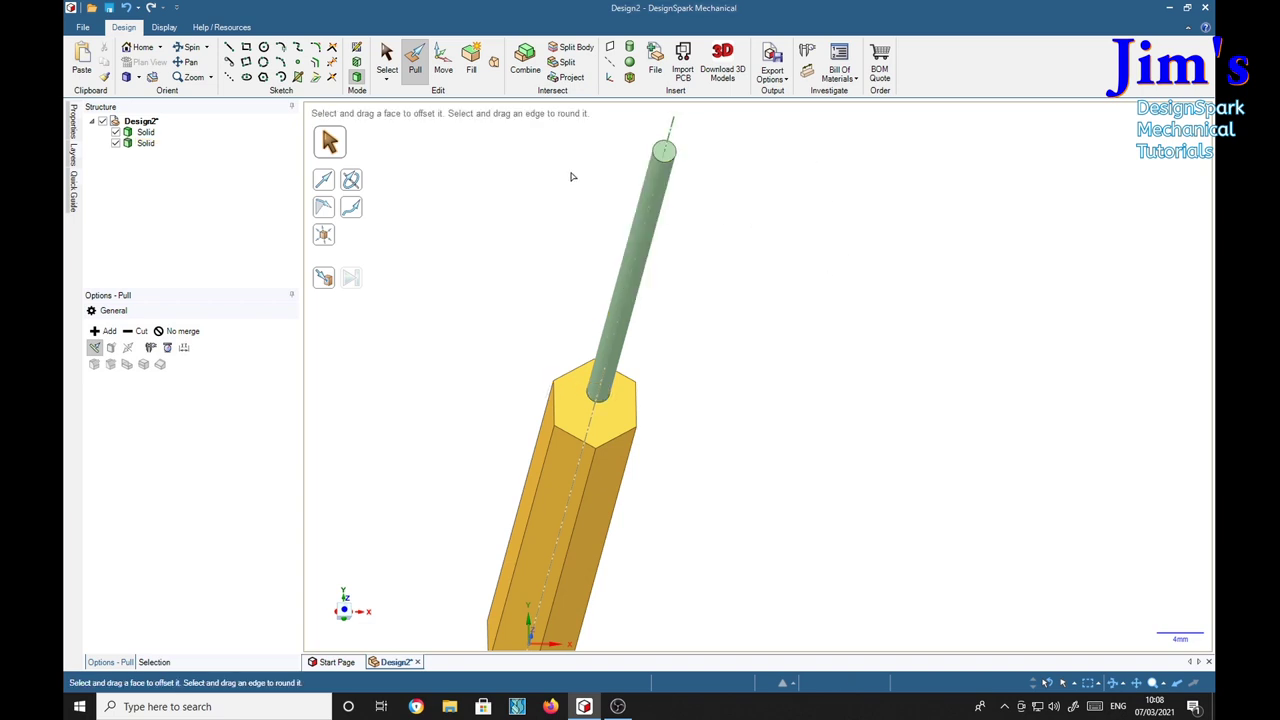
Step: Start renaming the new cylinder body, clearing its default name Solid
left_click(177, 147)
right_click(150, 149)
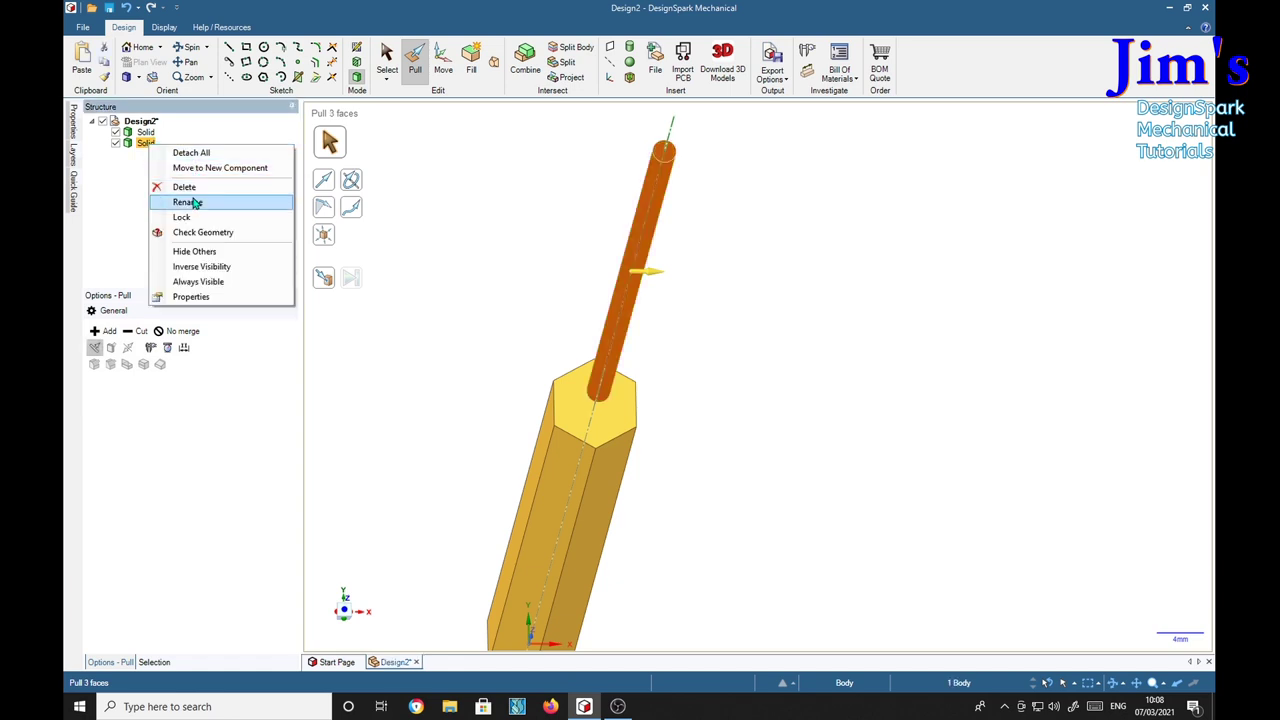
left_click(190, 202)
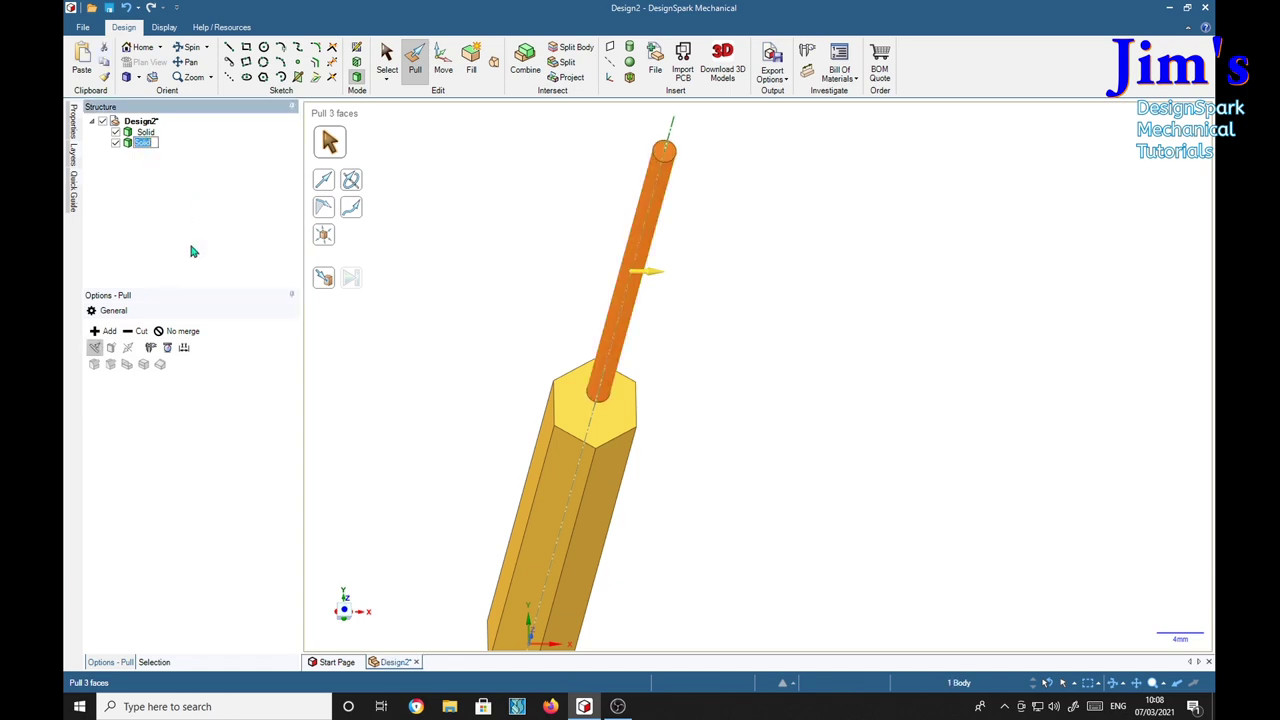
key("BackSpace")
Step: Confirm the name 'lead' and colour the rod dark maroon from the Display tab
key("Return")
left_click(390, 66)
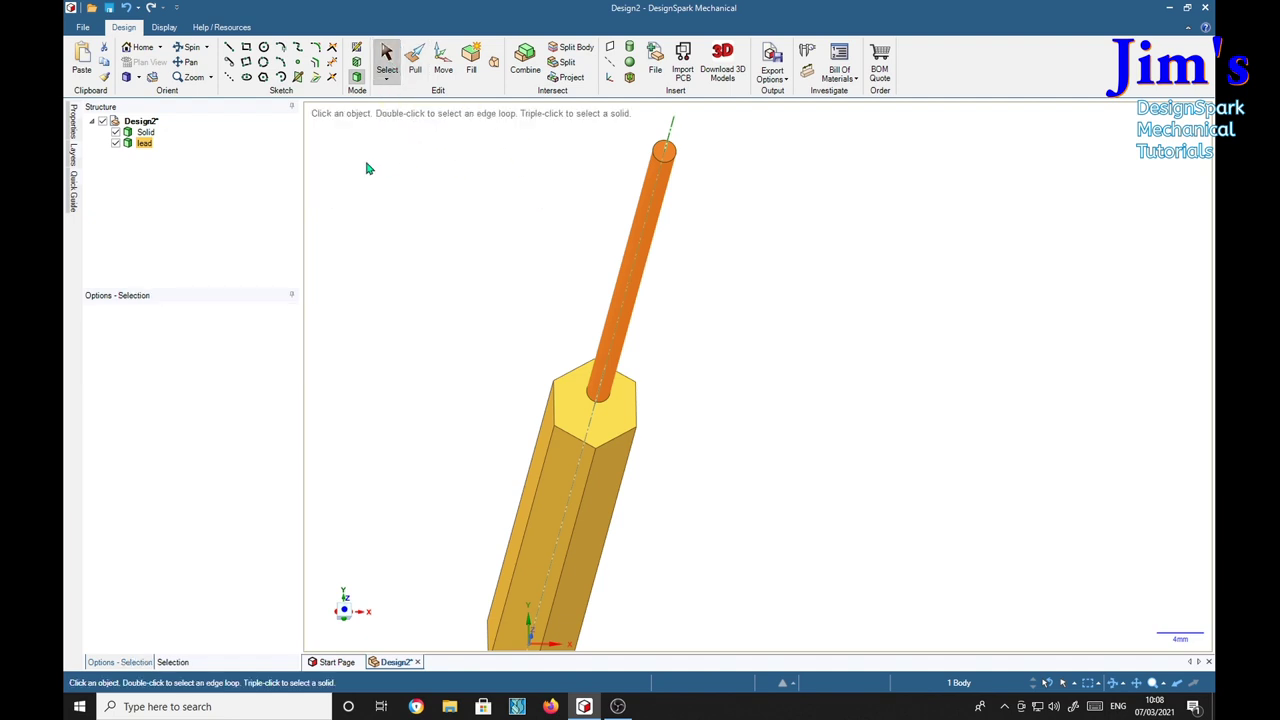
left_click(165, 29)
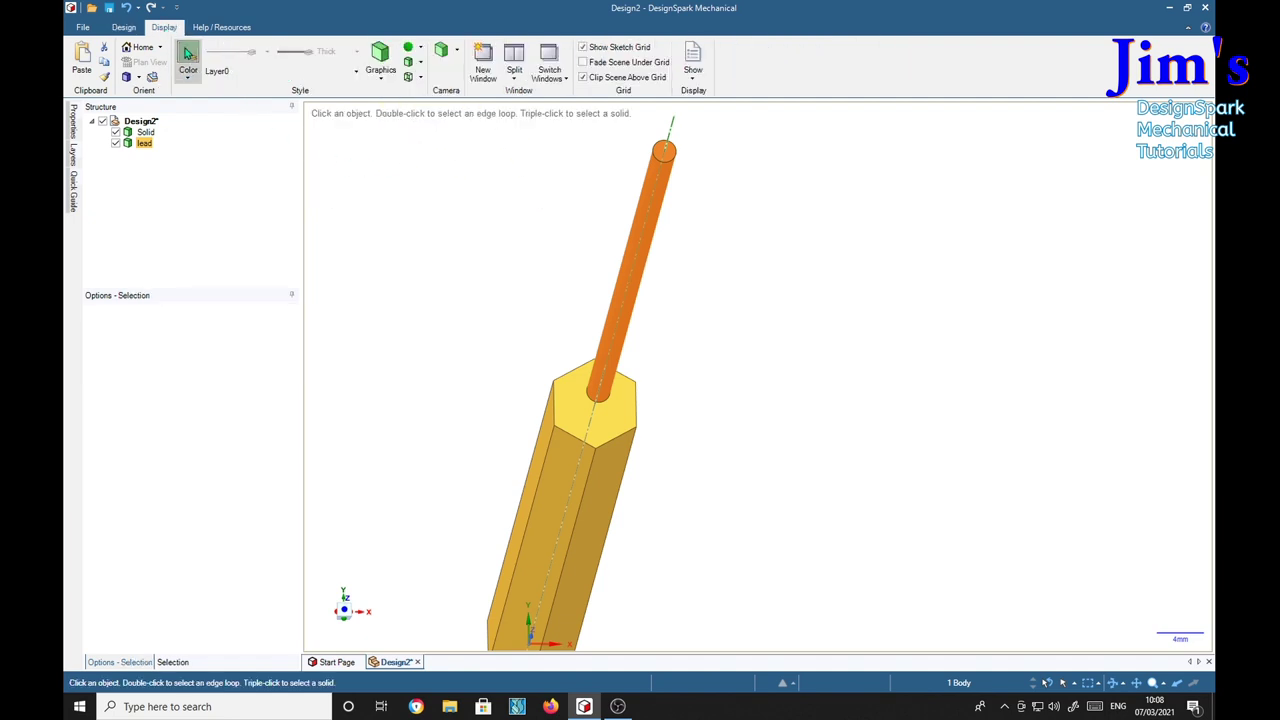
left_click(187, 55)
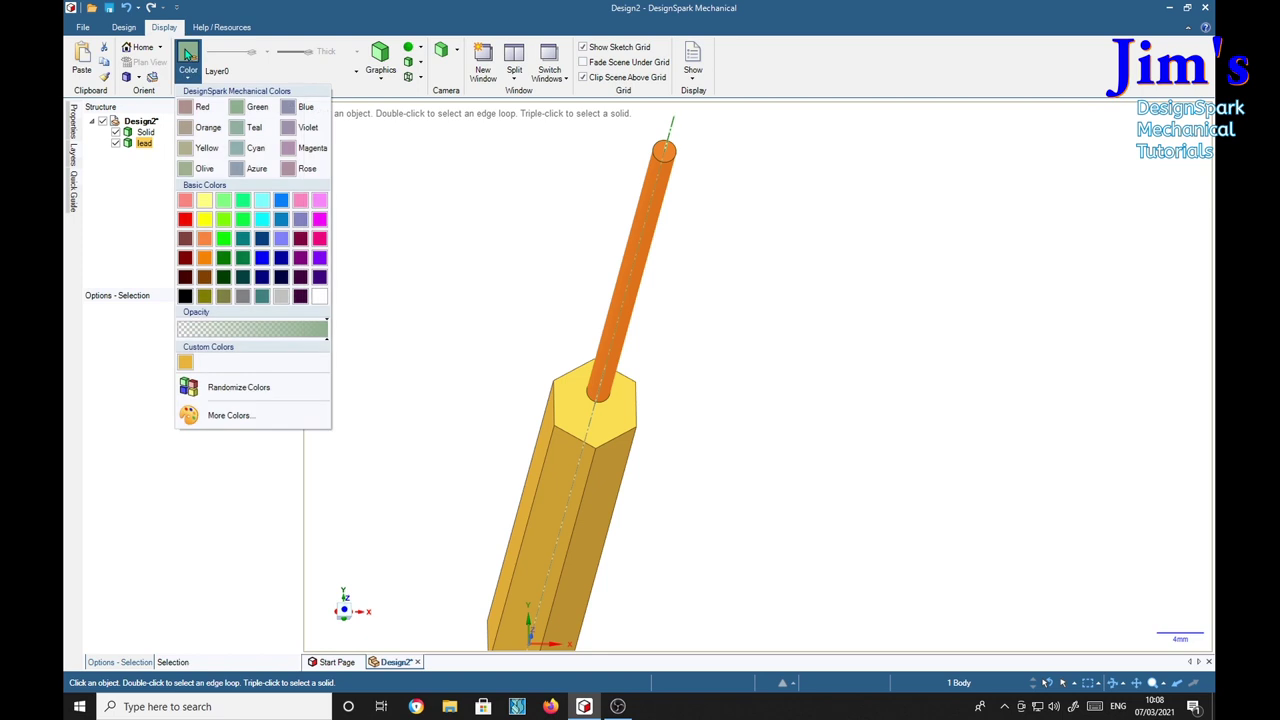
left_click(302, 296)
left_click(706, 294)
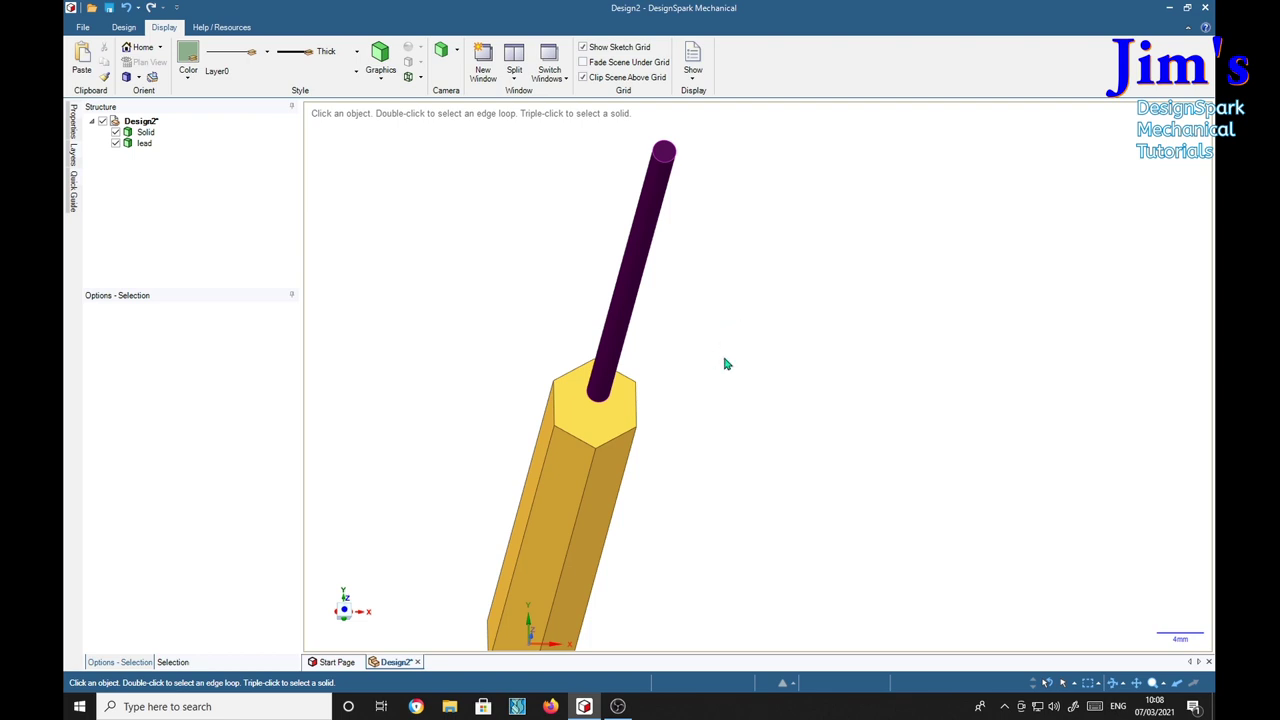
Step: Orbit to the hexagon's far end and start a sketch on that end face
mouse_move(700, 399)
middle_mouse_down()
mouse_move(769, 331)
mouse_move(891, 306)
mouse_move(806, 331)
mouse_move(813, 304)
mouse_move(789, 311)
mouse_move(806, 314)
middle_mouse_up()
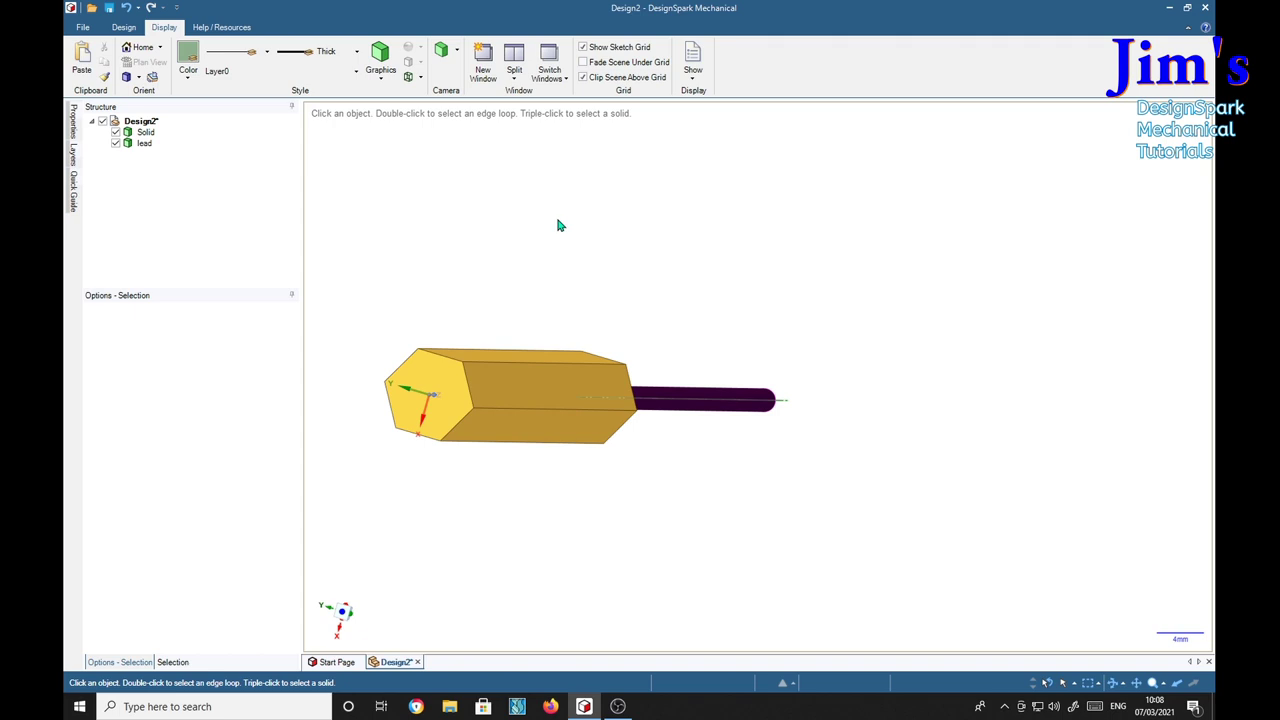
left_click(432, 381)
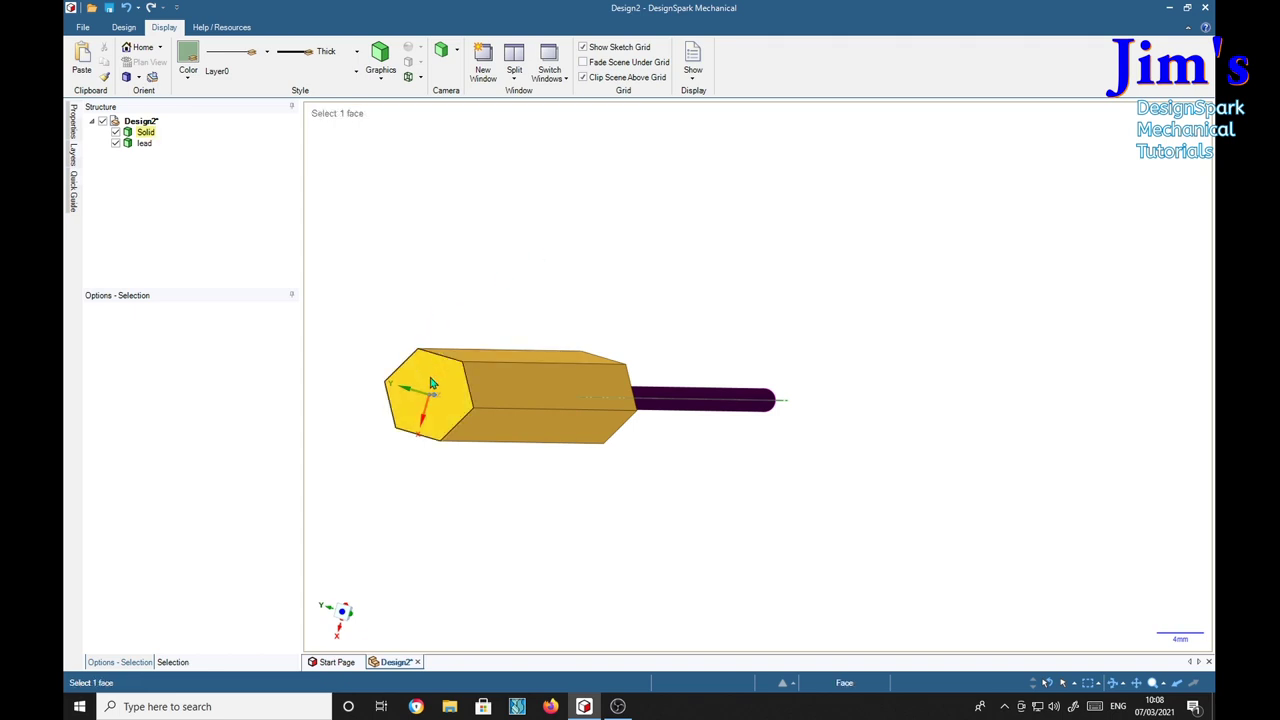
left_click(123, 27)
left_click(448, 378)
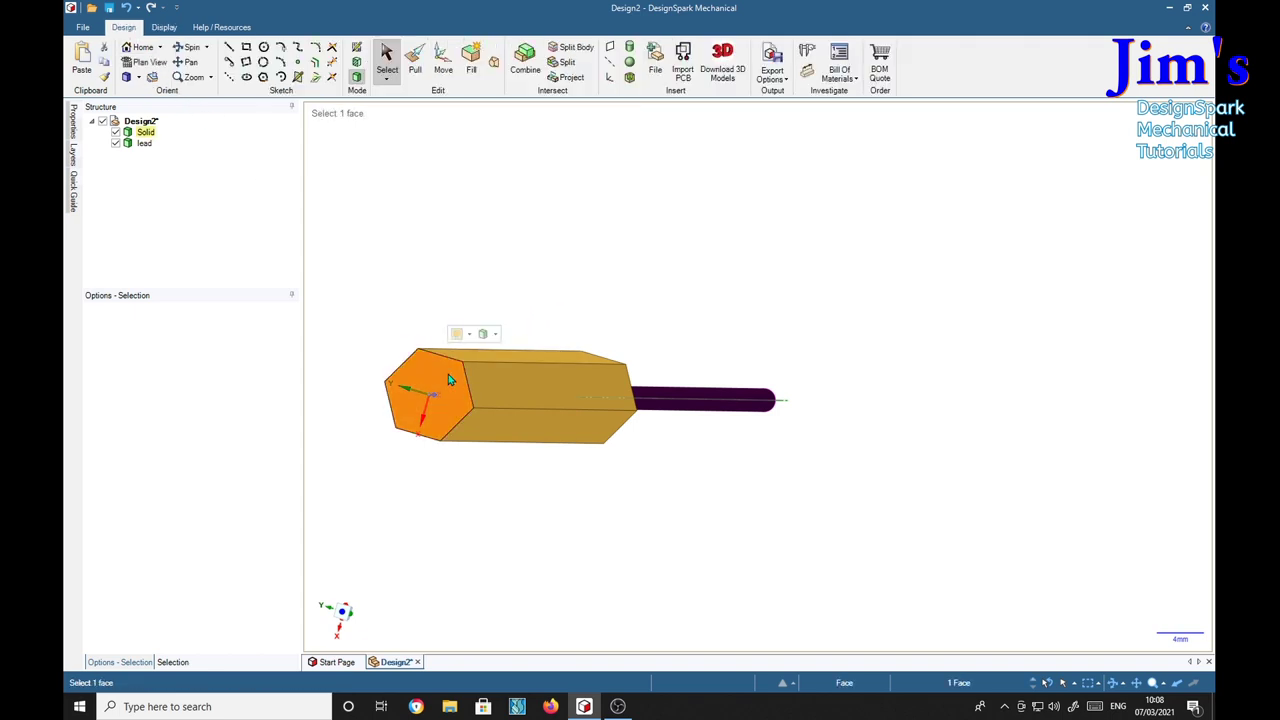
left_click(480, 333)
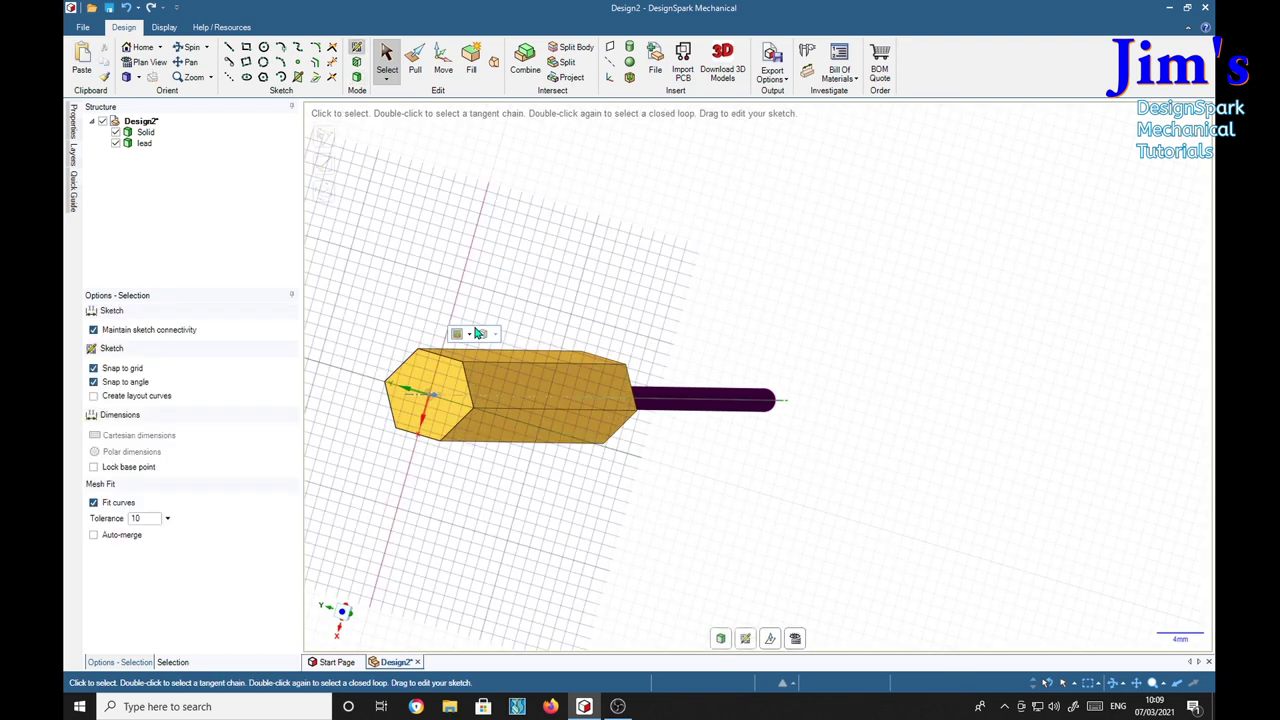
middle_click_drag(376, 456, 680, 449, "shift")
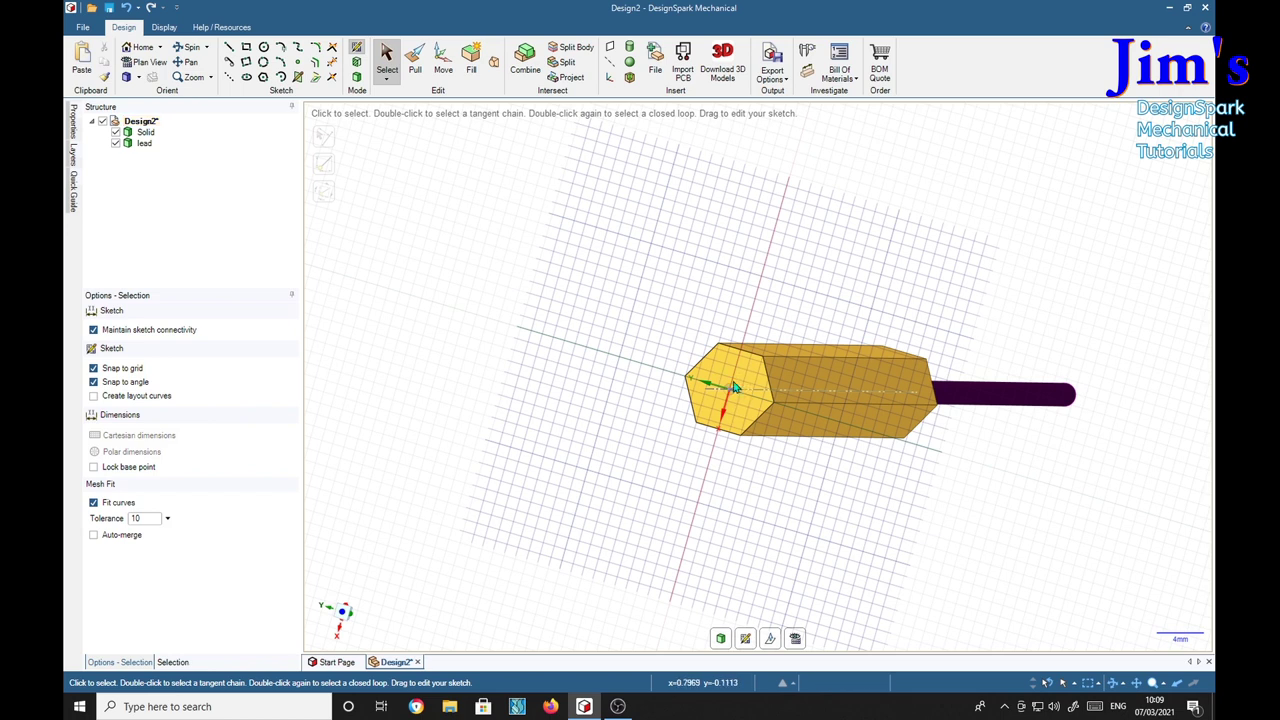
Step: Draw a 2 mm circle at the end face's centre and pull it along the body
key("c")
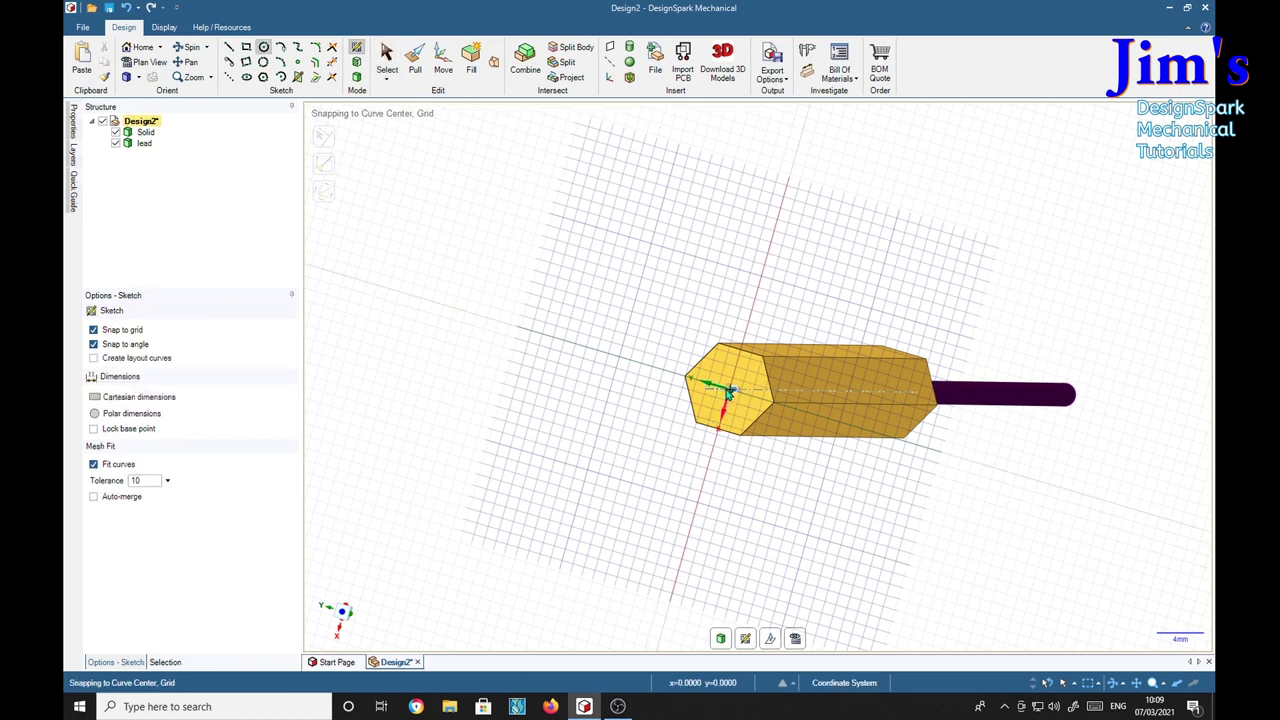
left_click(730, 388)
left_click(737, 397)
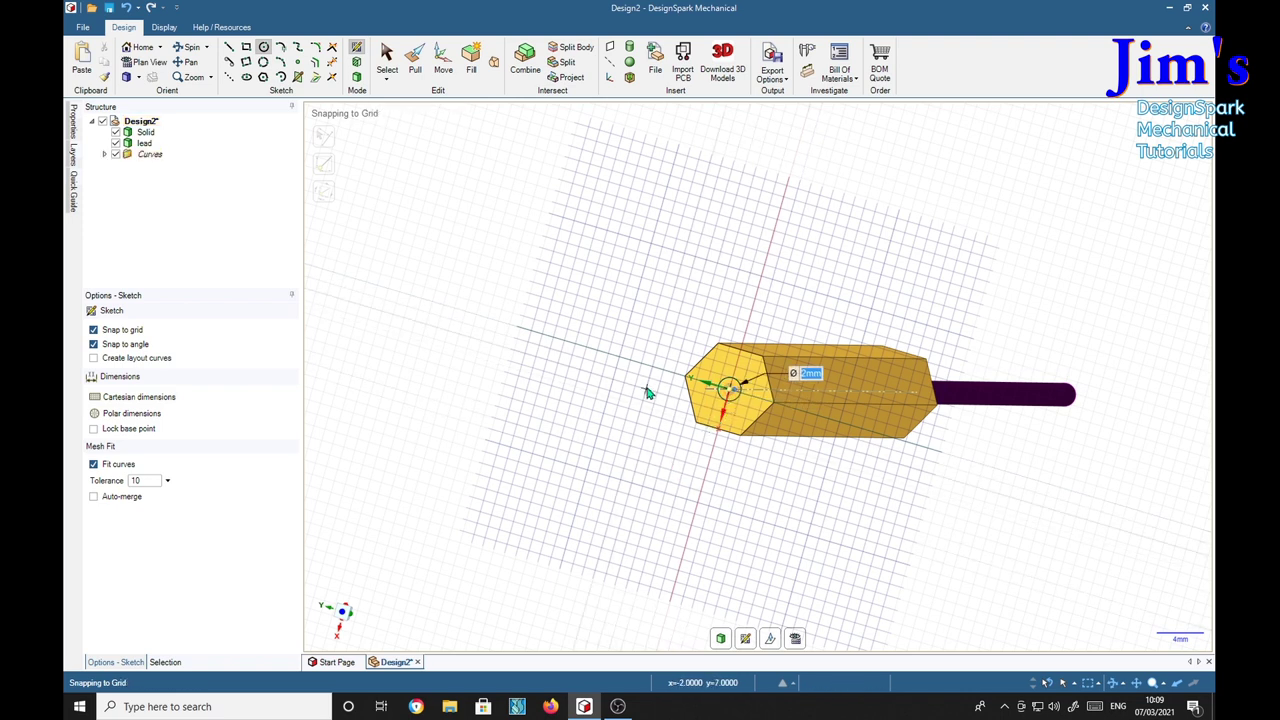
key("p")
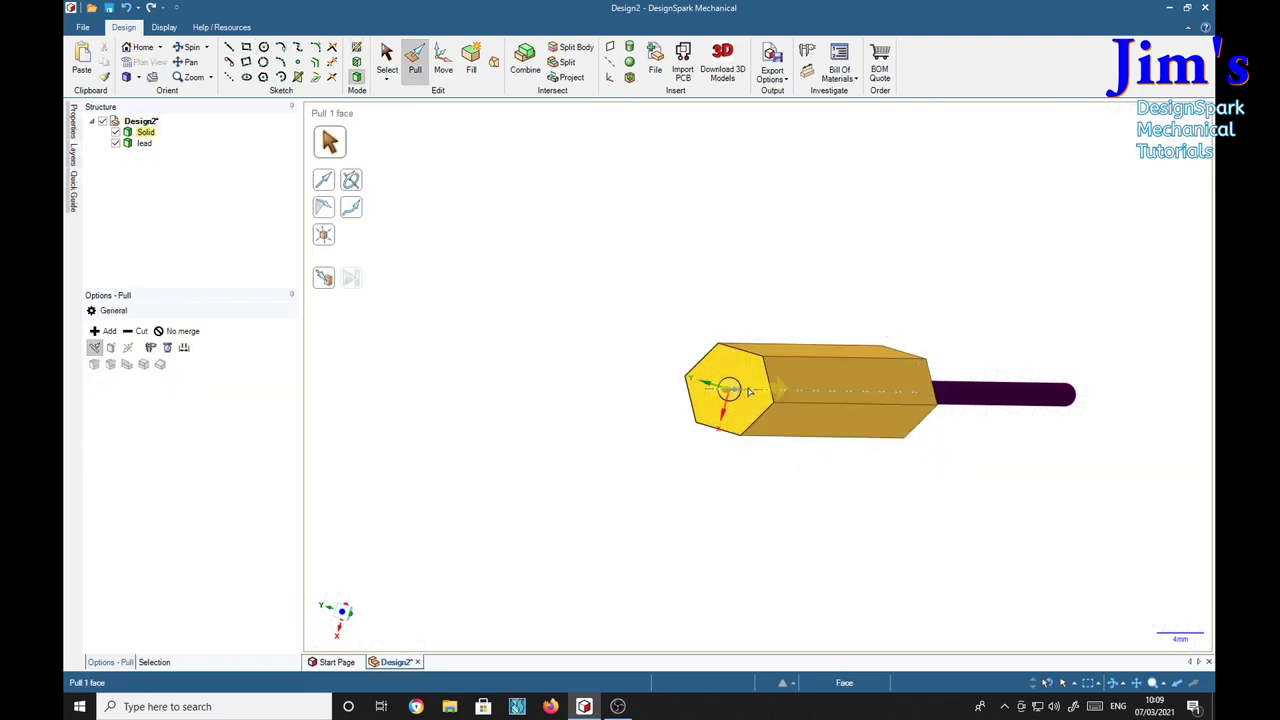
left_click_drag(756, 383, 950, 398)
mouse_move(1046, 492)
middle_mouse_down()
mouse_move(1031, 514)
mouse_move(966, 520)
mouse_move(766, 517)
mouse_move(1029, 491)
mouse_move(971, 505)
mouse_move(943, 480)
mouse_move(909, 497)
mouse_move(971, 499)
middle_mouse_up()
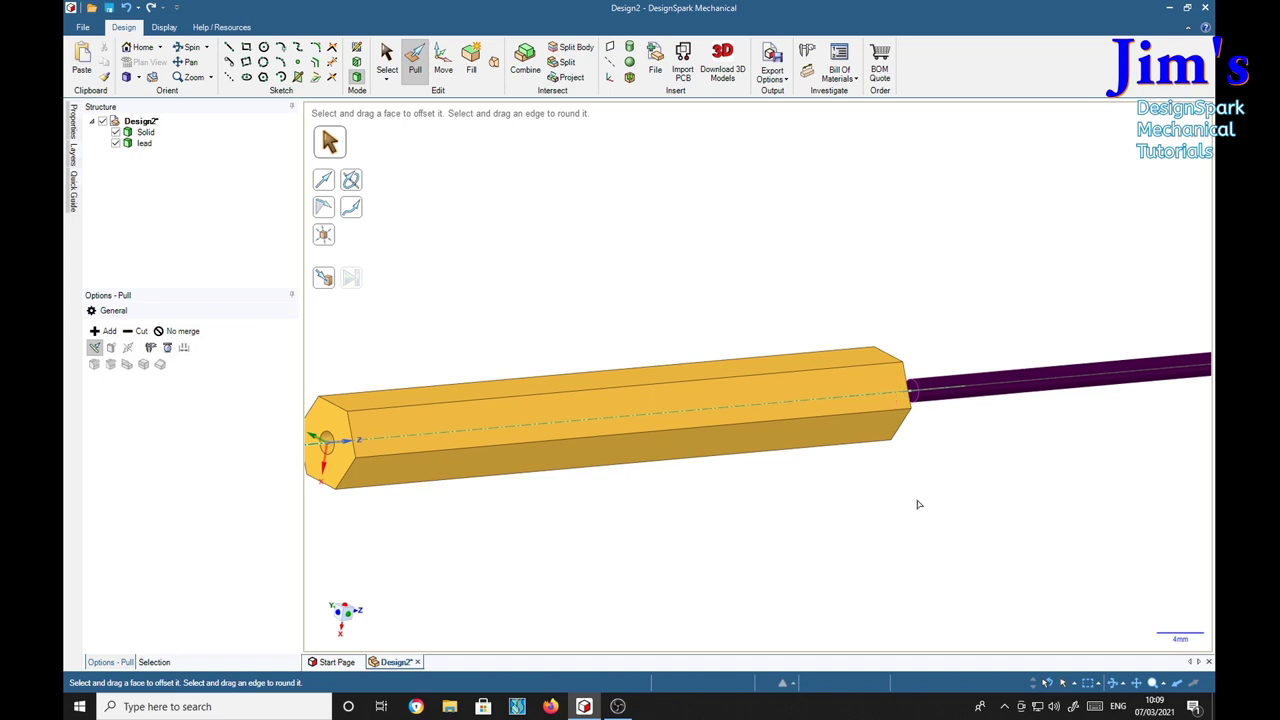
Step: Move the lead rod along its axis into the body up to its end face
left_click(657, 408)
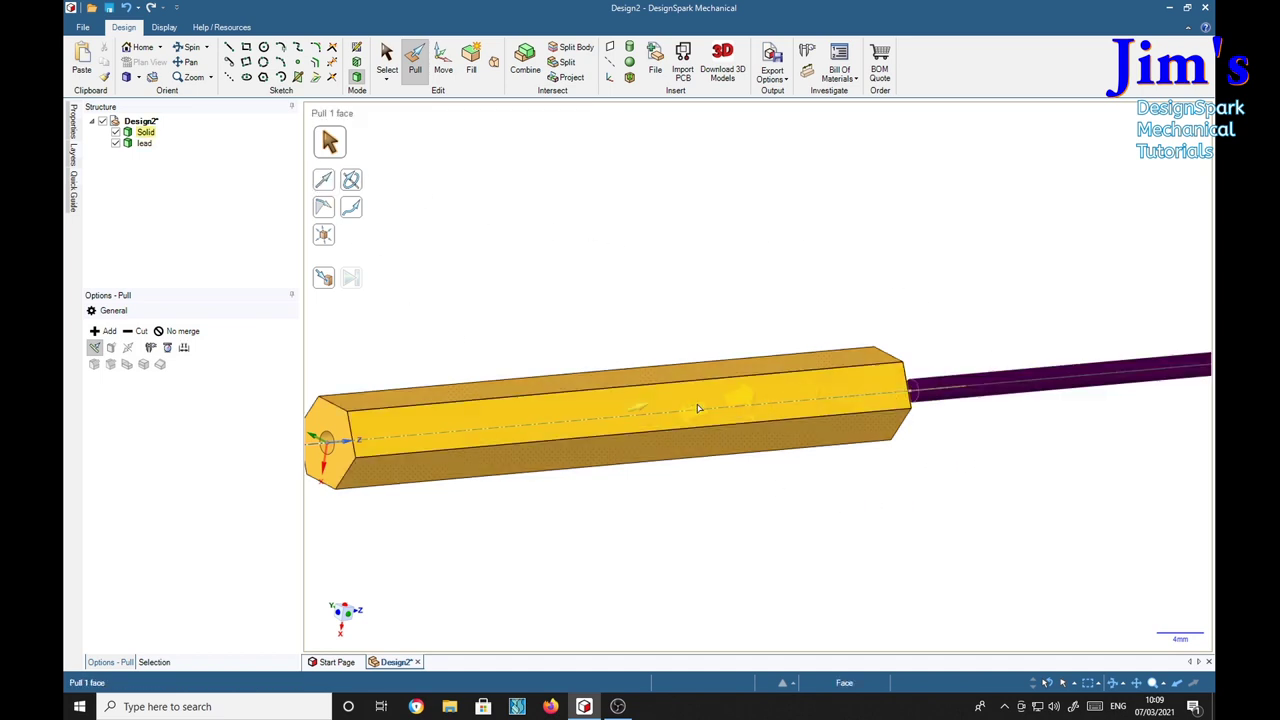
left_click(515, 240)
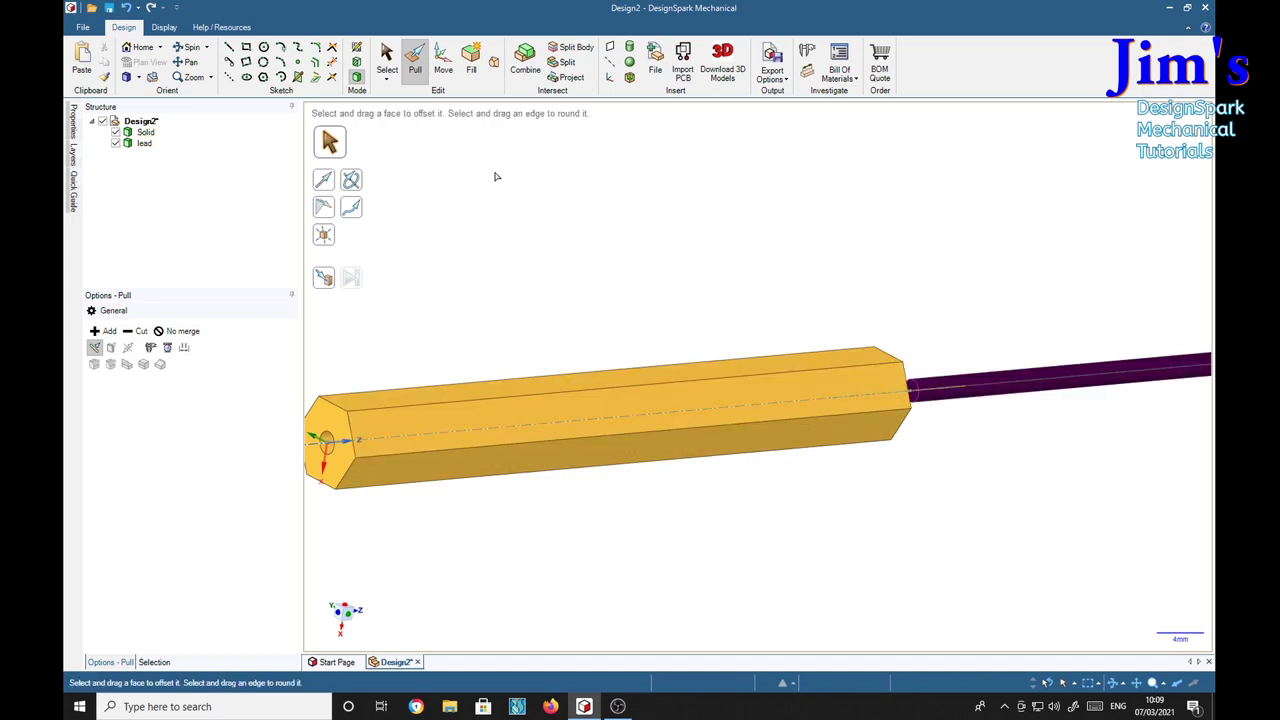
left_click(144, 143)
left_click(443, 60)
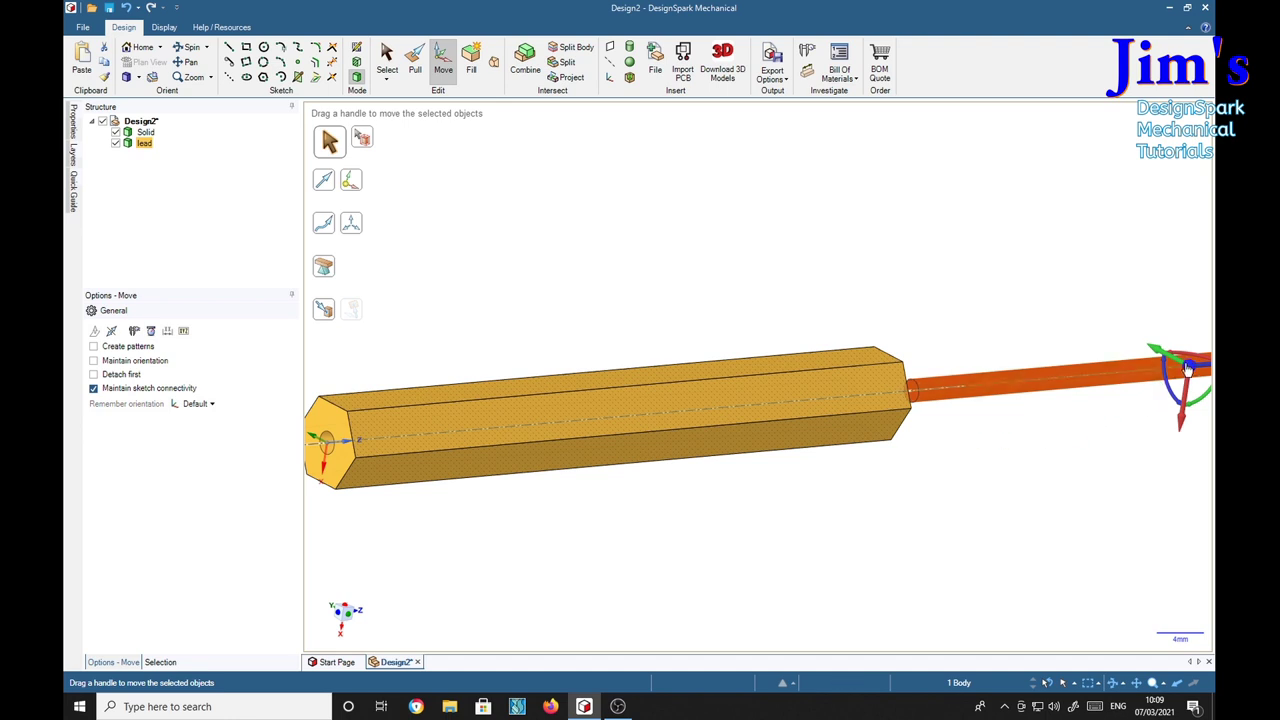
left_click_drag(1147, 372, 908, 395)
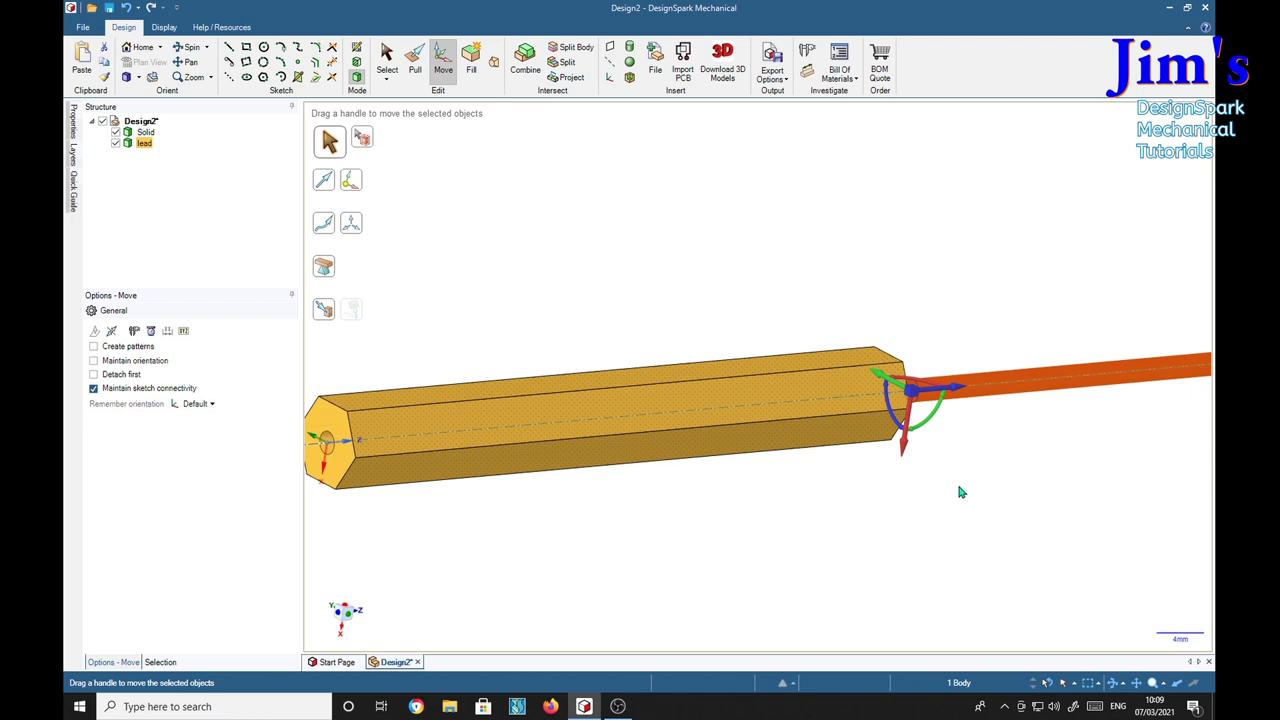
left_click(958, 388)
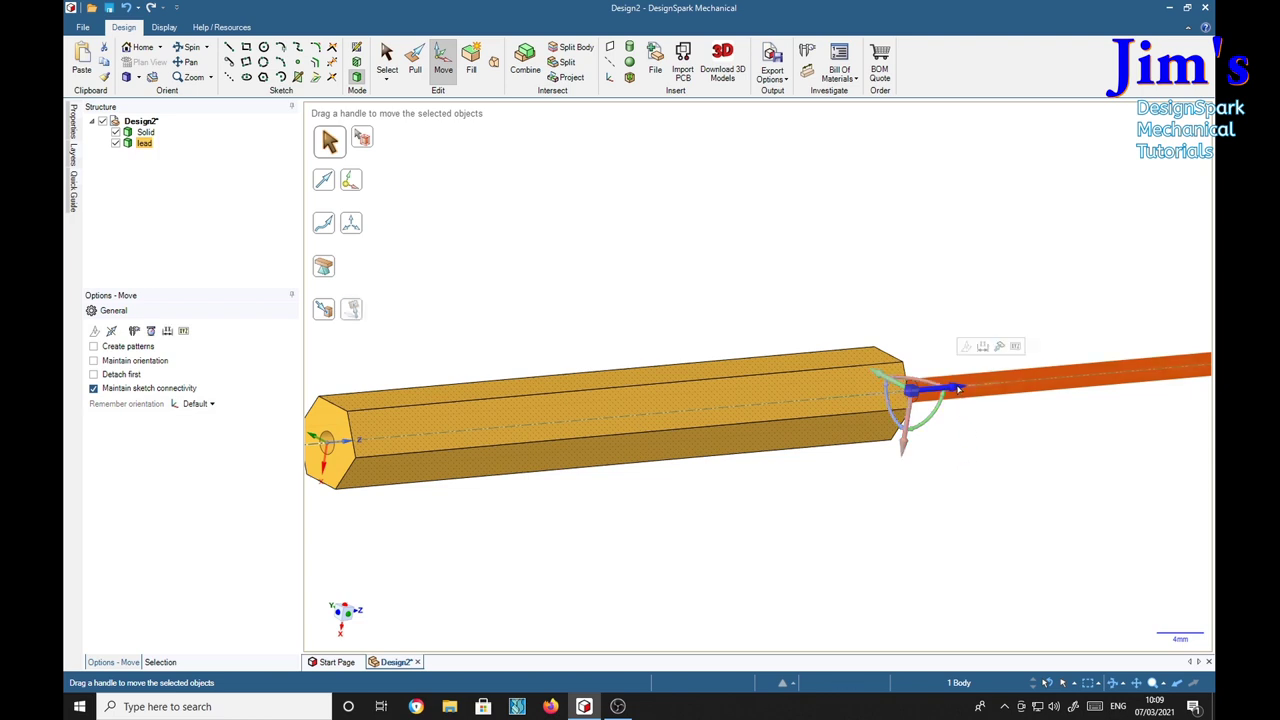
left_click(331, 312)
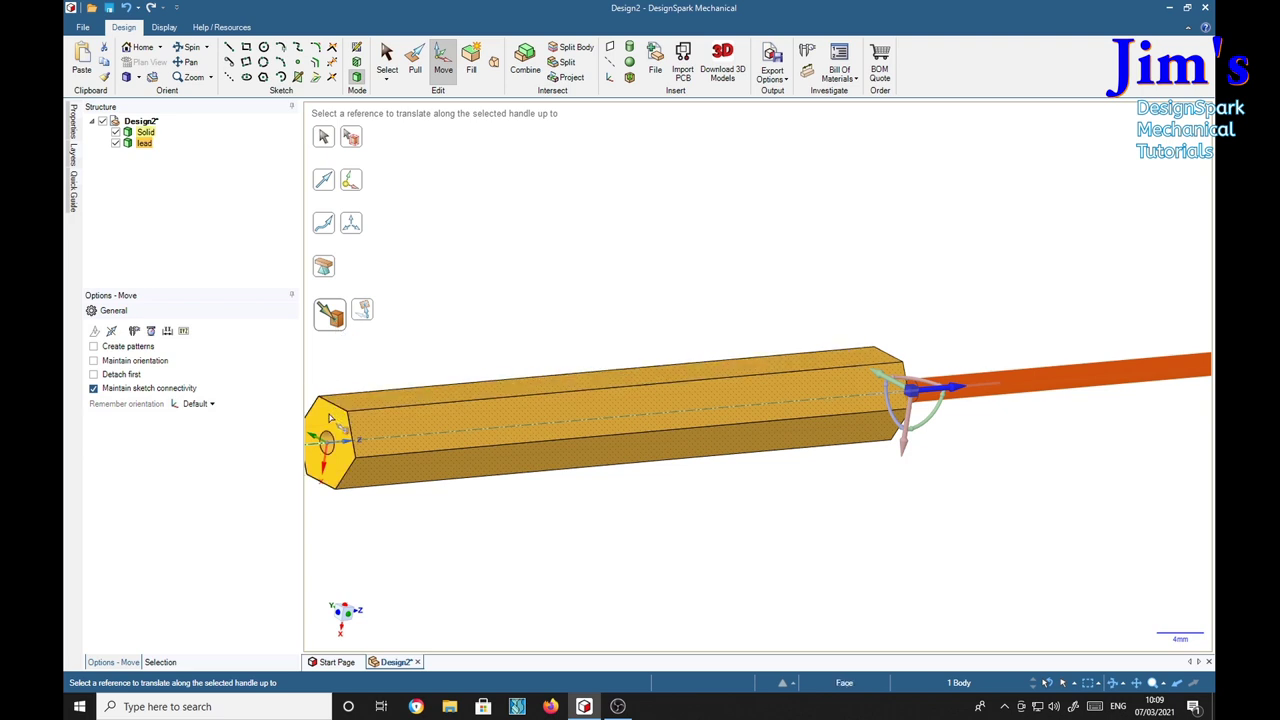
left_click(330, 418)
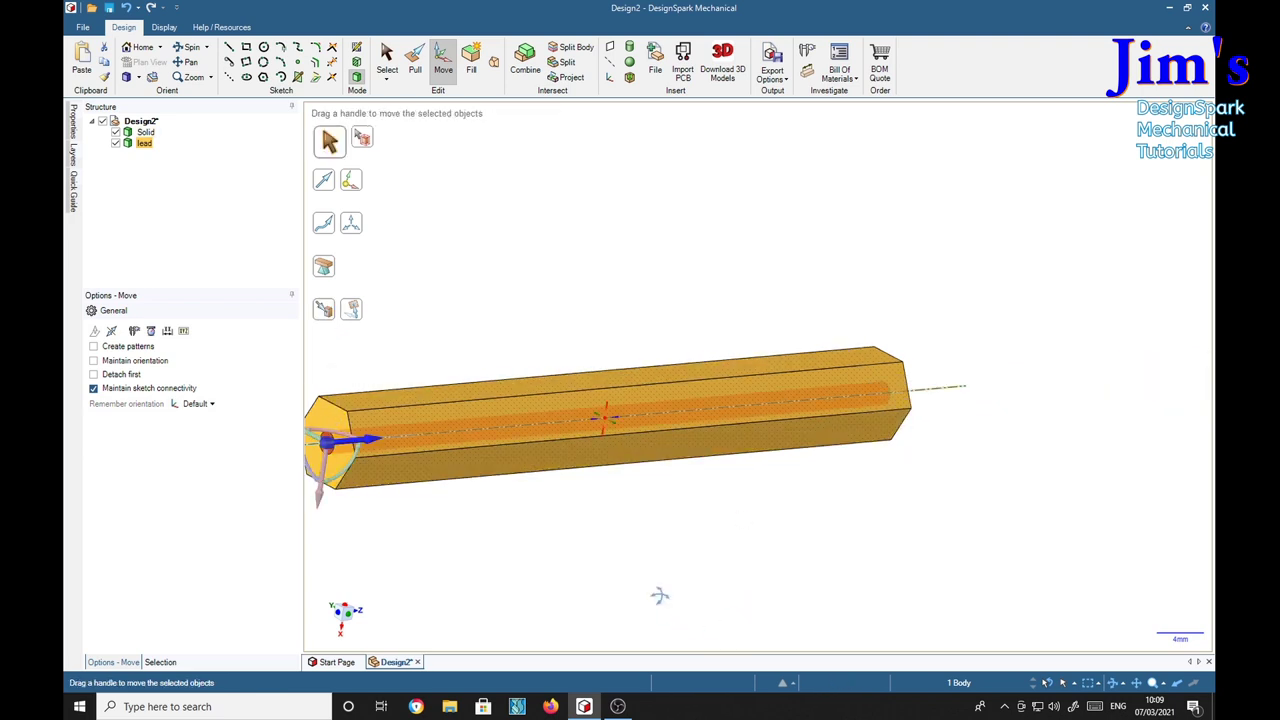
Step: Orbit the view to show the whole hexagonal bar lengthwise
middle_click_drag(660, 594, 769, 601)
left_click(780, 606)
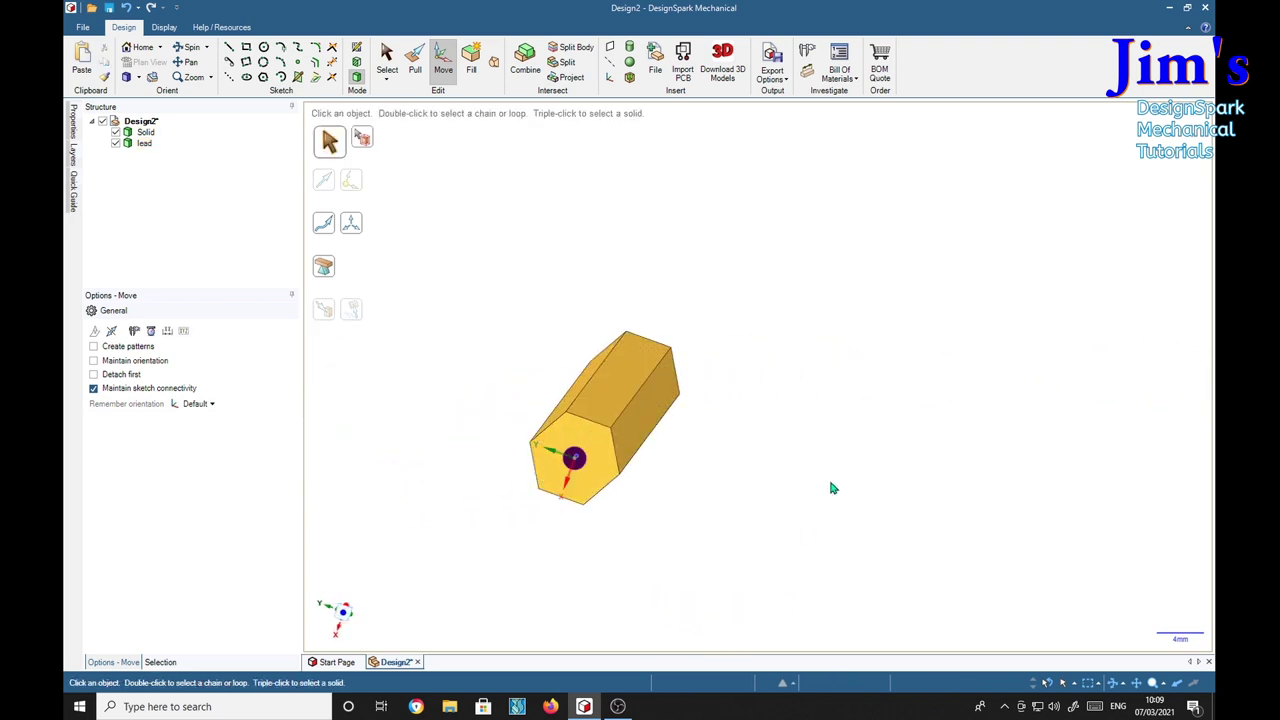
middle_click_drag(840, 393, 823, 536)
mouse_move(755, 483)
middle_mouse_down()
mouse_move(869, 380)
mouse_move(866, 366)
middle_mouse_up()
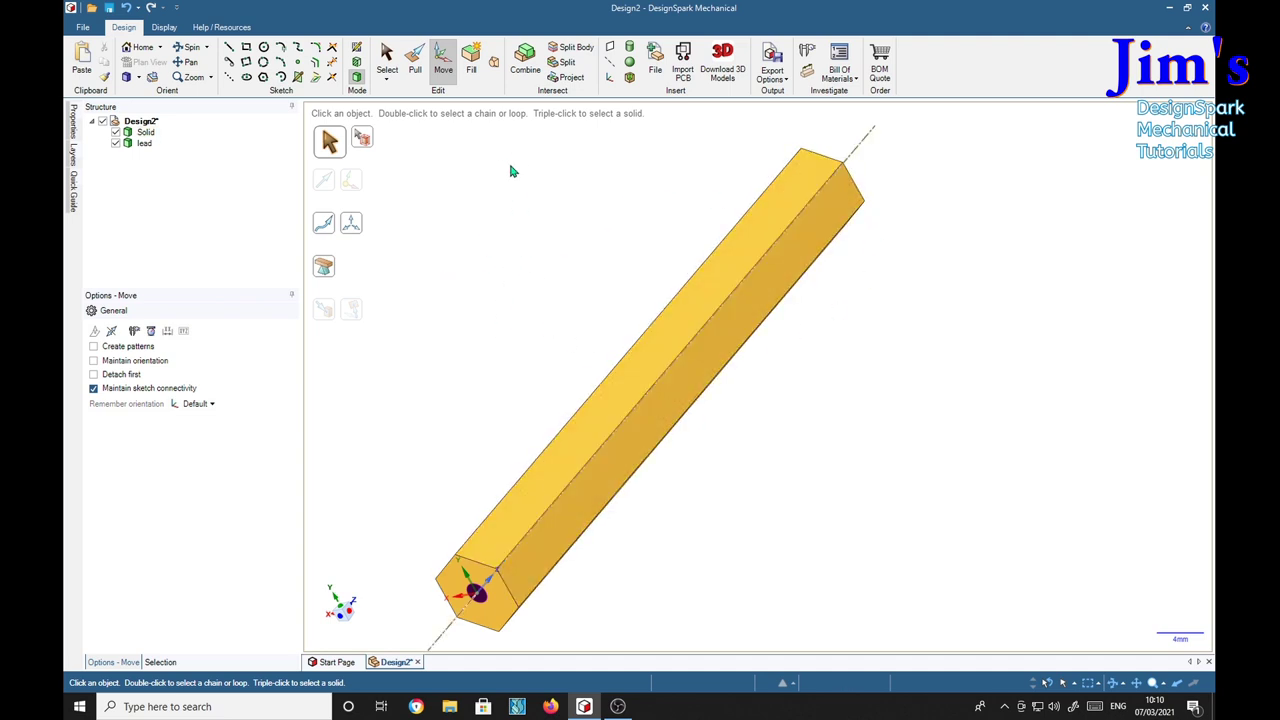
Step: Show the hexagonal bar as a plan-view cross-section with the lead through its middle, ready for line sketching
left_click(834, 157)
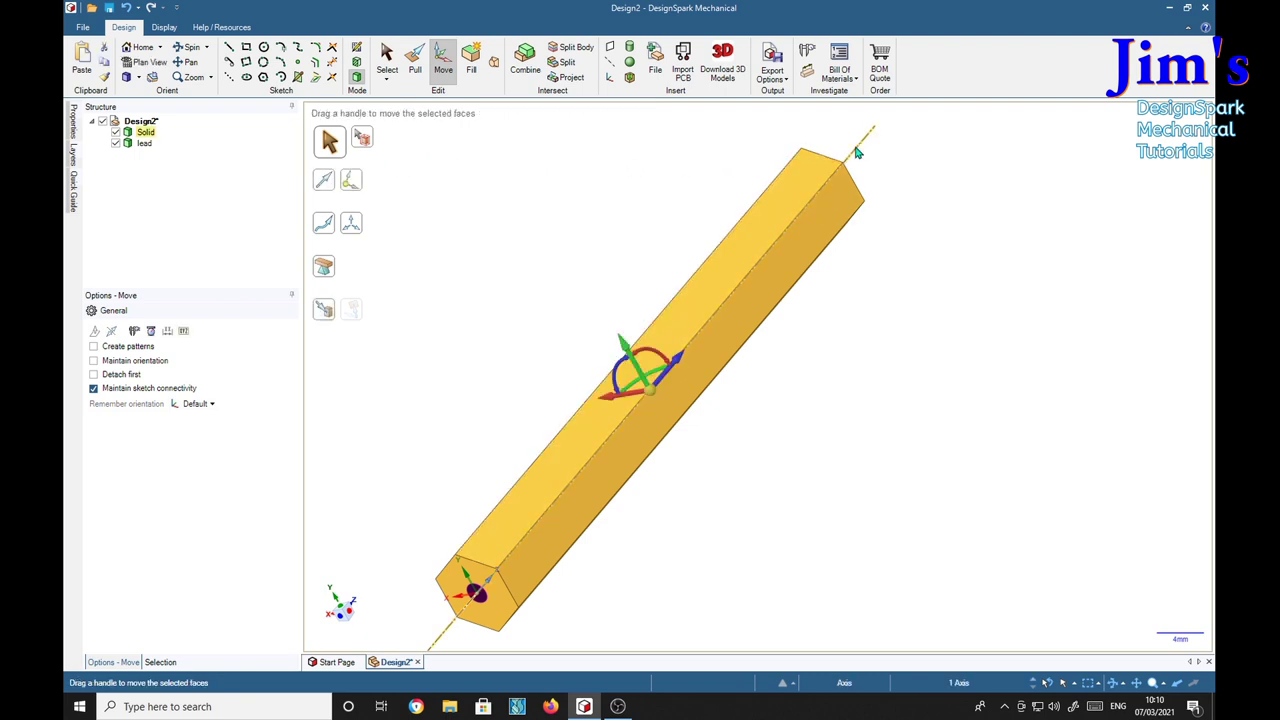
left_click(387, 58)
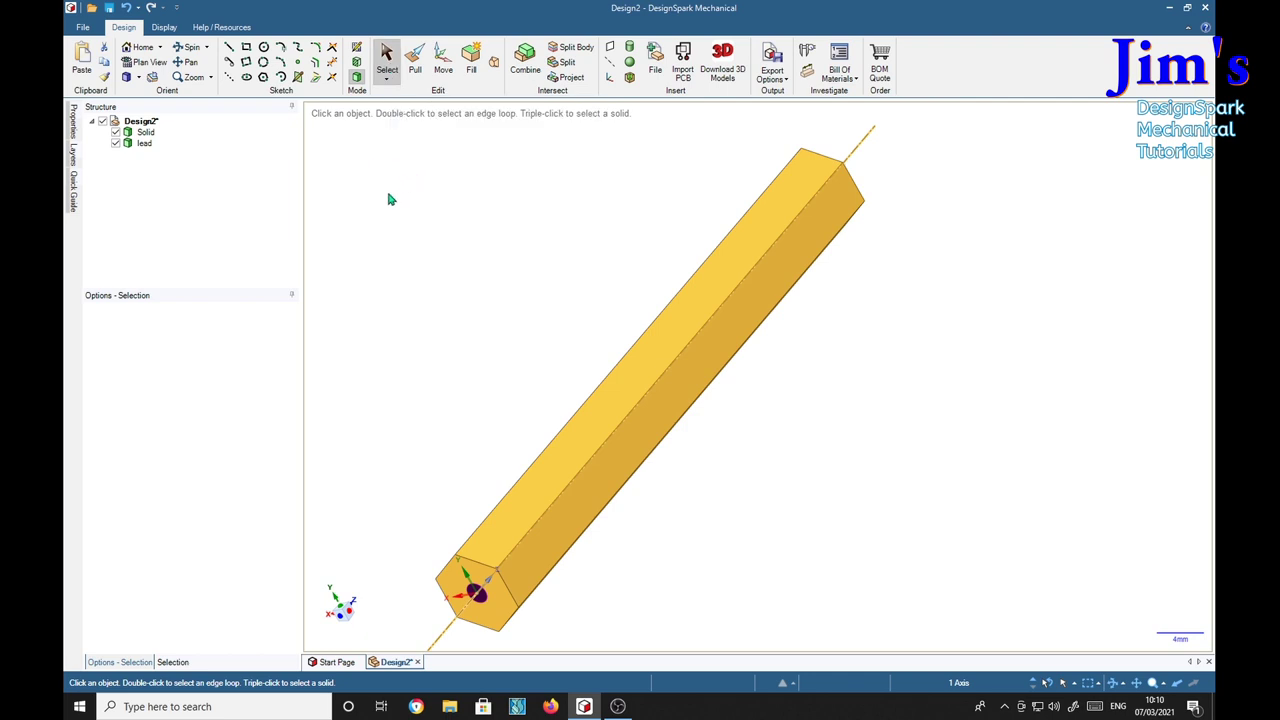
key("x")
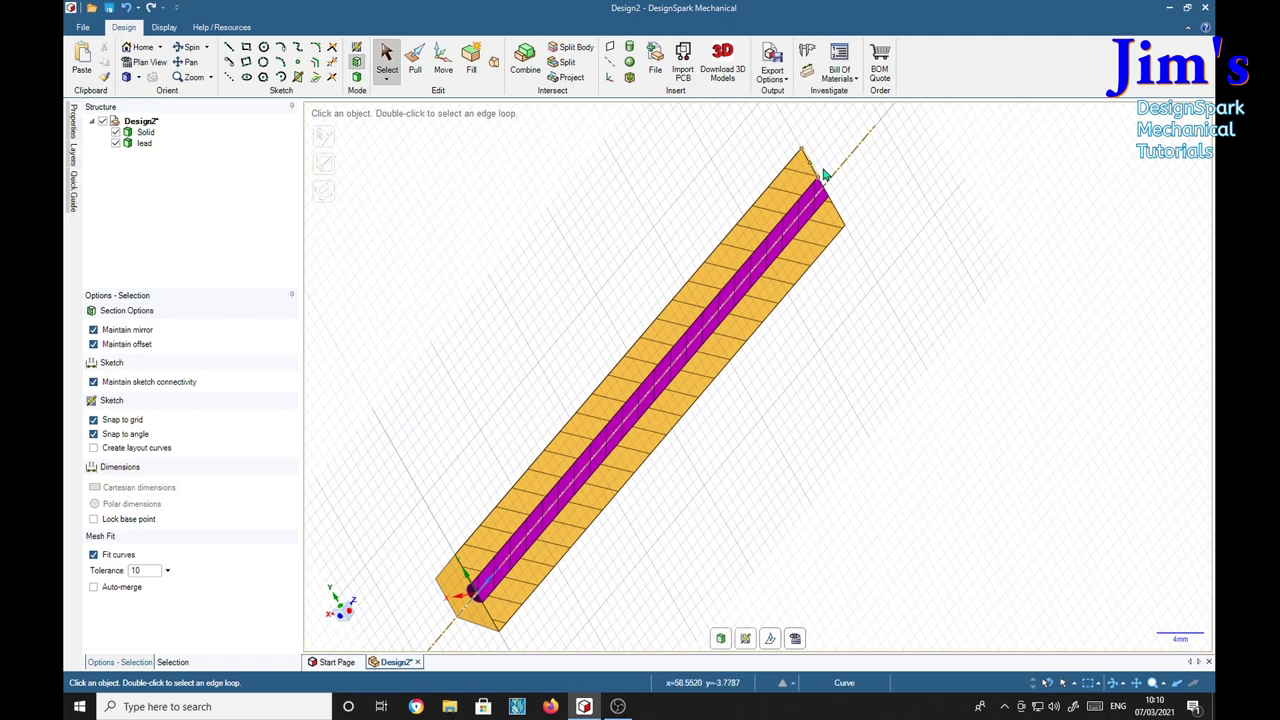
key("v")
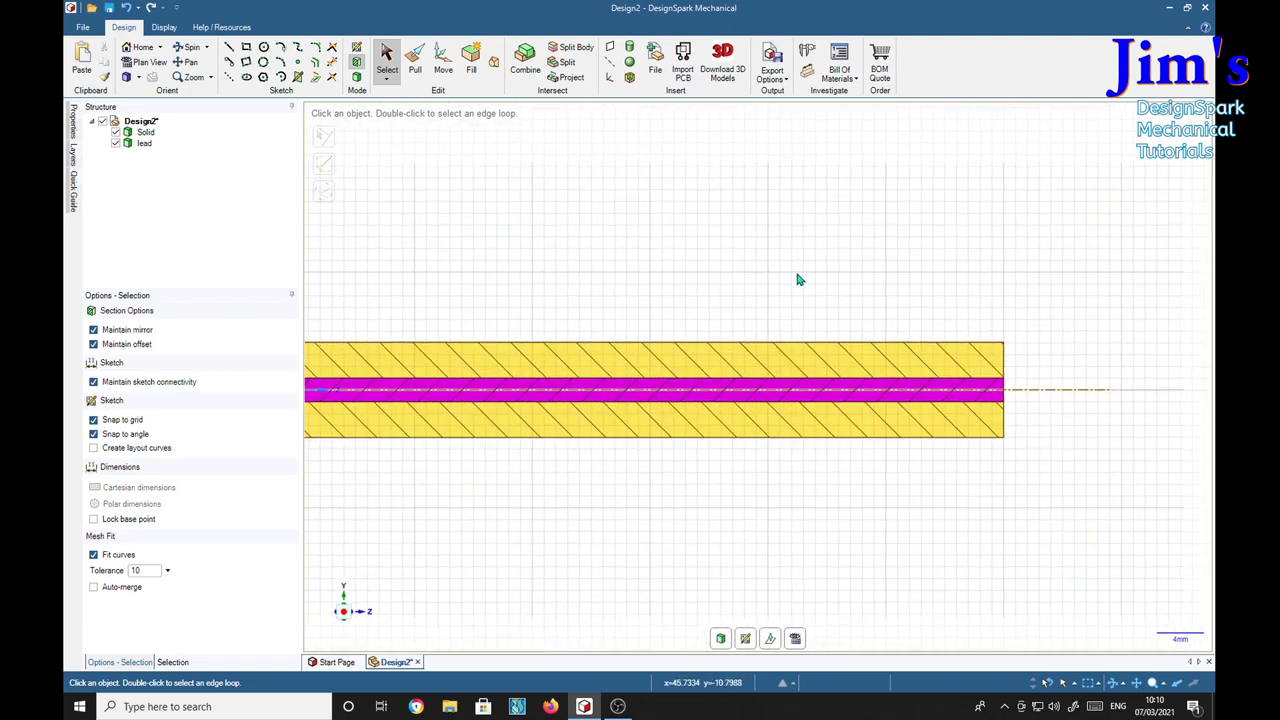
middle_click_drag(574, 506, 708, 504, "shift")
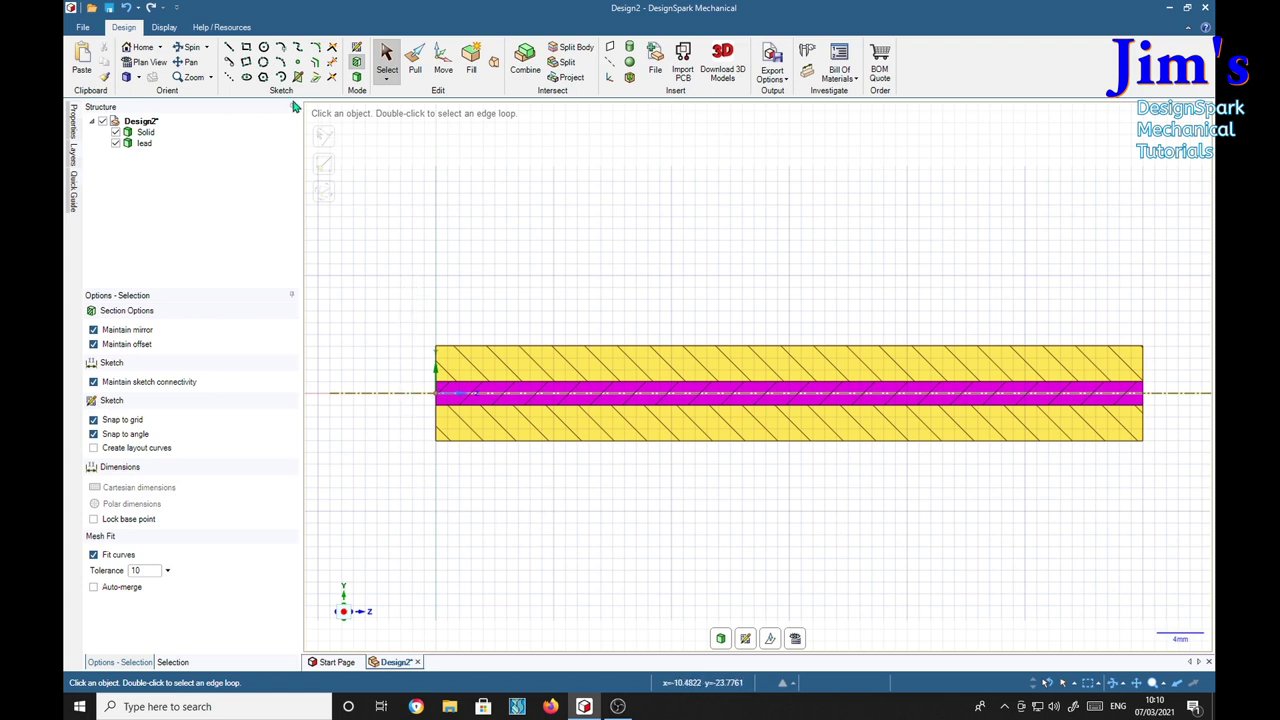
left_click(229, 47)
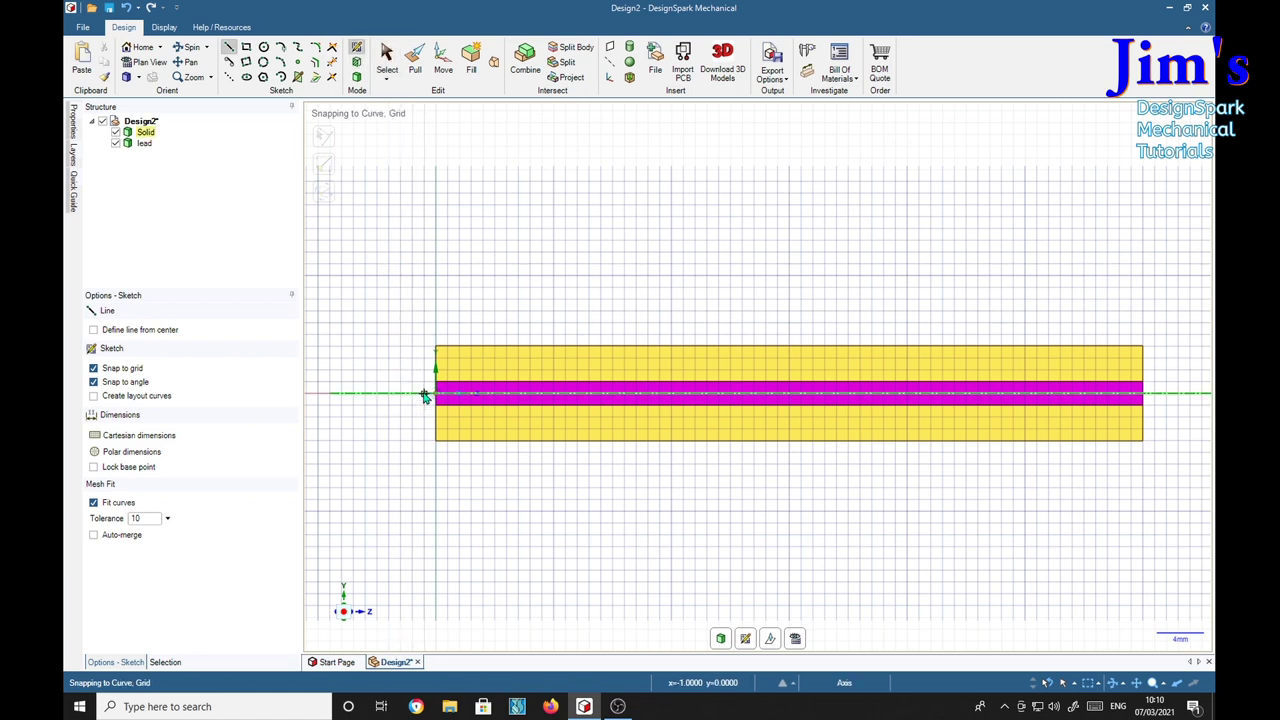
Step: Sketch a closed slanted tip profile from the axis to the bar's top edge at the left end
left_click(424, 394)
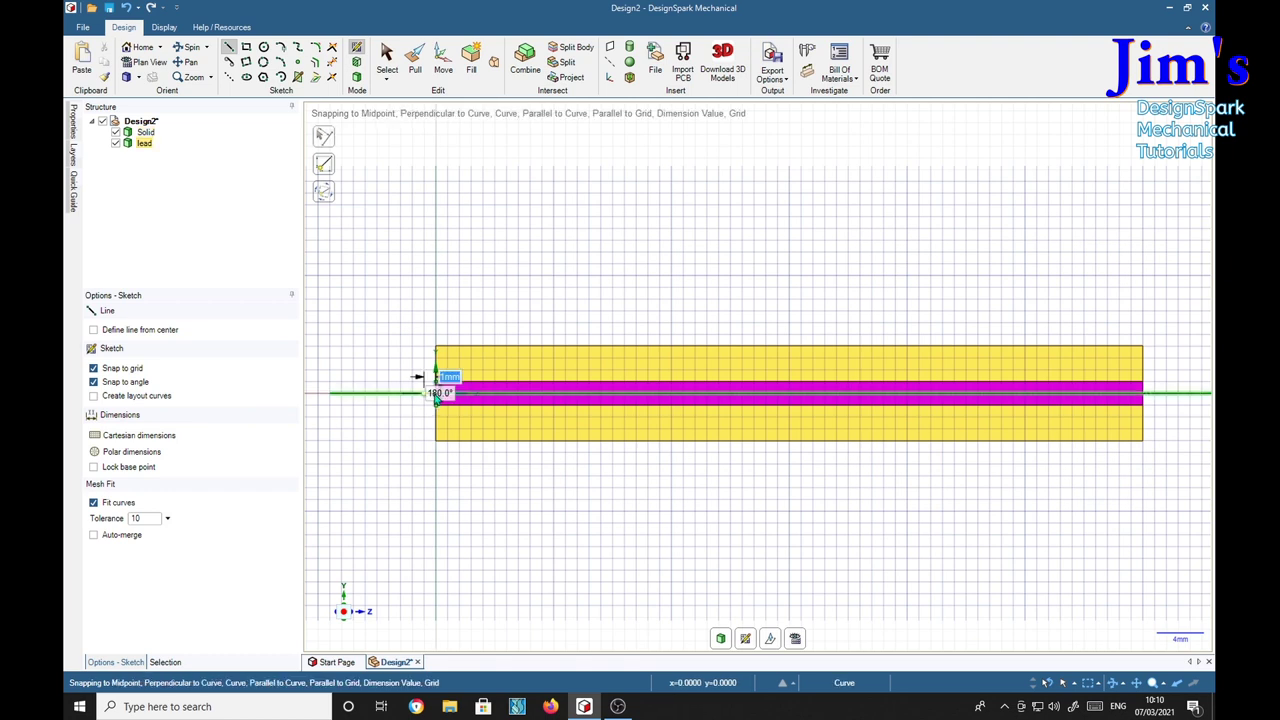
left_click(436, 397)
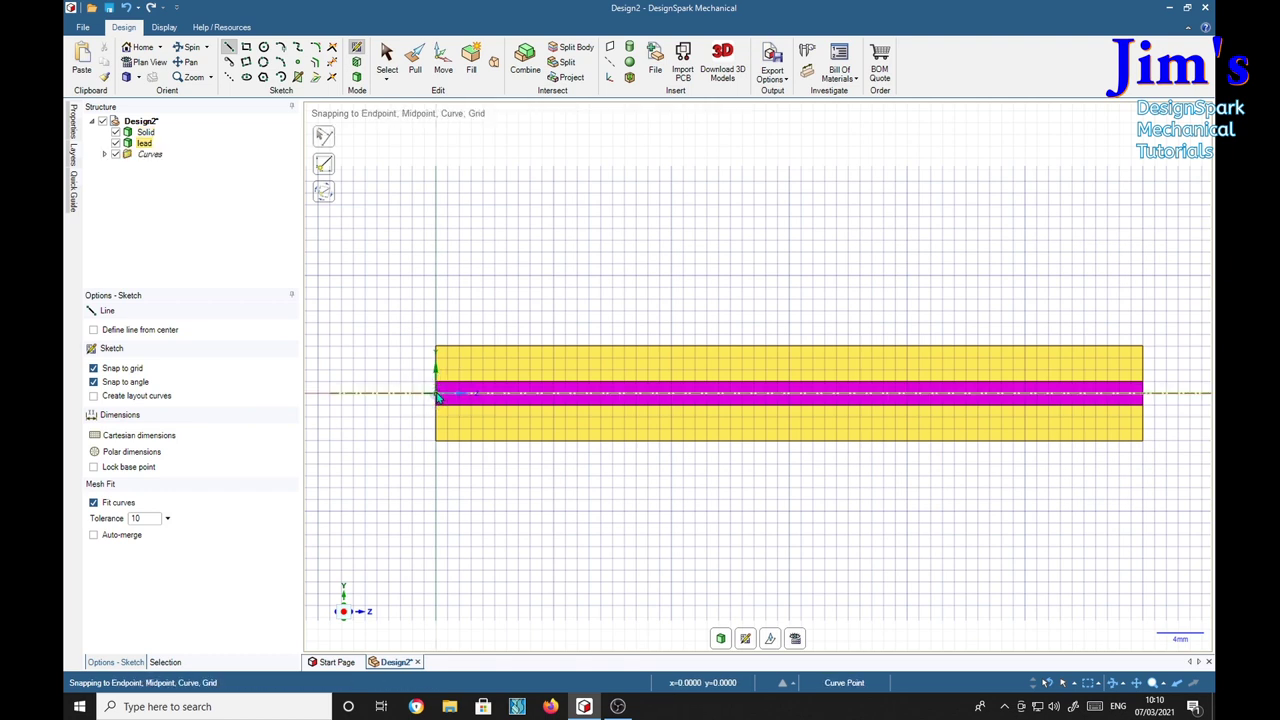
left_click(659, 349)
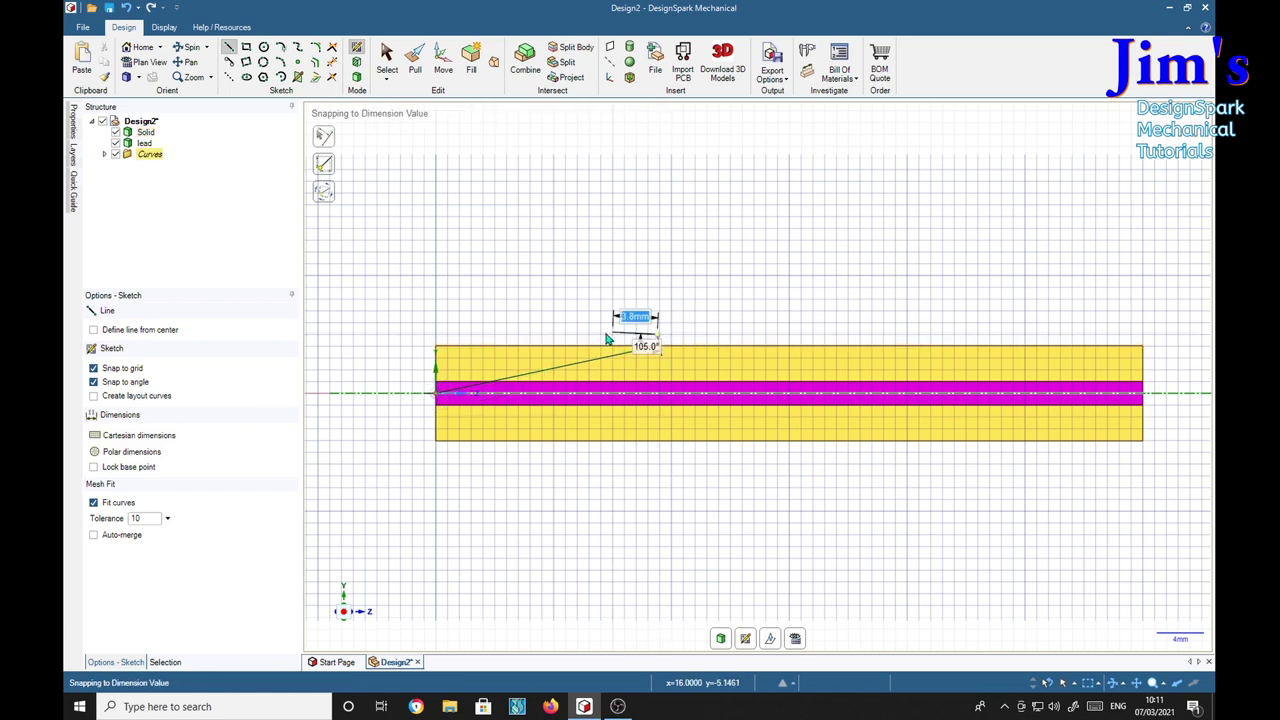
left_click(436, 335)
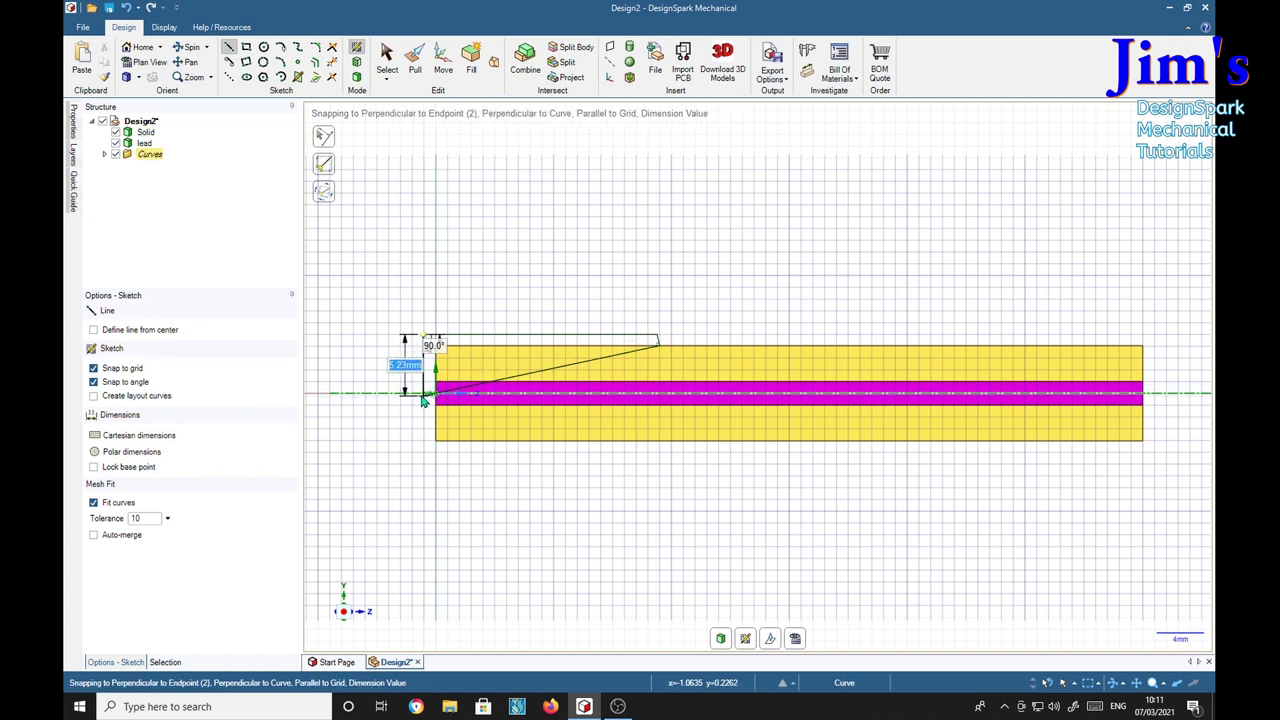
left_click(426, 398)
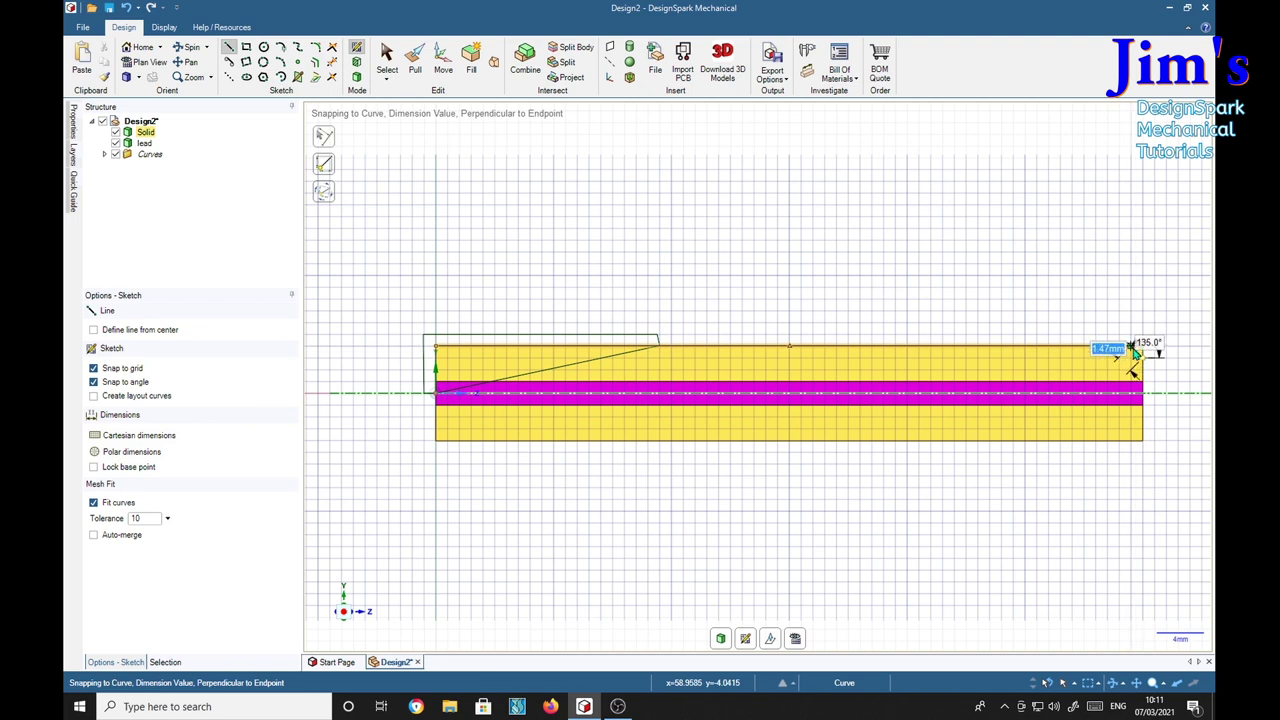
Step: Sketch a small 135° chamfer box profile at the bar's right end
scroll(1133, 350, "up", 4)
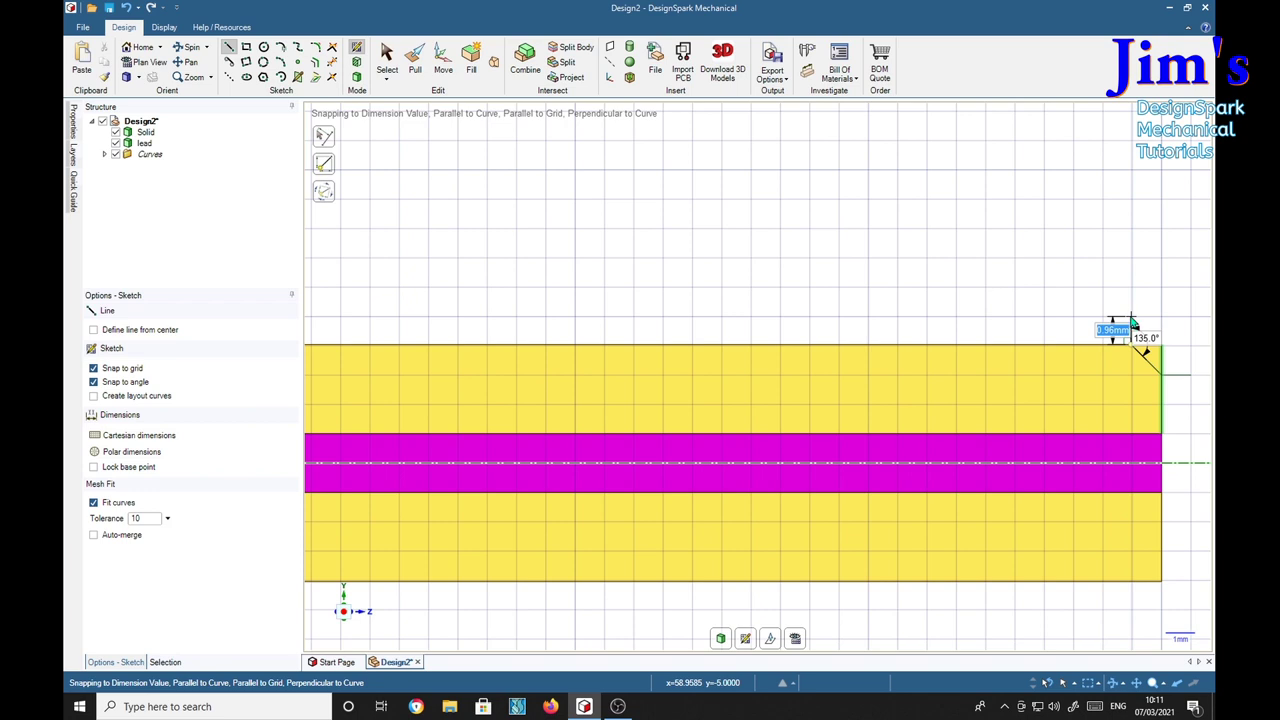
left_click(1132, 345)
left_click(1132, 318)
left_click(1190, 318)
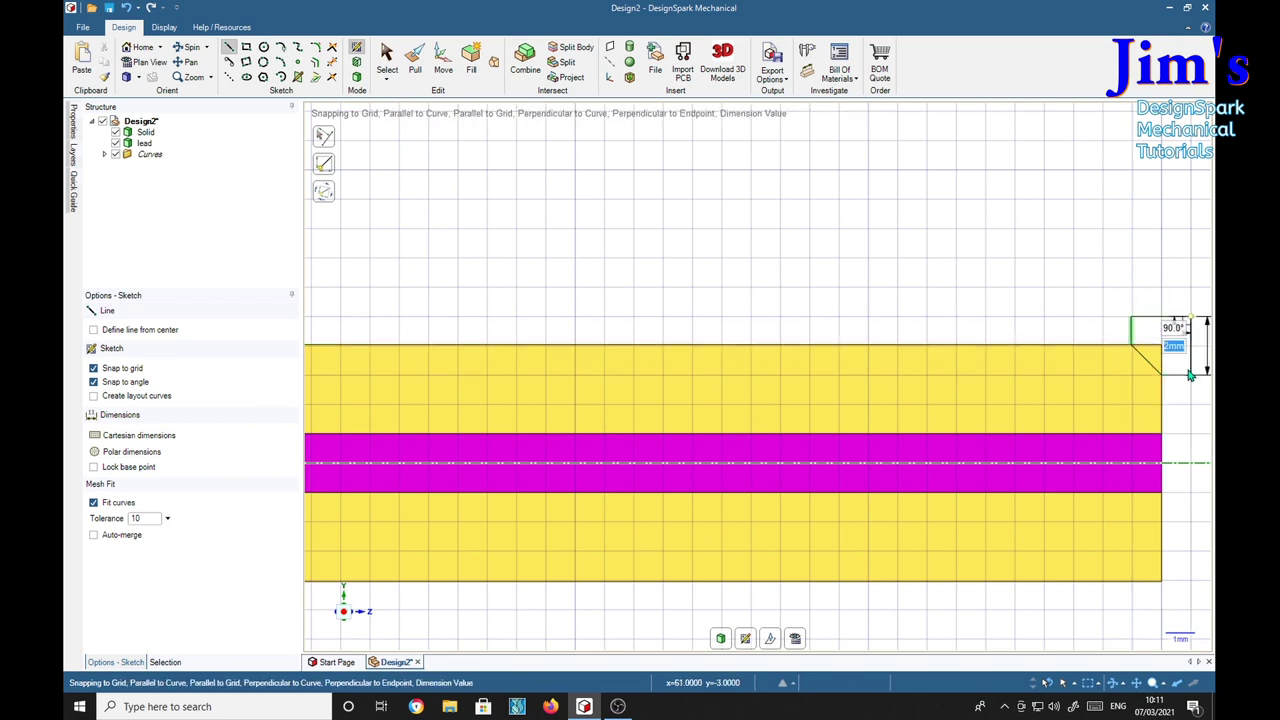
left_click(1190, 375)
left_click(1160, 376)
scroll(783, 271, "down", 4)
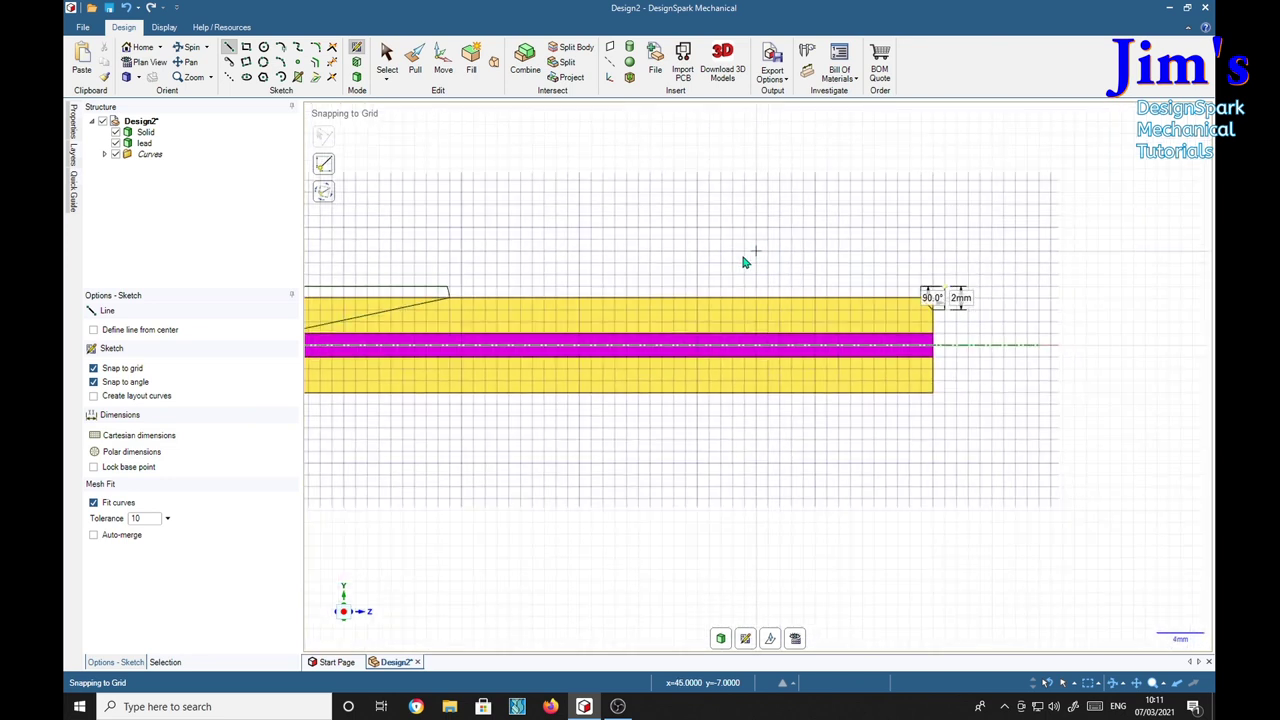
mouse_move(743, 261)
middle_mouse_down("shift")
mouse_move(831, 249)
mouse_move(878, 259)
middle_mouse_up("shift")
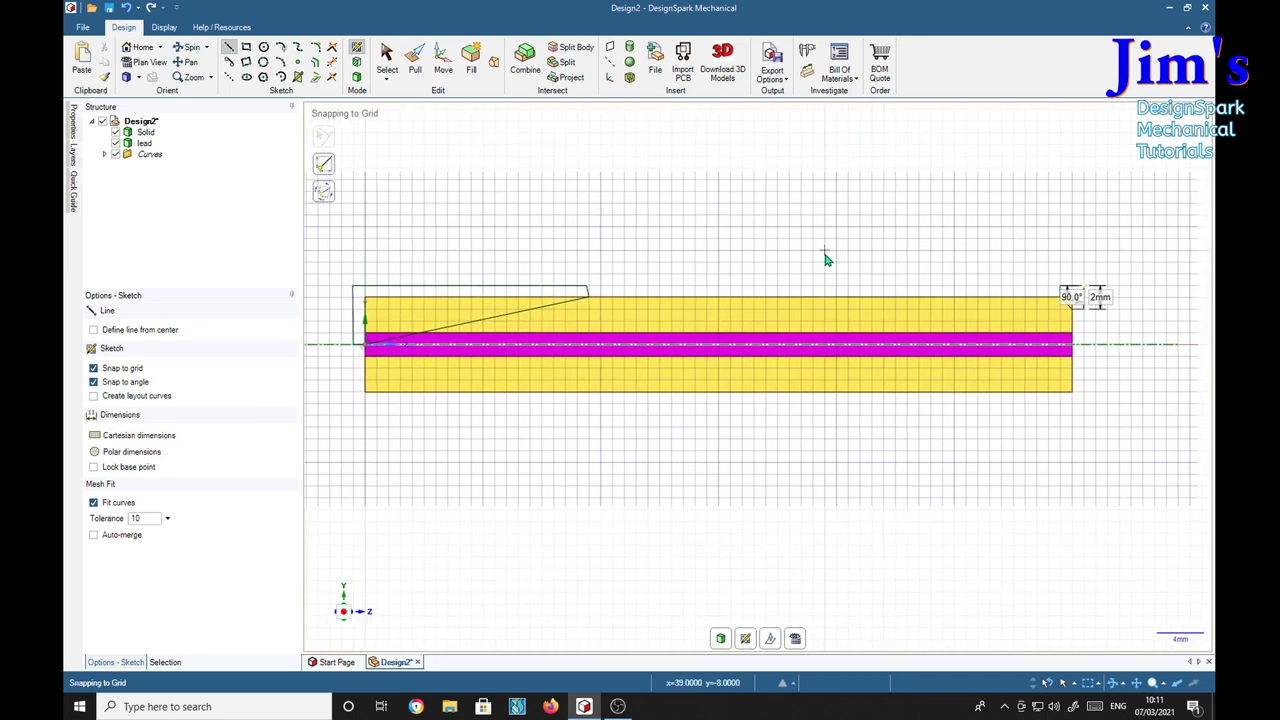
Step: With Pull, select the tip profile, the sloped tip face and the small chamfer square
key("p")
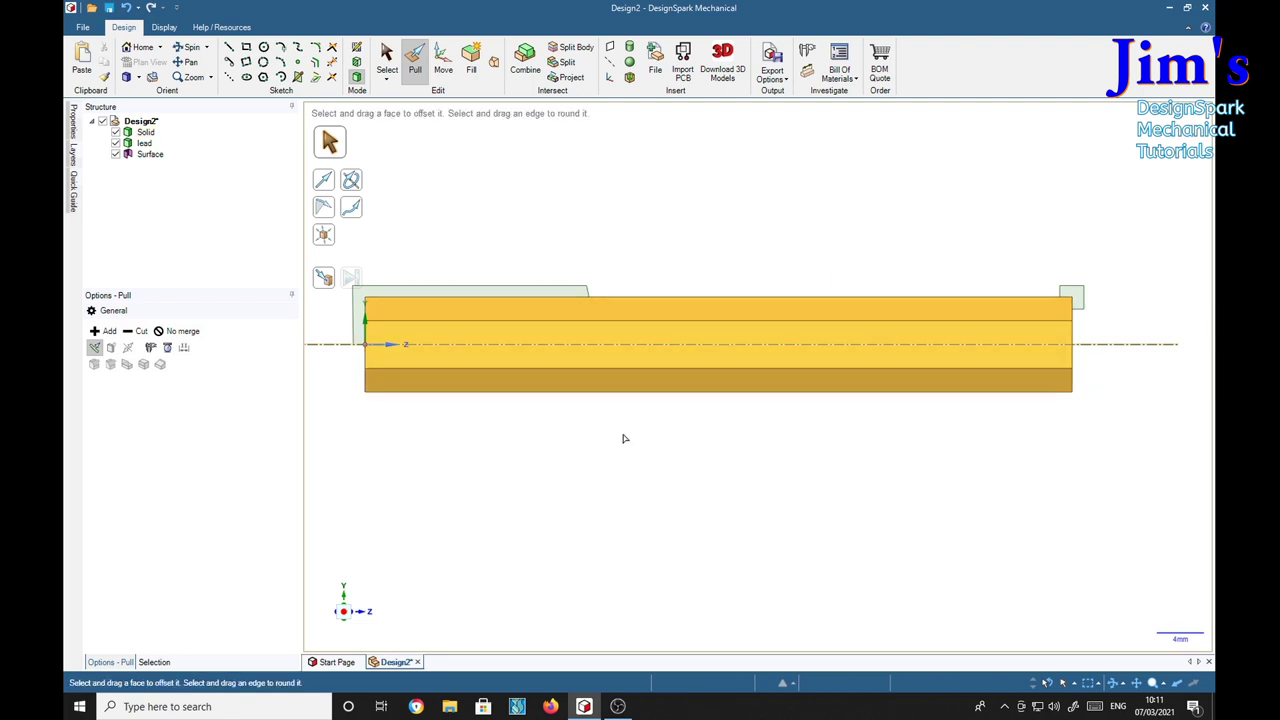
left_click(400, 341)
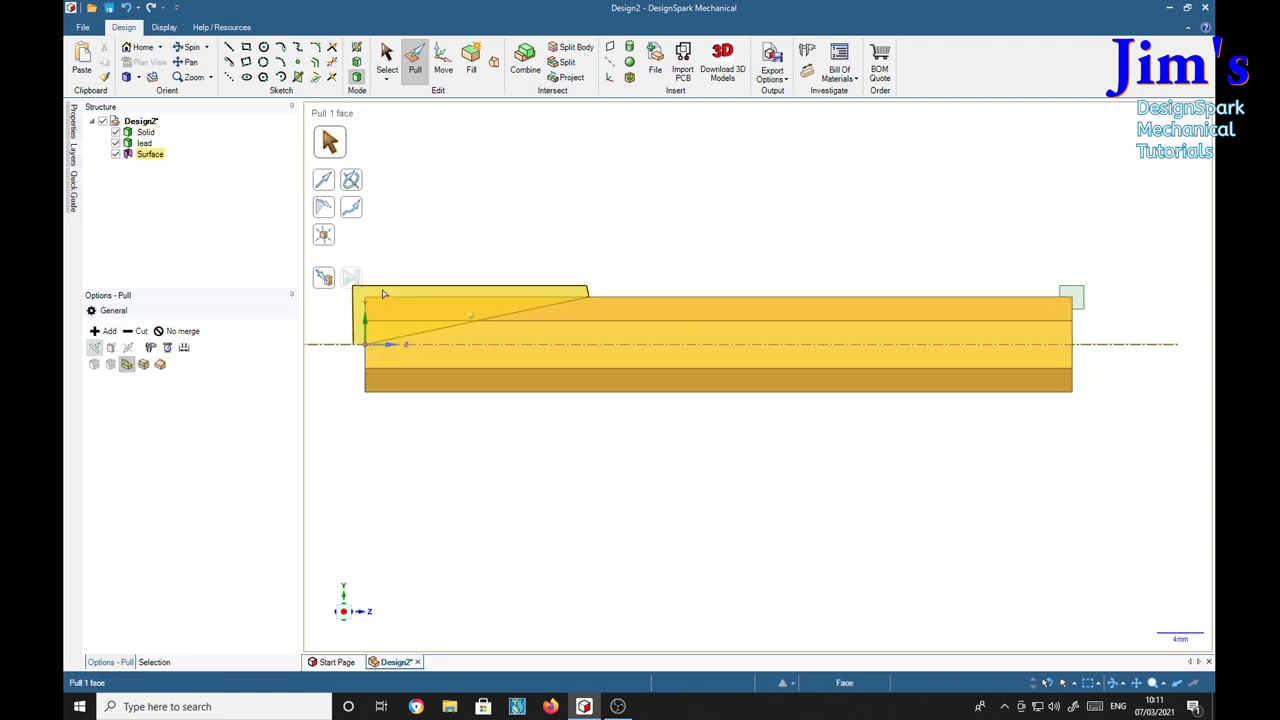
left_click(383, 296)
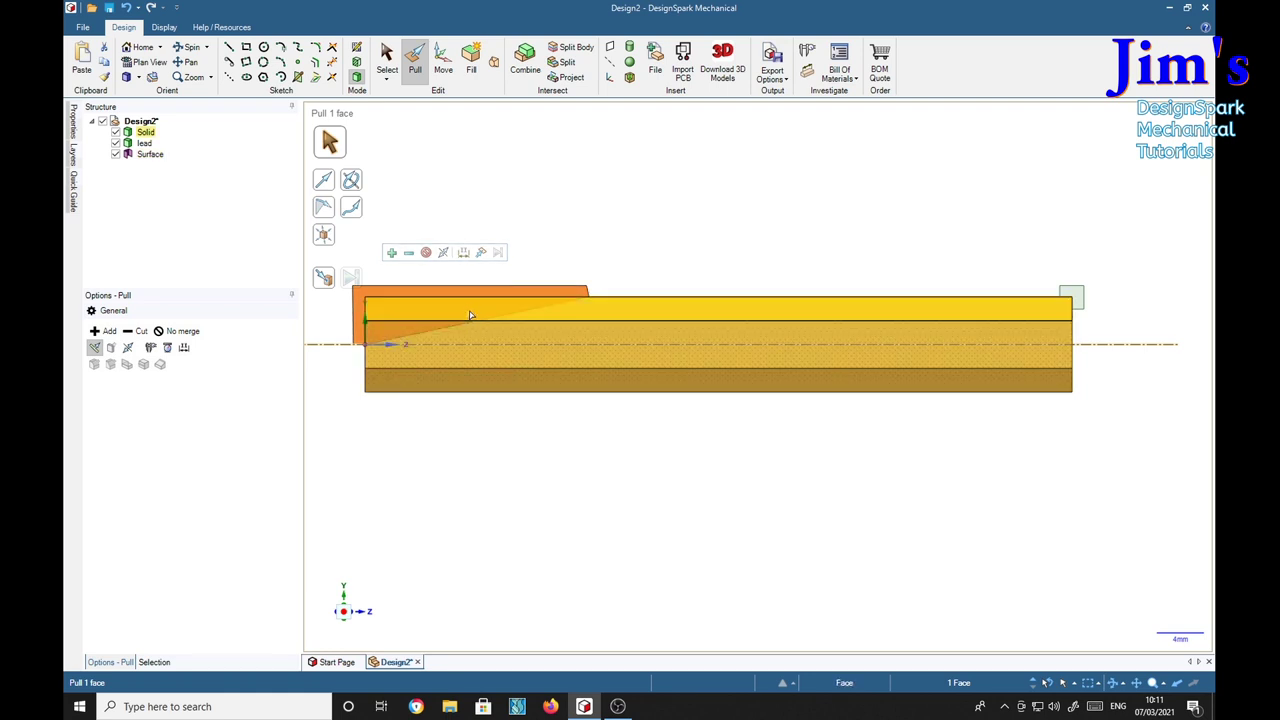
mouse_move(643, 257)
middle_mouse_down()
mouse_move(594, 252)
mouse_move(654, 263)
mouse_move(537, 262)
mouse_move(666, 263)
mouse_move(649, 262)
middle_mouse_up()
left_click_drag(650, 297, 1133, 305, "ctrl")
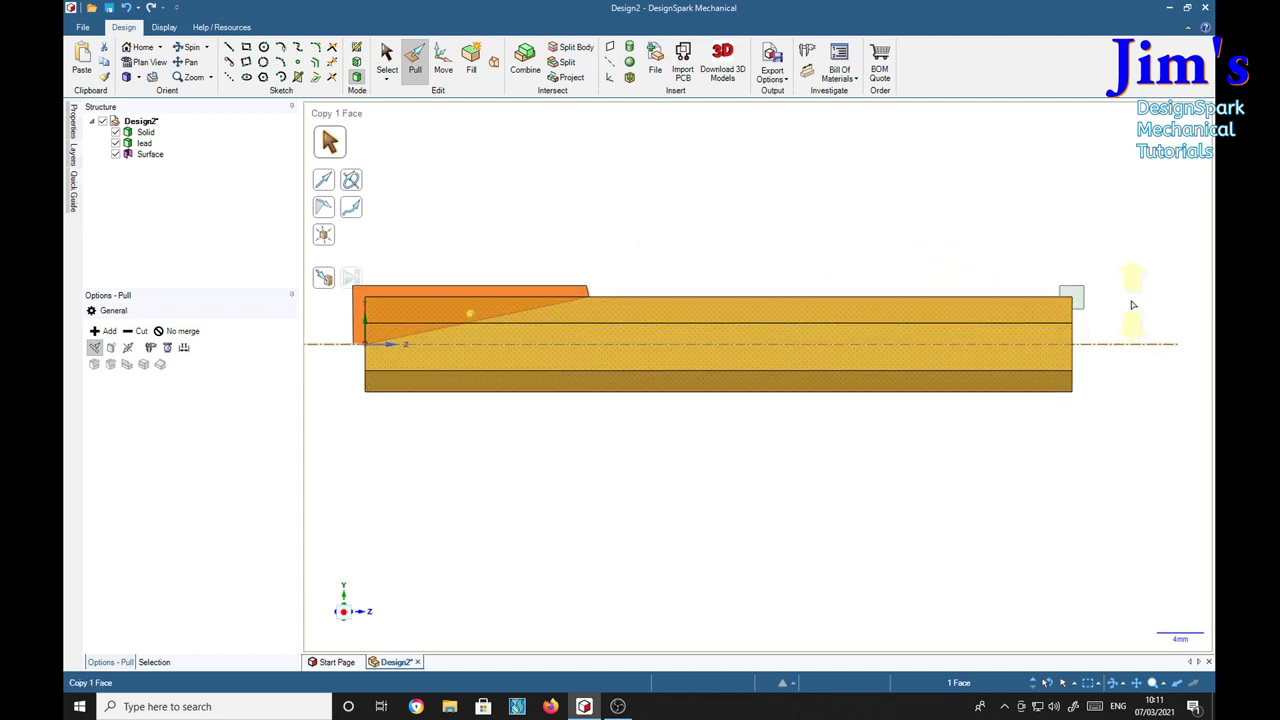
left_click(1076, 297, "ctrl")
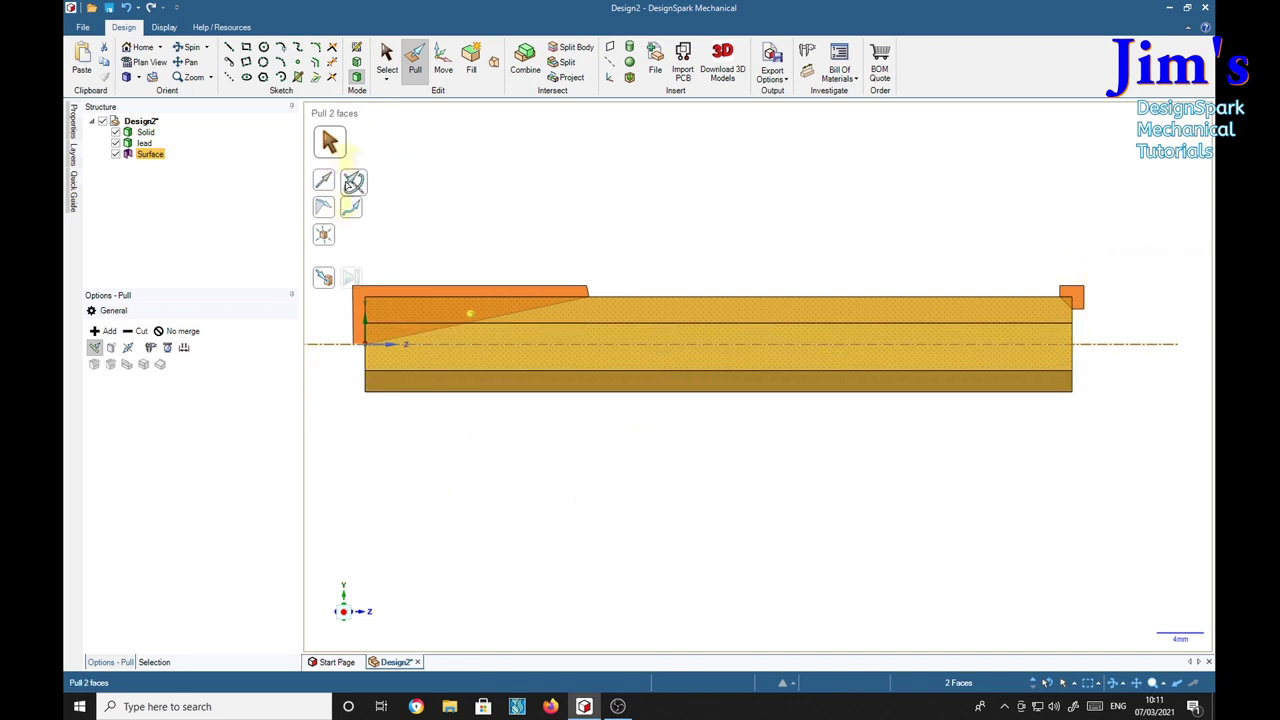
Step: Revolve the selected profiles fully around the centre axis as a cut to sharpen the pencil
left_click(353, 181)
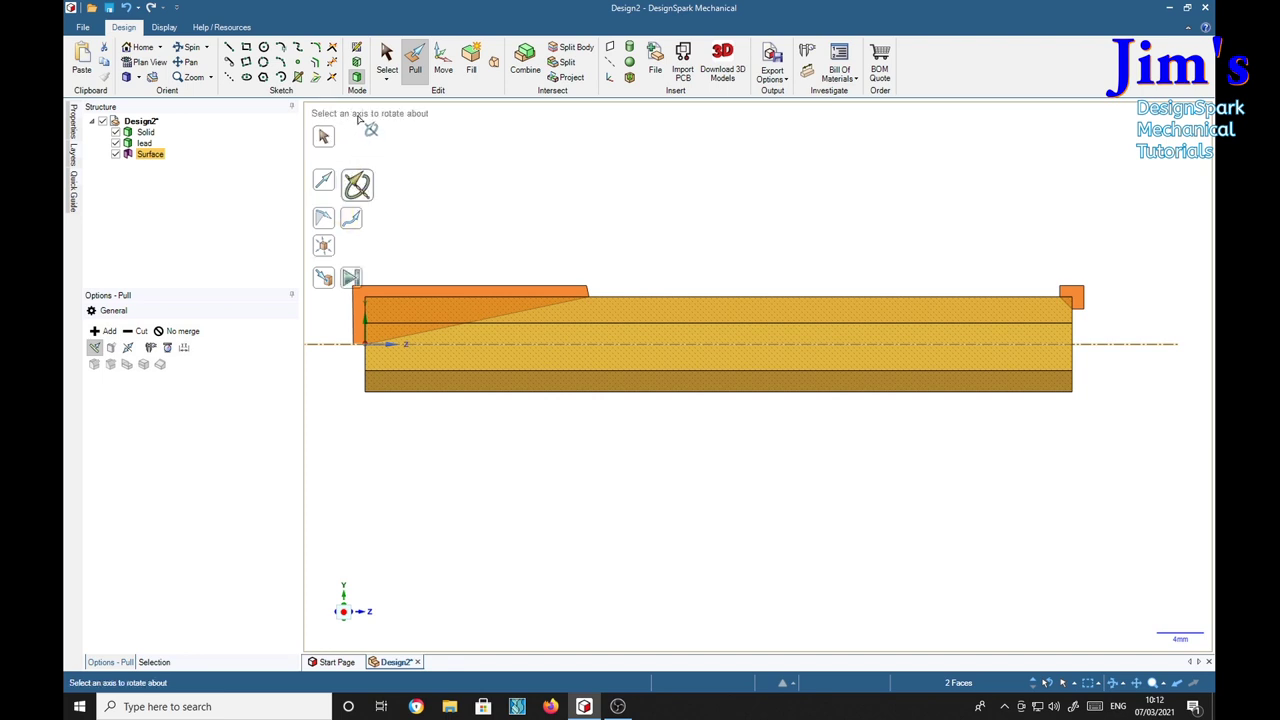
left_click(1117, 345)
left_click(1117, 345)
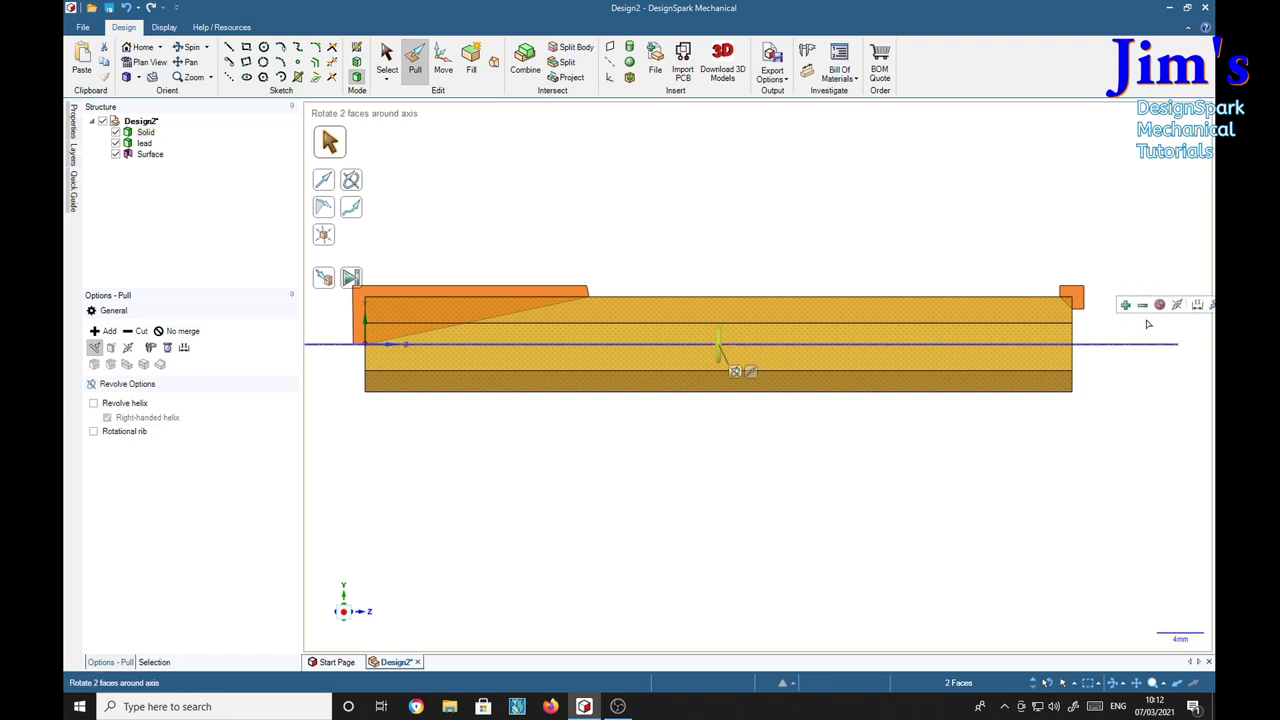
left_click(1146, 308)
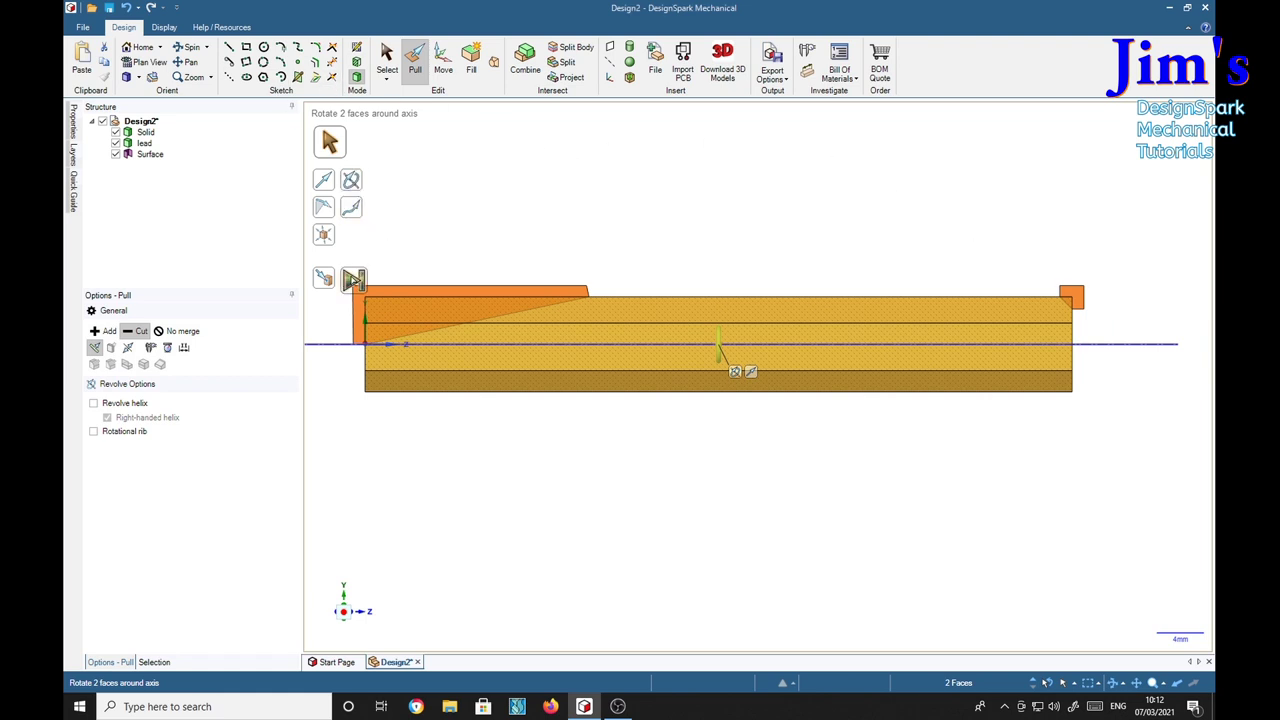
left_click(360, 277)
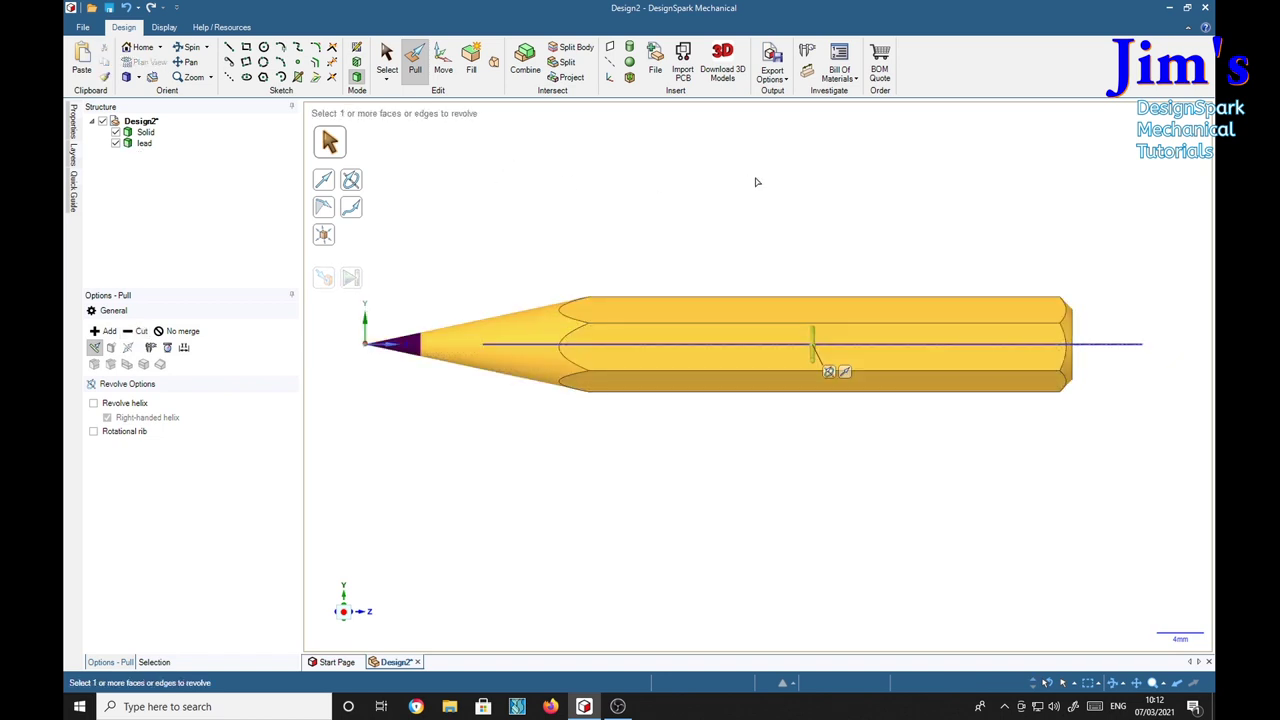
Step: Orbit the pencil to inspect its body face, conical tip face and back-end face
mouse_move(754, 179)
middle_mouse_down()
mouse_move(720, 223)
mouse_move(609, 223)
mouse_move(631, 257)
mouse_move(663, 197)
mouse_move(808, 191)
mouse_move(803, 249)
mouse_move(770, 162)
middle_mouse_up()
mouse_move(609, 206)
middle_mouse_down()
mouse_move(580, 191)
mouse_move(594, 200)
middle_mouse_up()
left_click(753, 347)
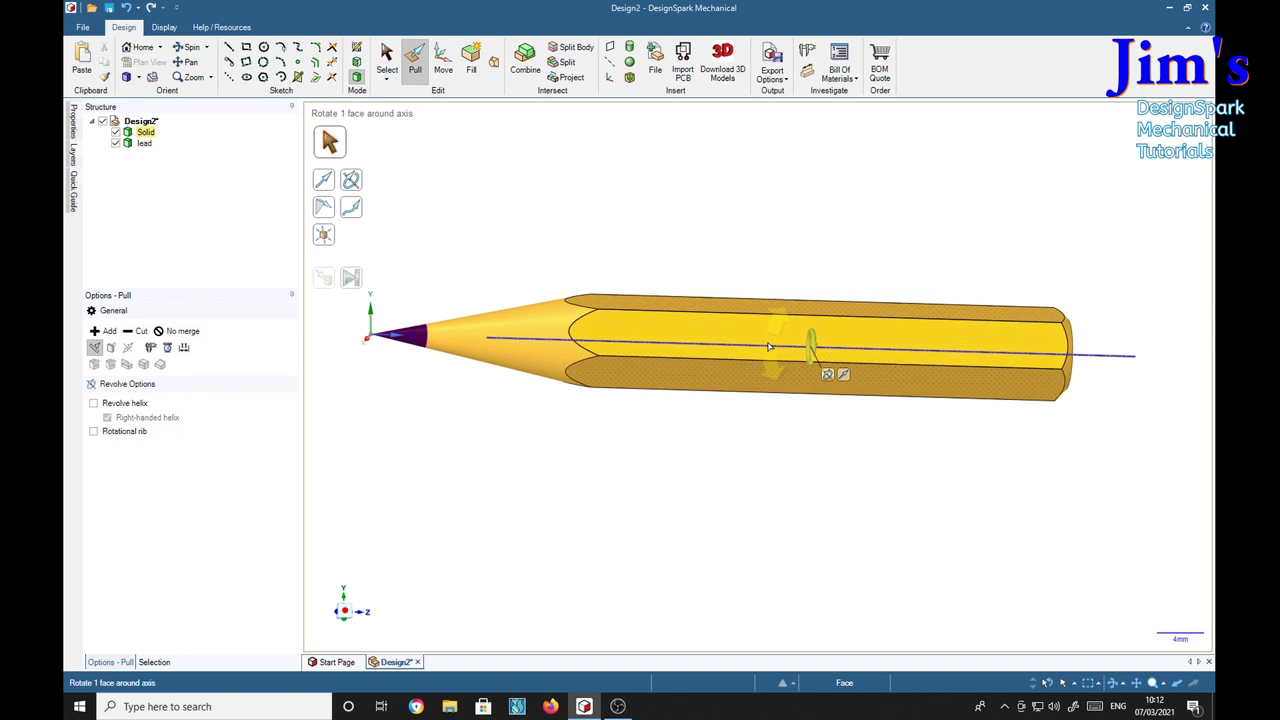
left_click(509, 251)
left_click(506, 320)
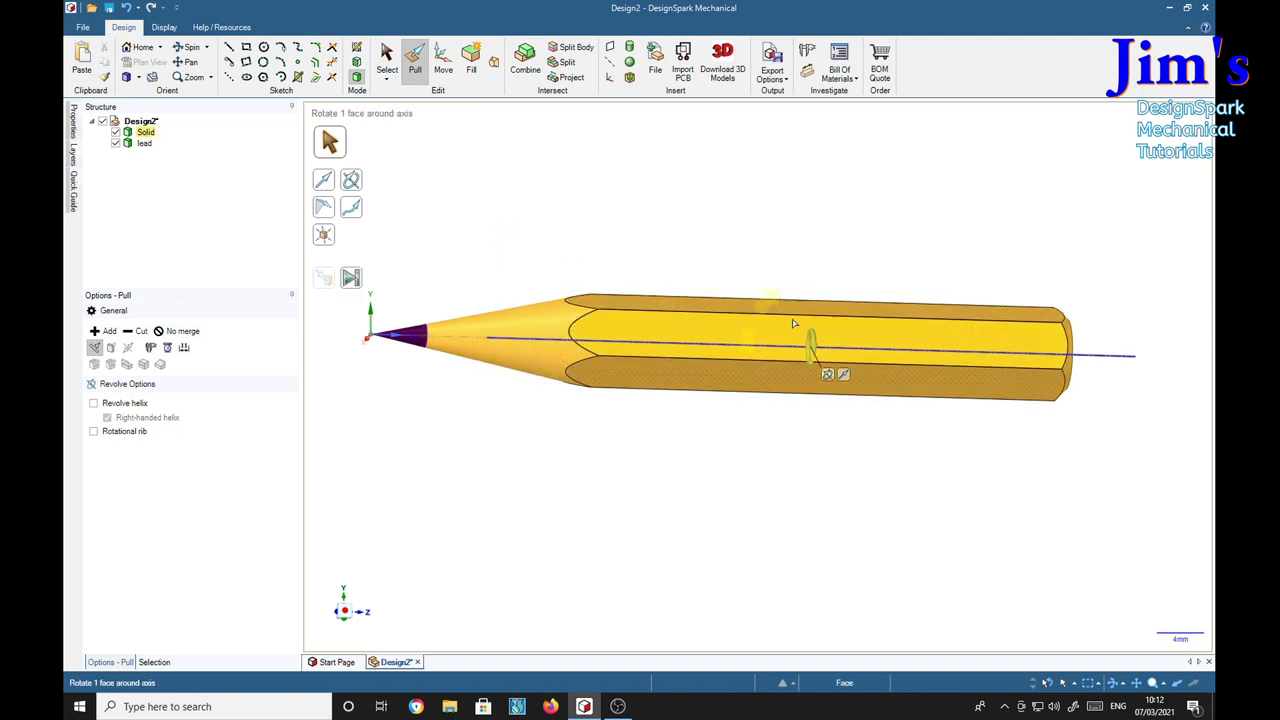
left_click(1066, 238)
mouse_move(1066, 238)
middle_mouse_down()
mouse_move(943, 243)
mouse_move(944, 256)
middle_mouse_up()
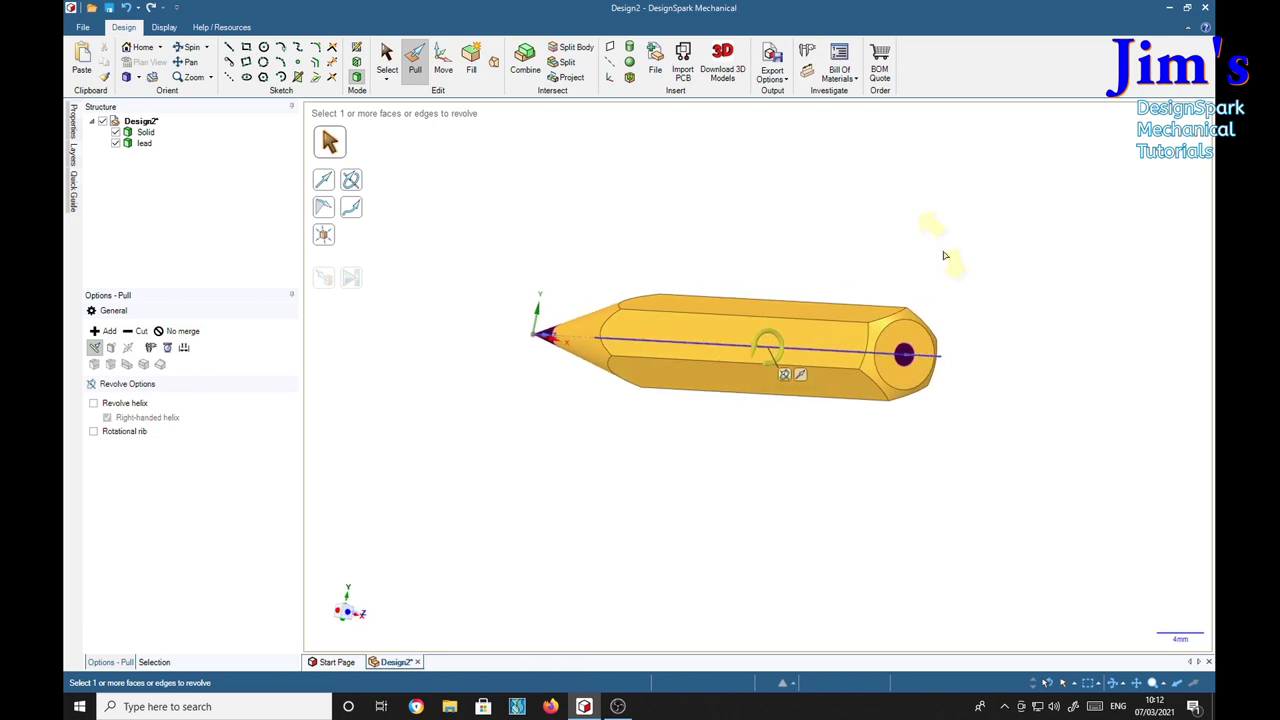
left_click(906, 342)
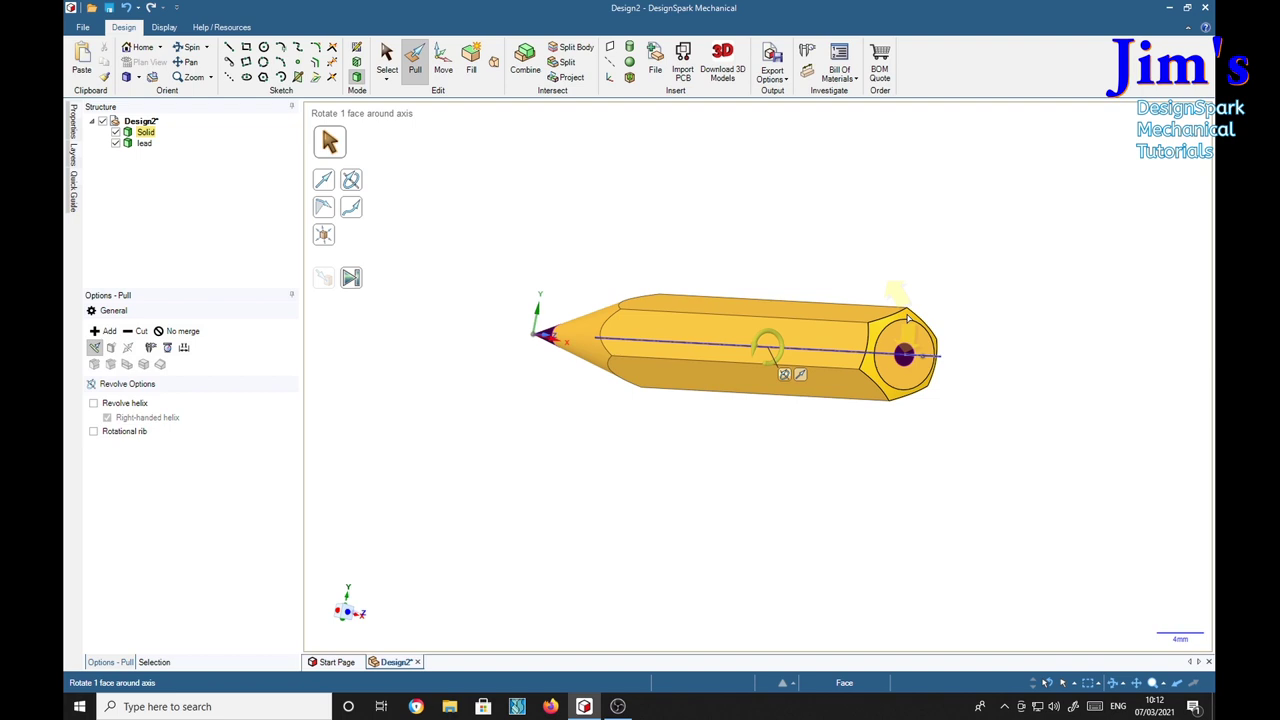
left_click(957, 299)
mouse_move(948, 223)
middle_mouse_down()
mouse_move(992, 240)
mouse_move(991, 226)
mouse_move(891, 209)
mouse_move(957, 231)
mouse_move(911, 209)
mouse_move(922, 211)
middle_mouse_up()
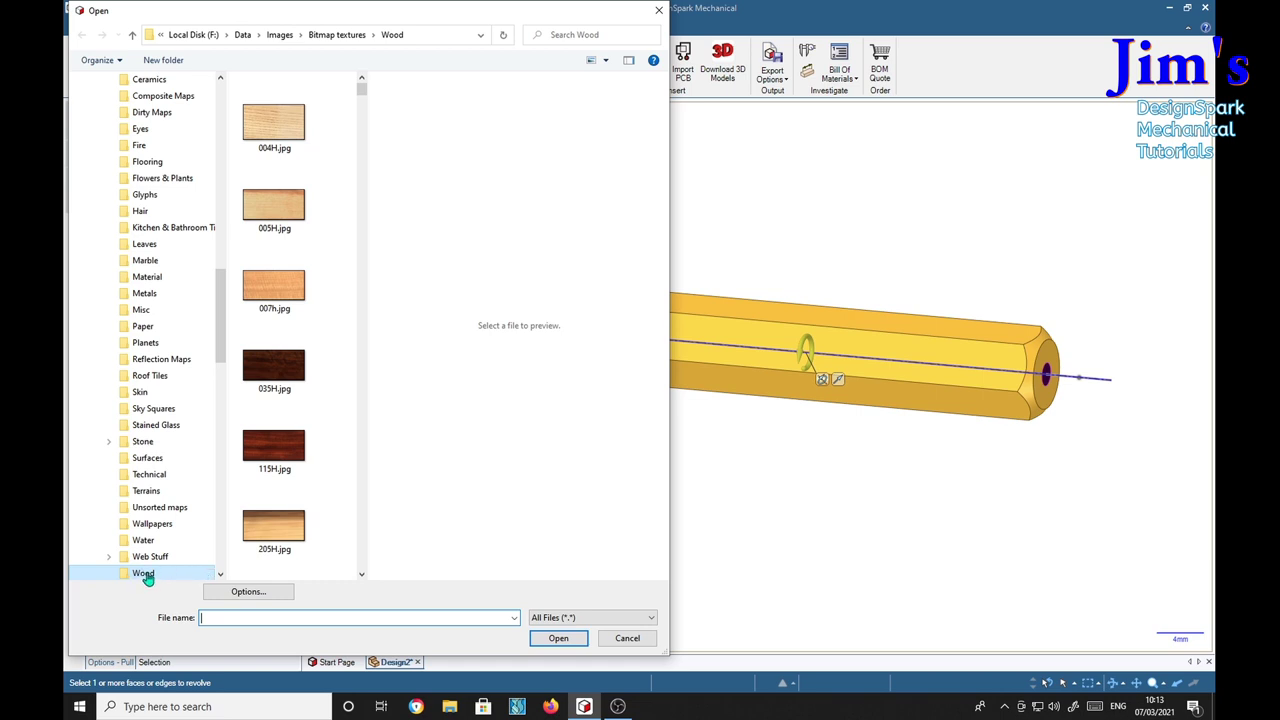
Step: Load the L-hmahgany.jpg wood texture from the Wood folder into the design
scroll(362, 531, "down", 10)
scroll(362, 531, "down", 10)
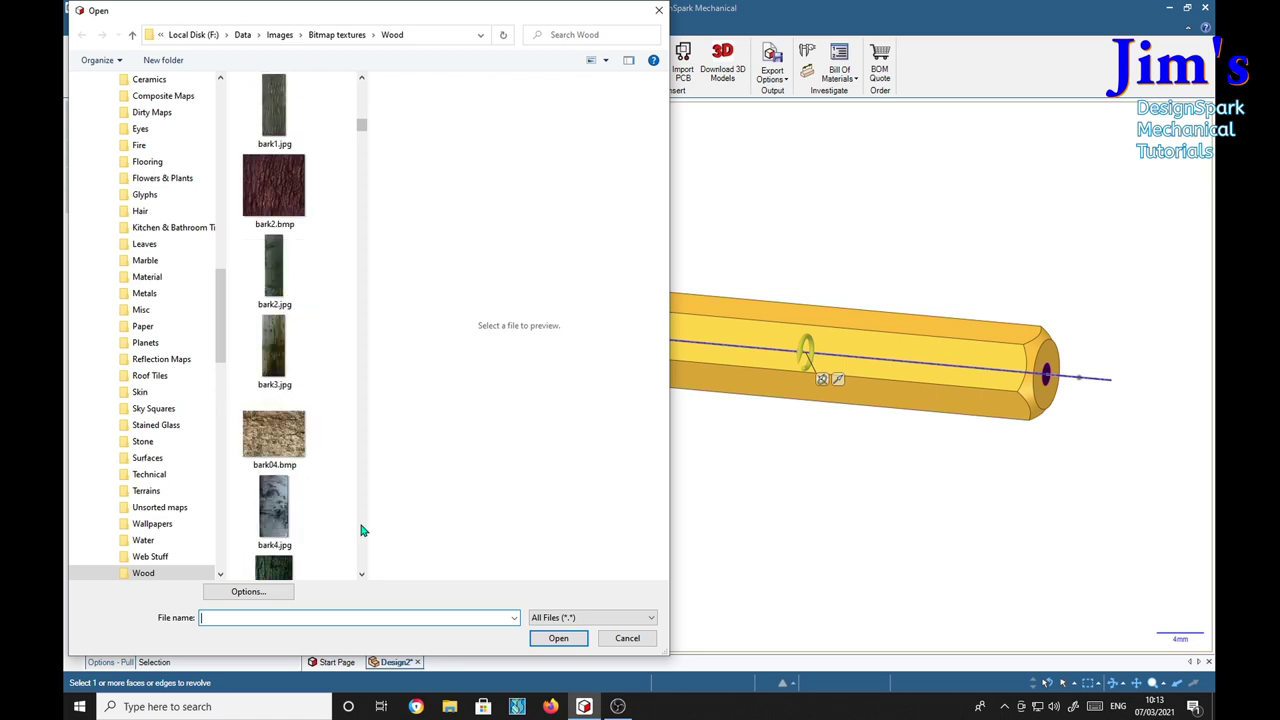
scroll(362, 531, "down", 5)
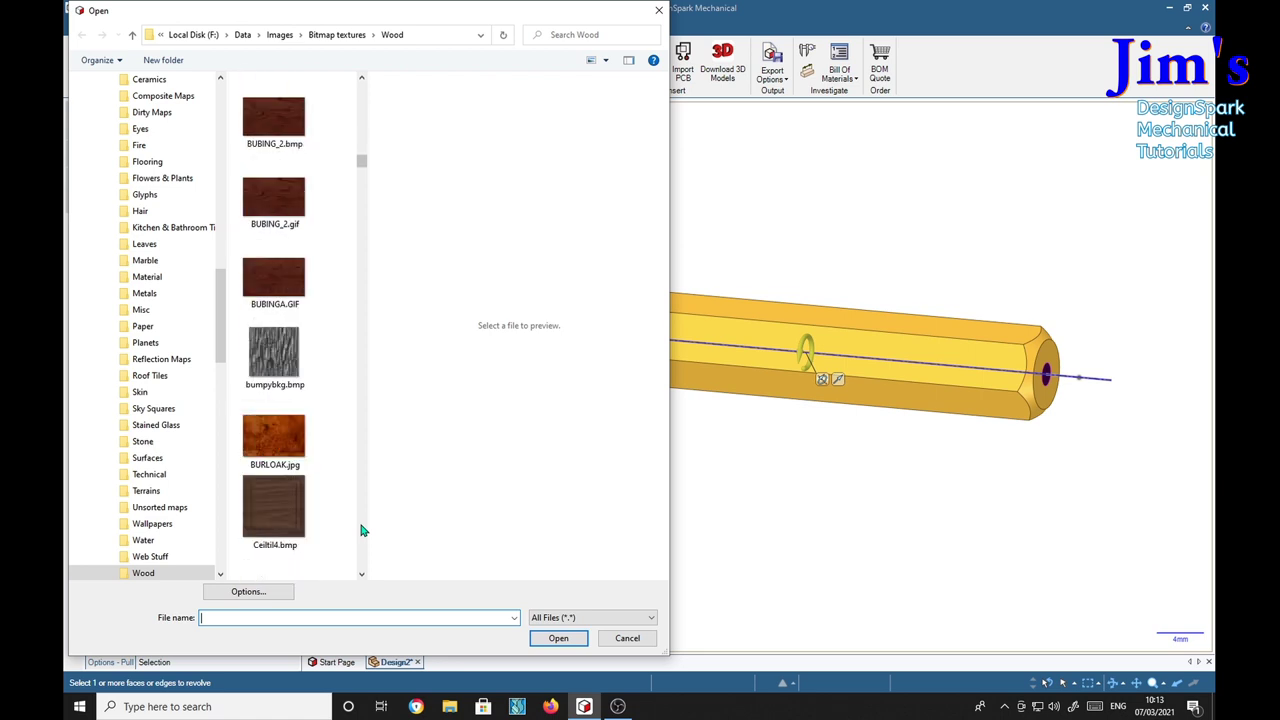
scroll(362, 531, "down", 10)
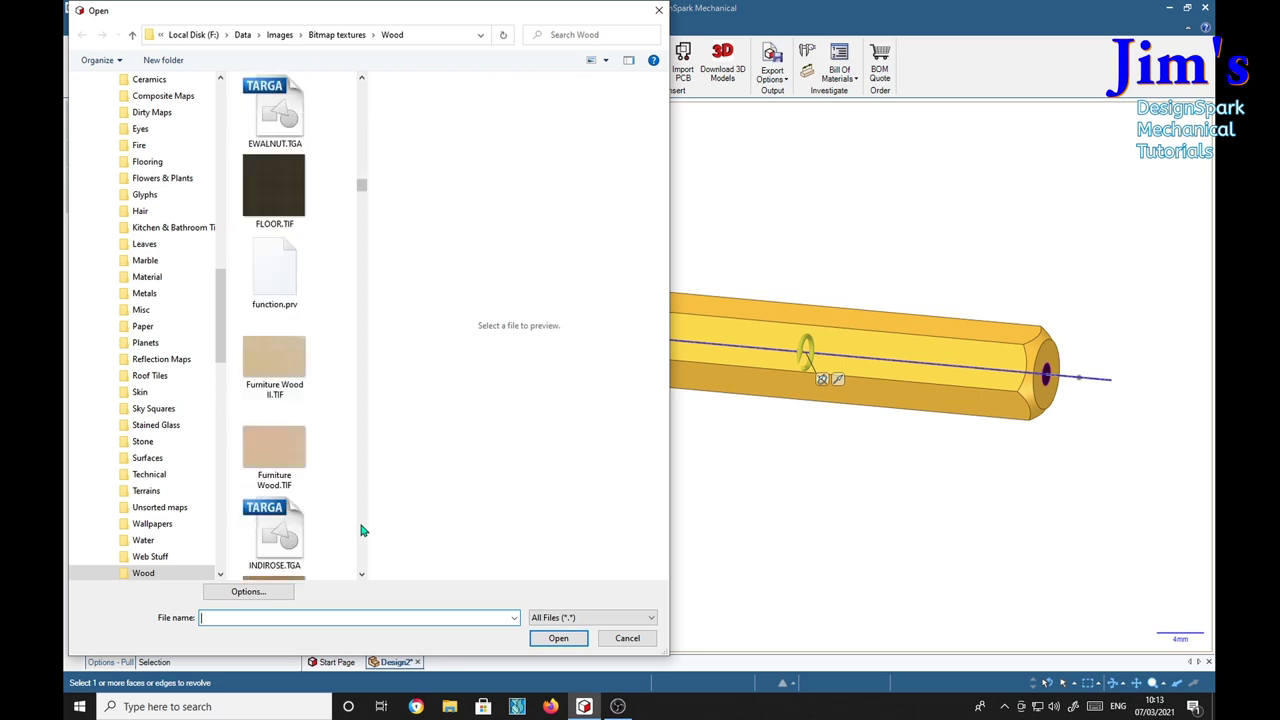
scroll(362, 531, "down", 5)
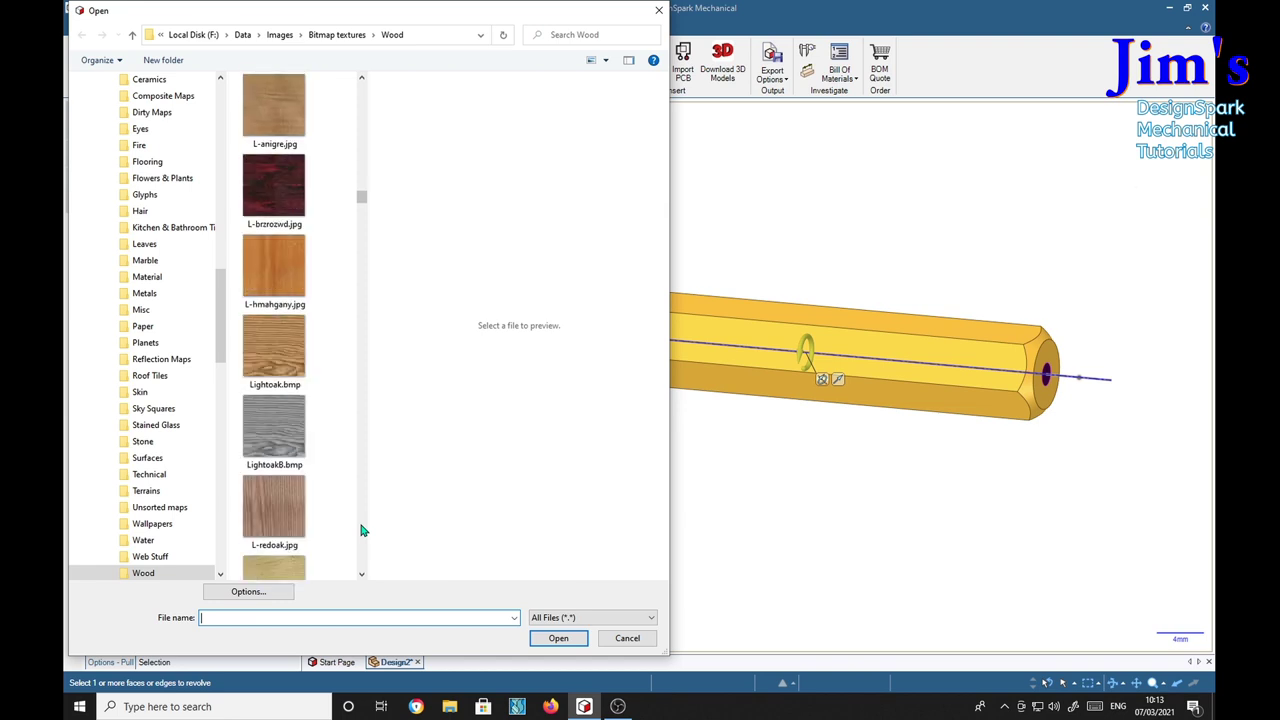
left_click(277, 267)
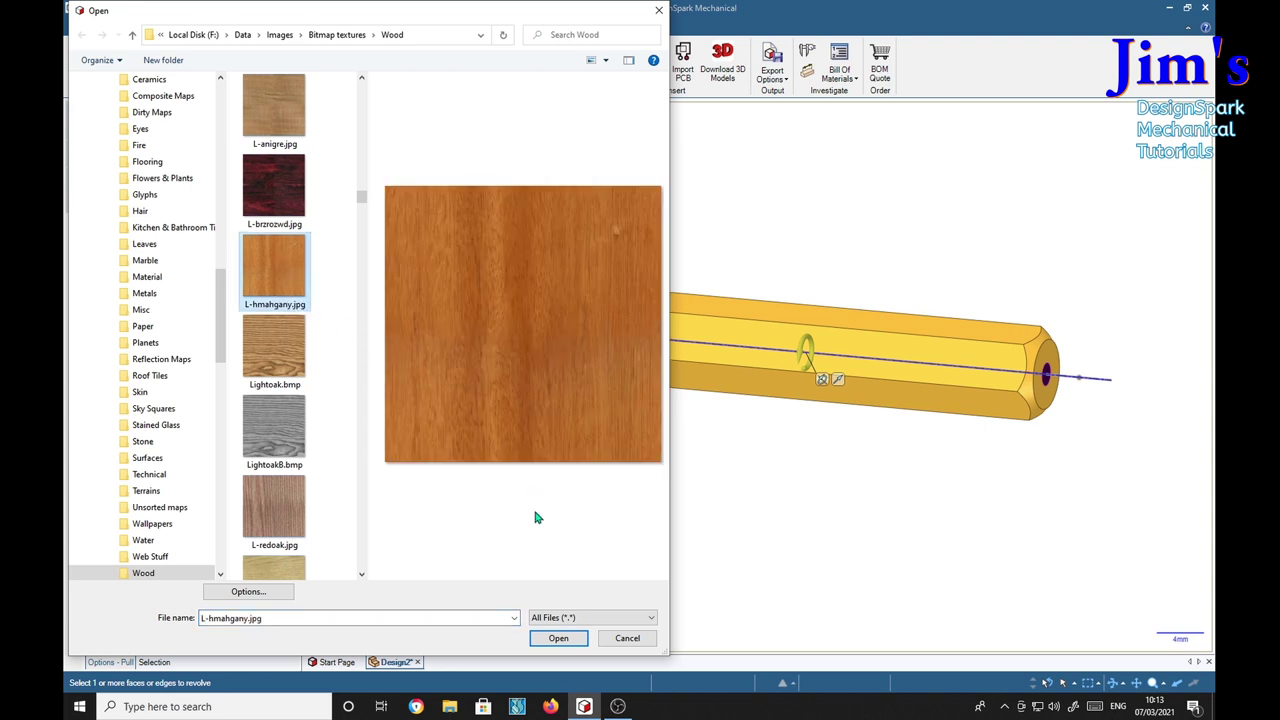
left_click(560, 638)
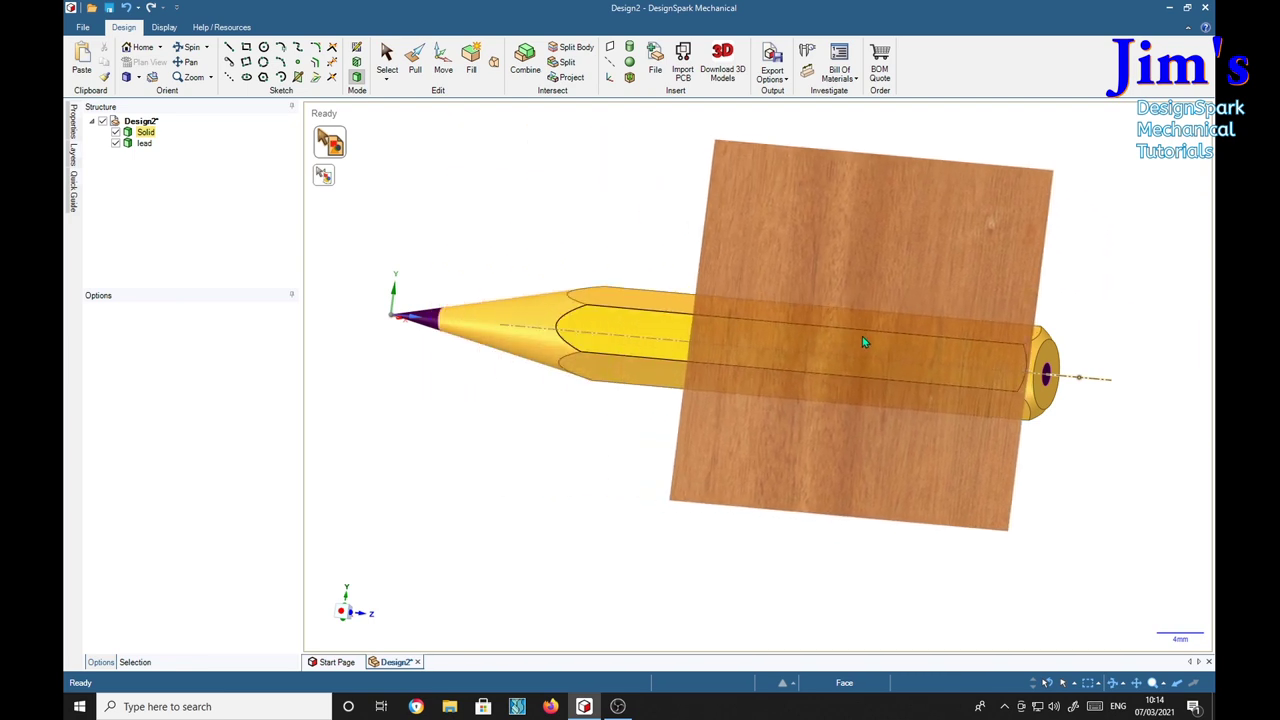
Step: Wrap the mahogany image around the pencil's conical tip, then orbit to check it
left_click(319, 178)
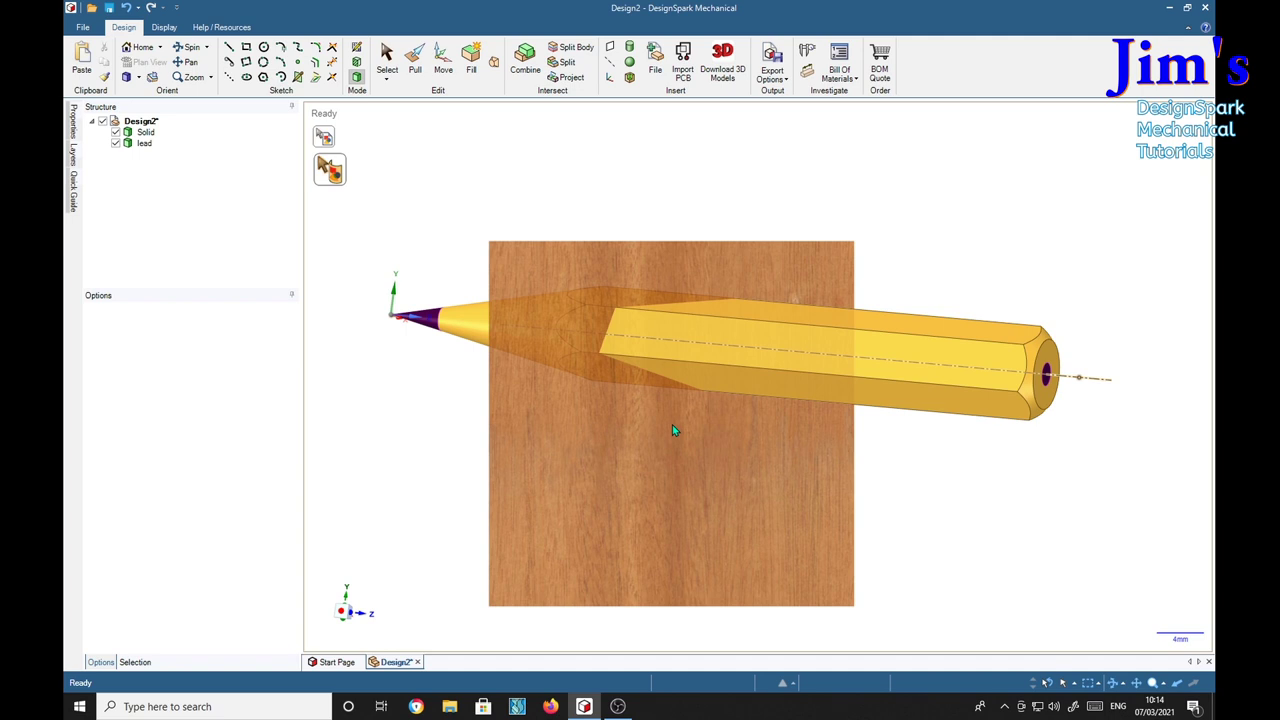
left_click(560, 362)
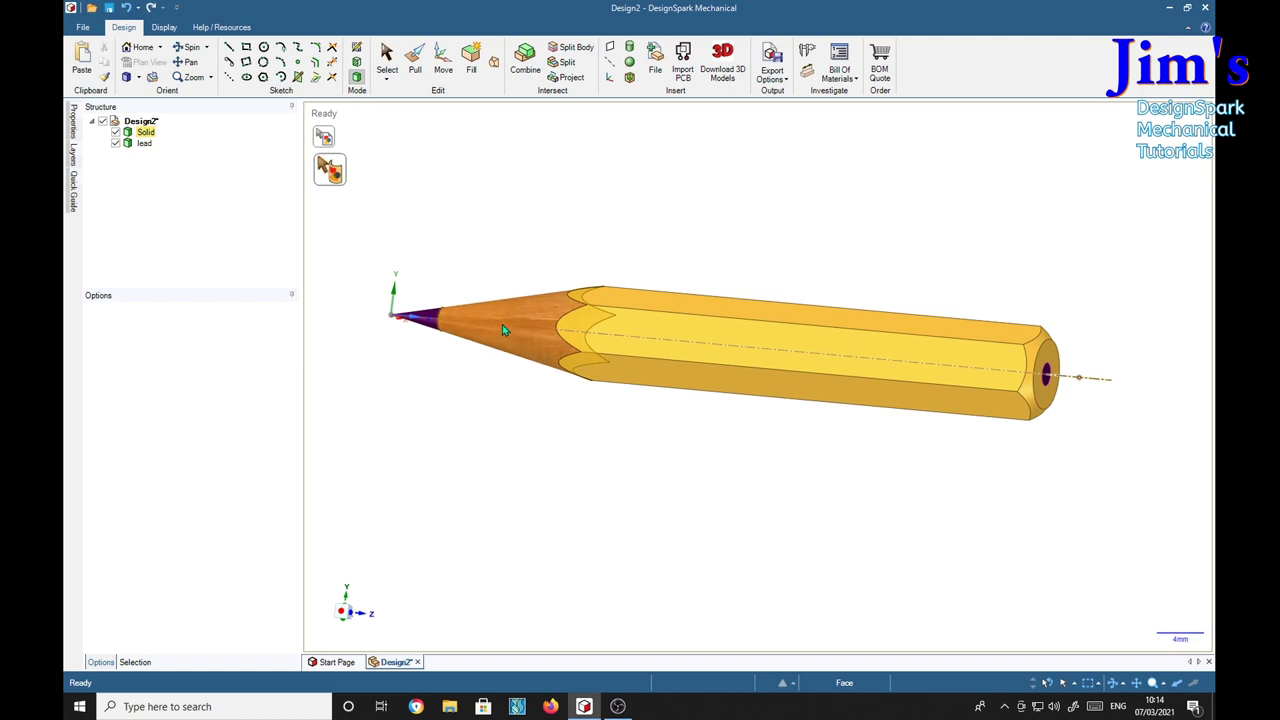
key("p")
mouse_move(700, 214)
middle_mouse_down()
mouse_move(680, 332)
mouse_move(591, 403)
mouse_move(537, 320)
mouse_move(712, 240)
mouse_move(721, 201)
middle_mouse_up()
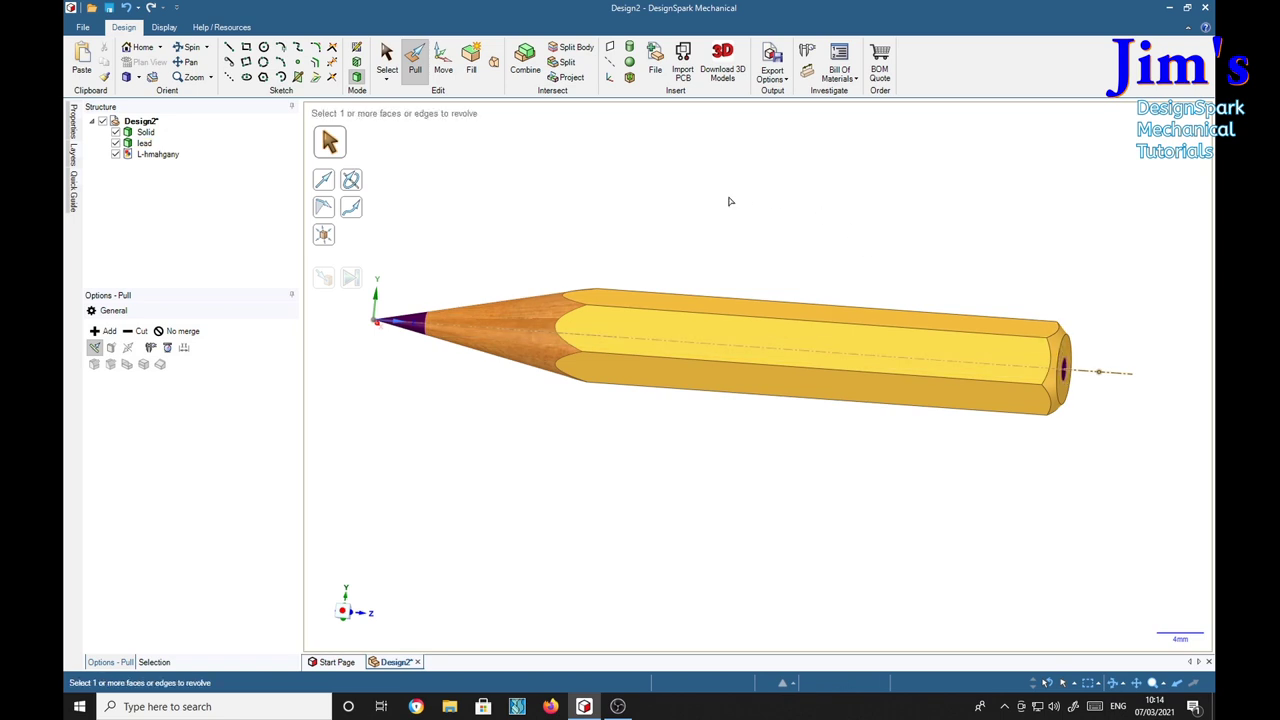
Step: Insert the L-hmahgany.jpg wood texture into the design again
left_click(655, 60)
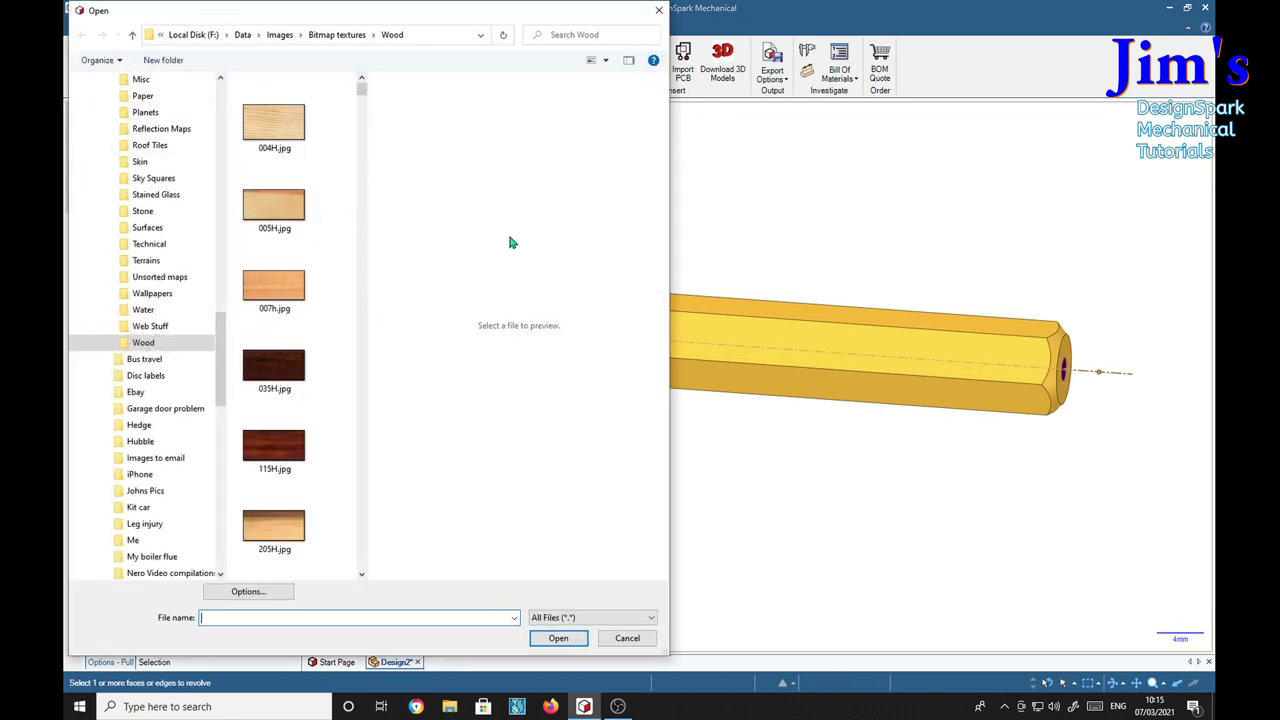
scroll(362, 535, "down", 10)
scroll(362, 535, "down", 5)
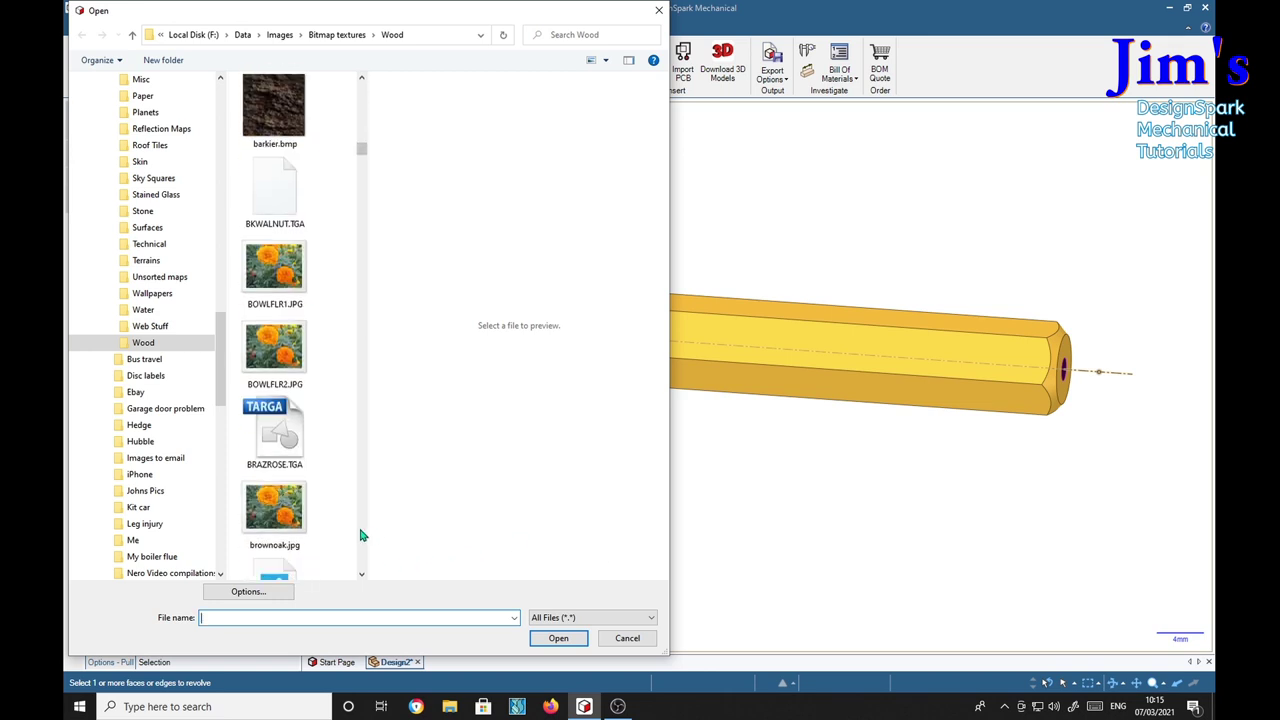
scroll(362, 535, "down", 5)
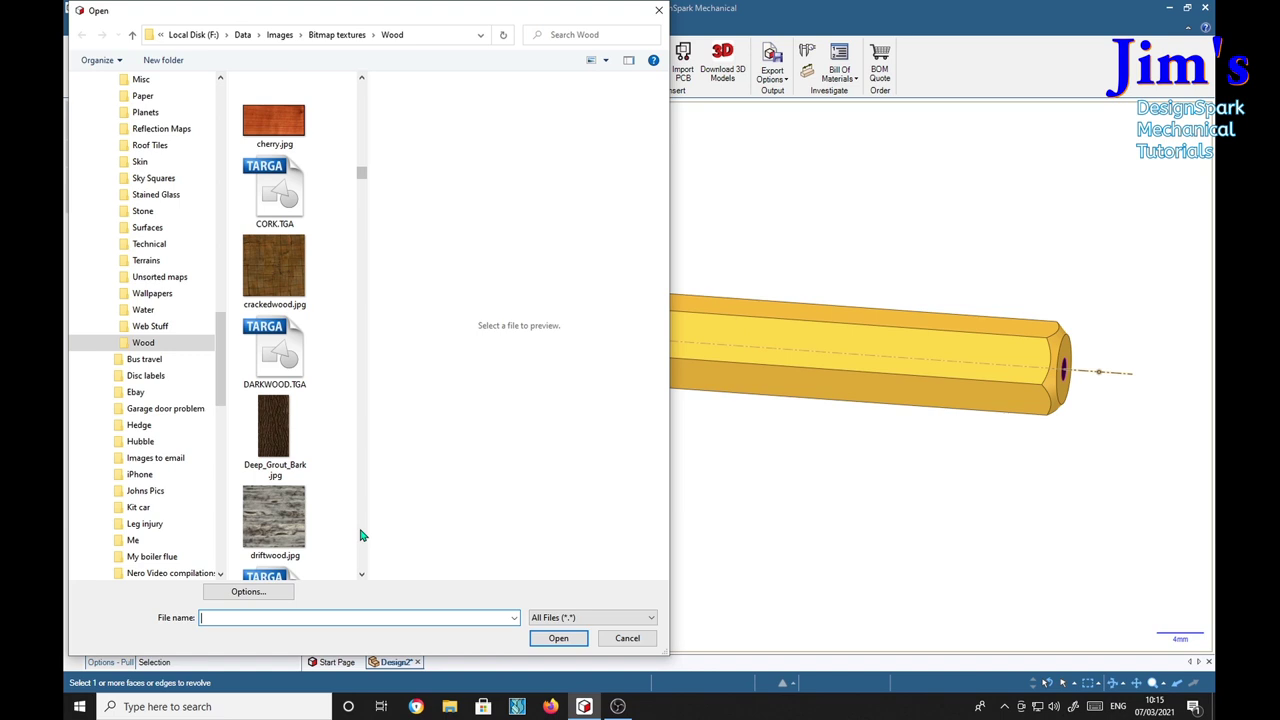
scroll(362, 535, "down", 8)
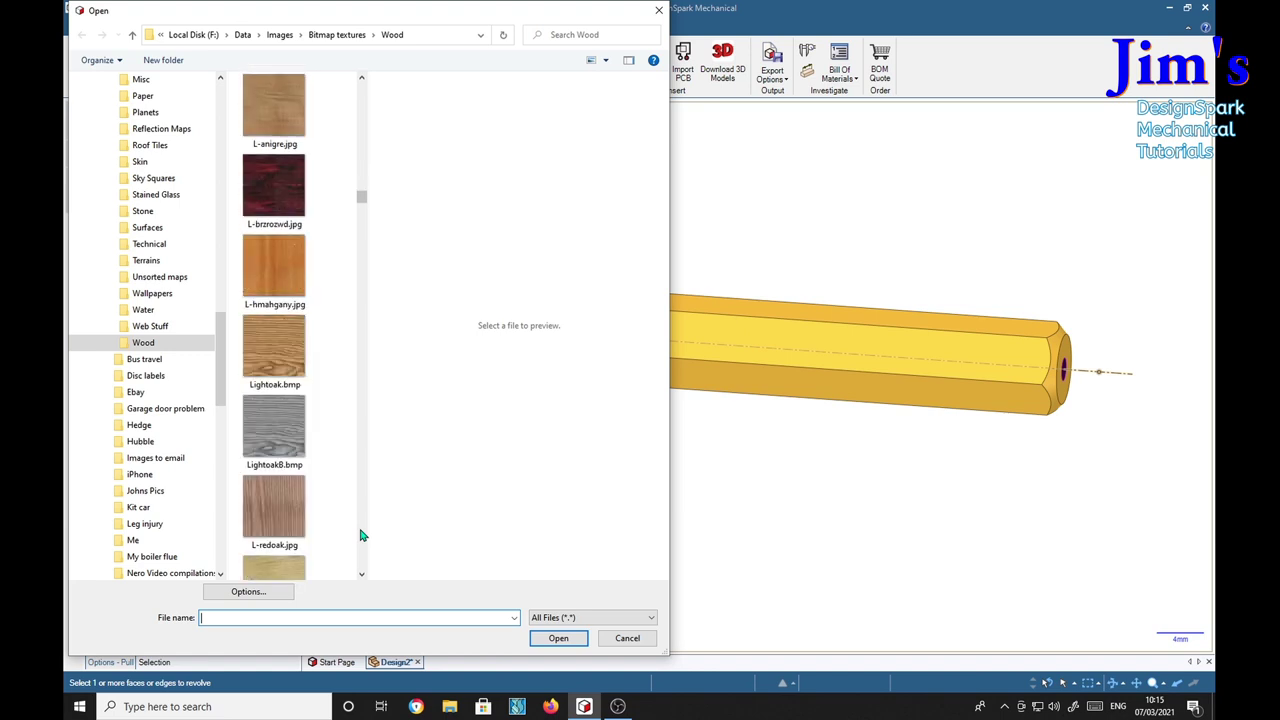
left_click(282, 268)
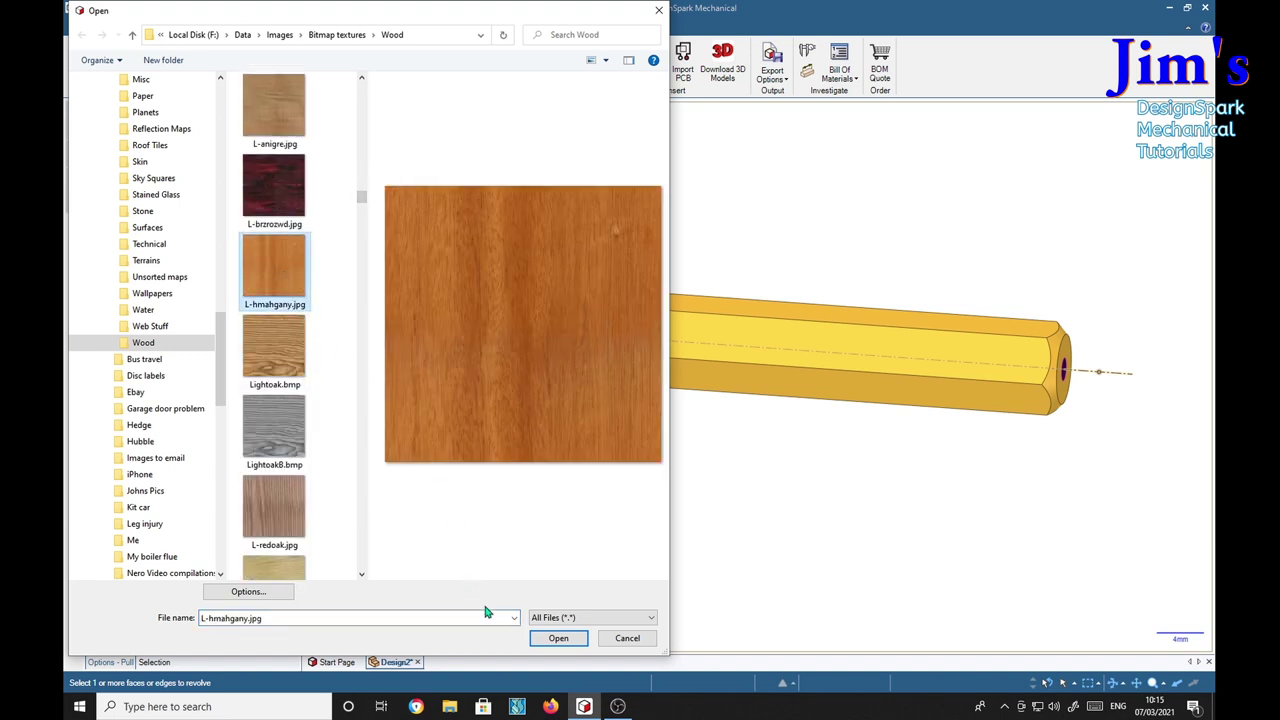
left_click(570, 639)
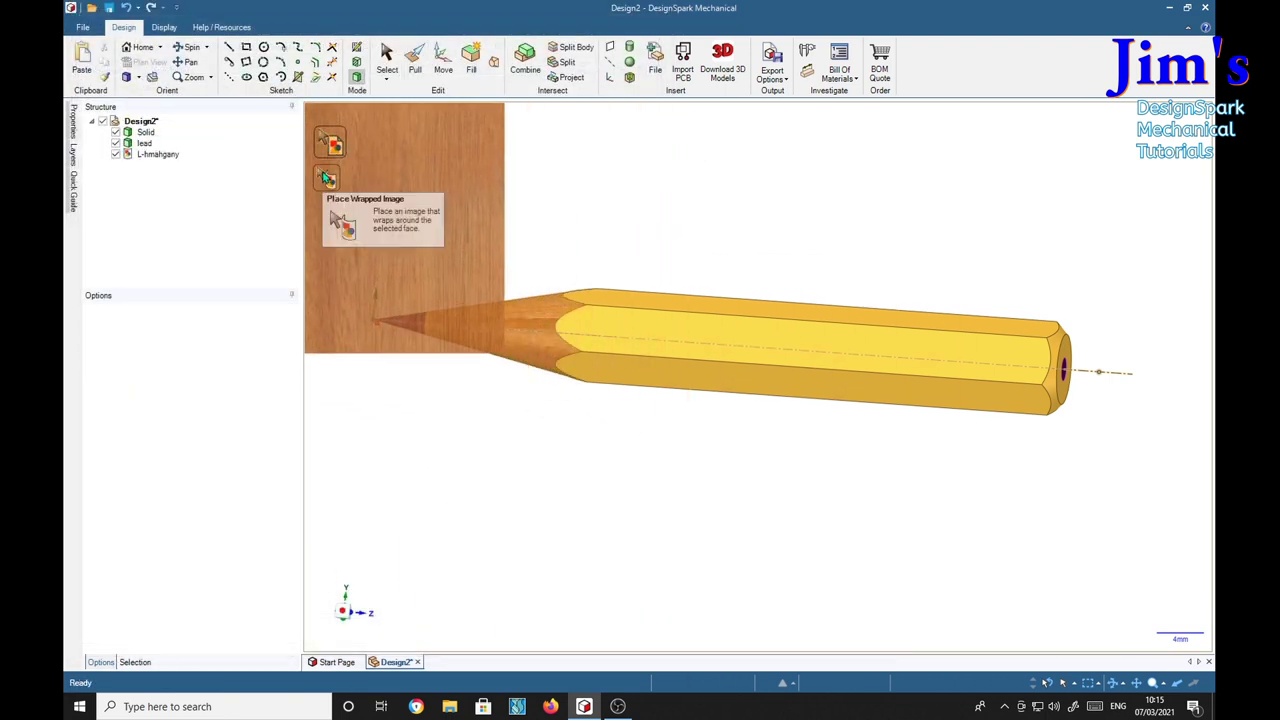
Step: Wrap the mahogany image onto the pencil's end and orbit to face that end
left_click(327, 177)
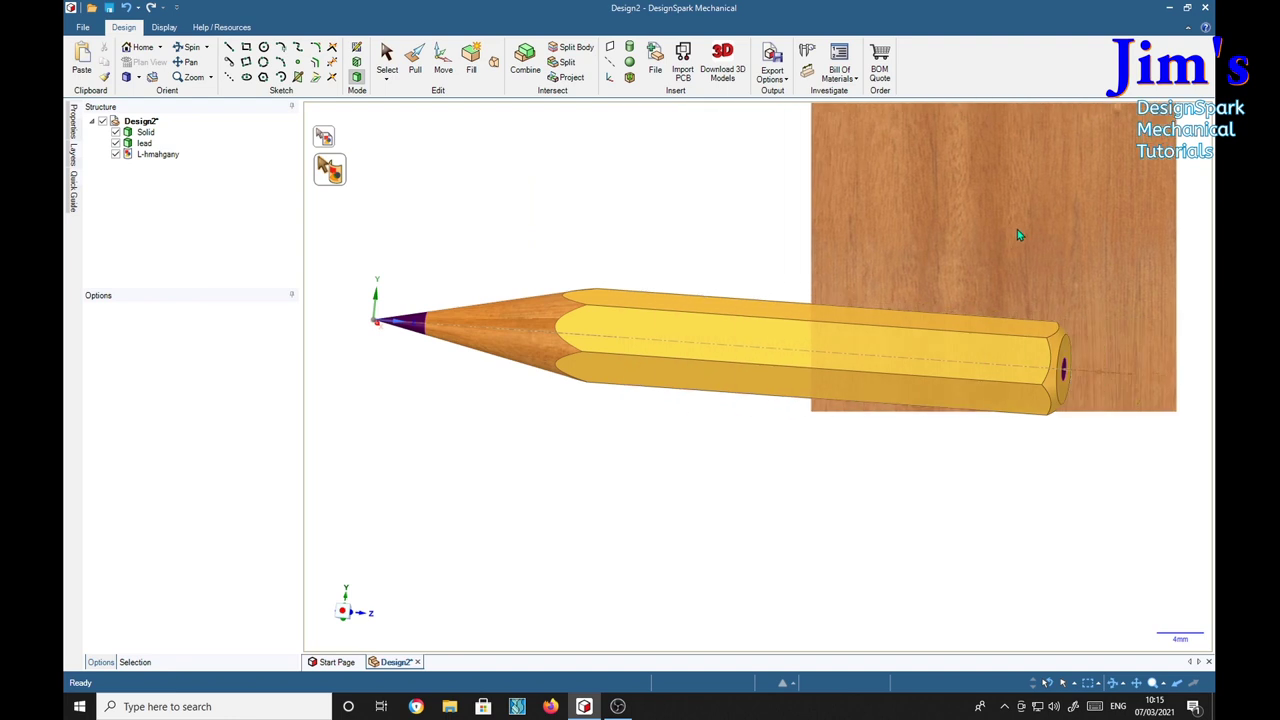
left_click(1050, 380)
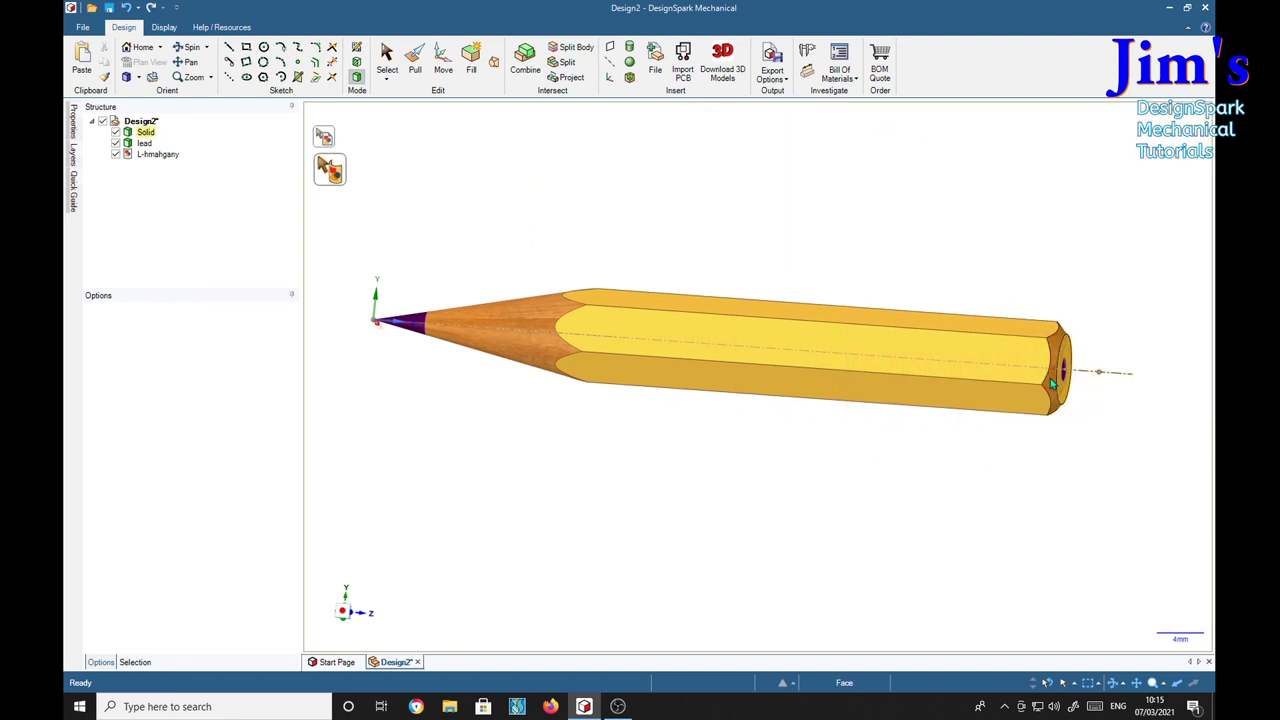
key("p")
mouse_move(1106, 263)
middle_mouse_down()
mouse_move(1001, 273)
mouse_move(969, 300)
mouse_move(966, 277)
middle_mouse_up()
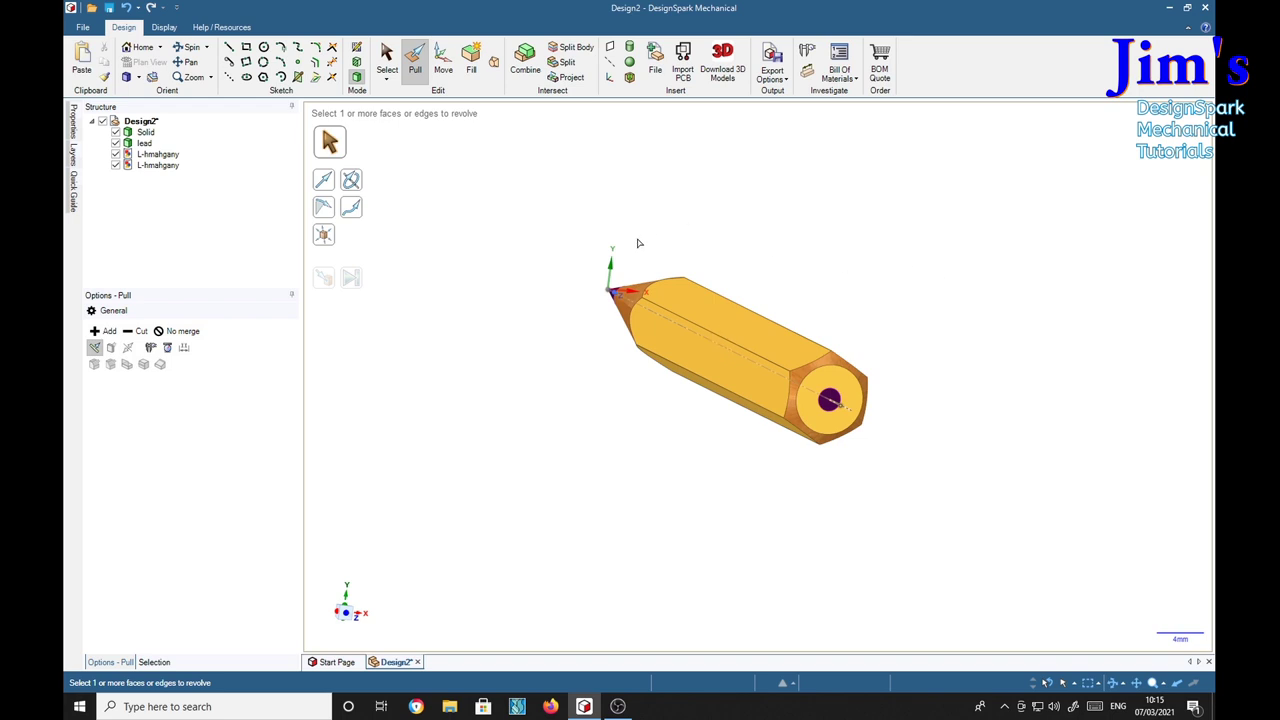
Step: Insert L-hmahgany.jpg once more and wrap it onto the flat end face around the lead
left_click(655, 62)
scroll(366, 519, "down", 10)
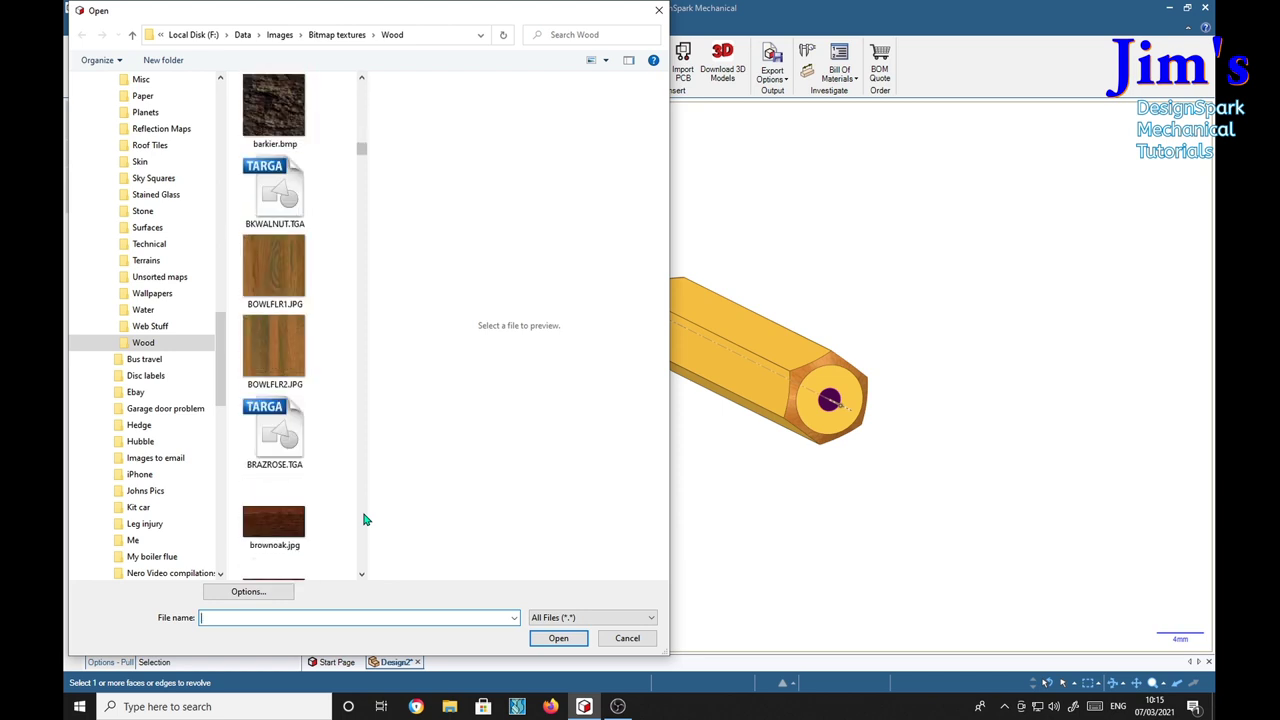
scroll(366, 519, "down", 5)
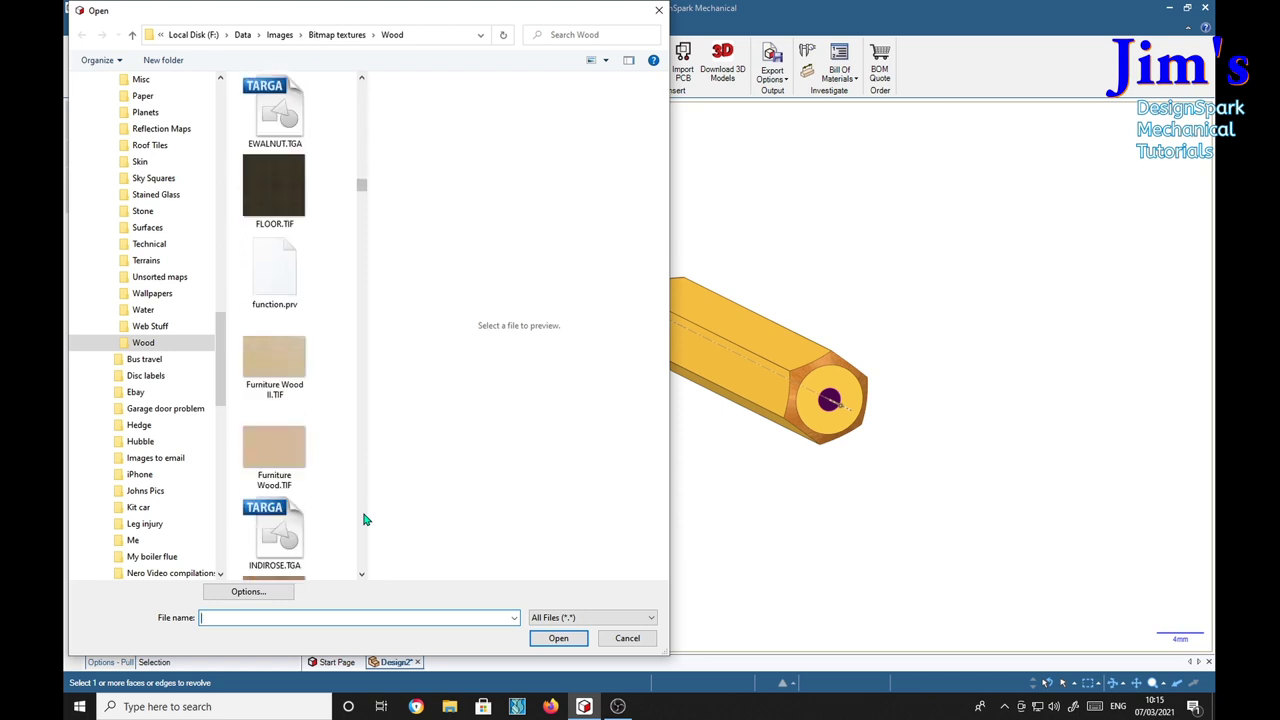
scroll(366, 519, "down", 5)
left_click(285, 280)
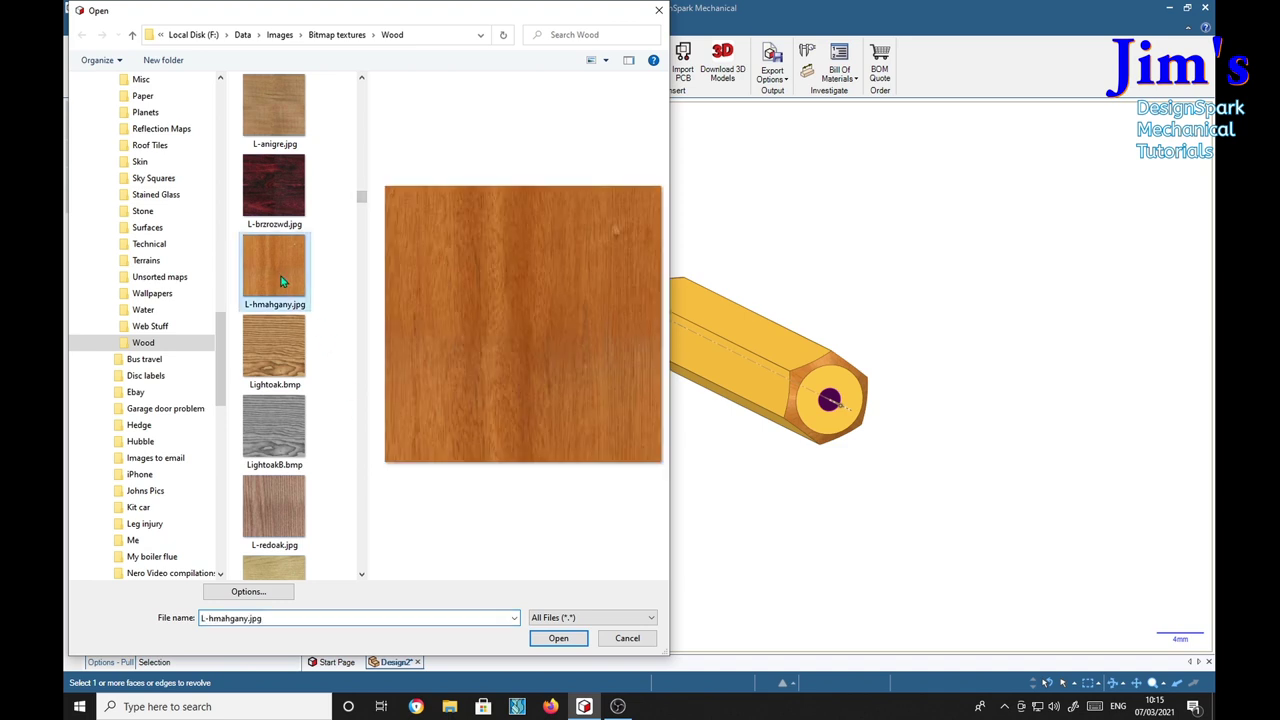
left_click(551, 639)
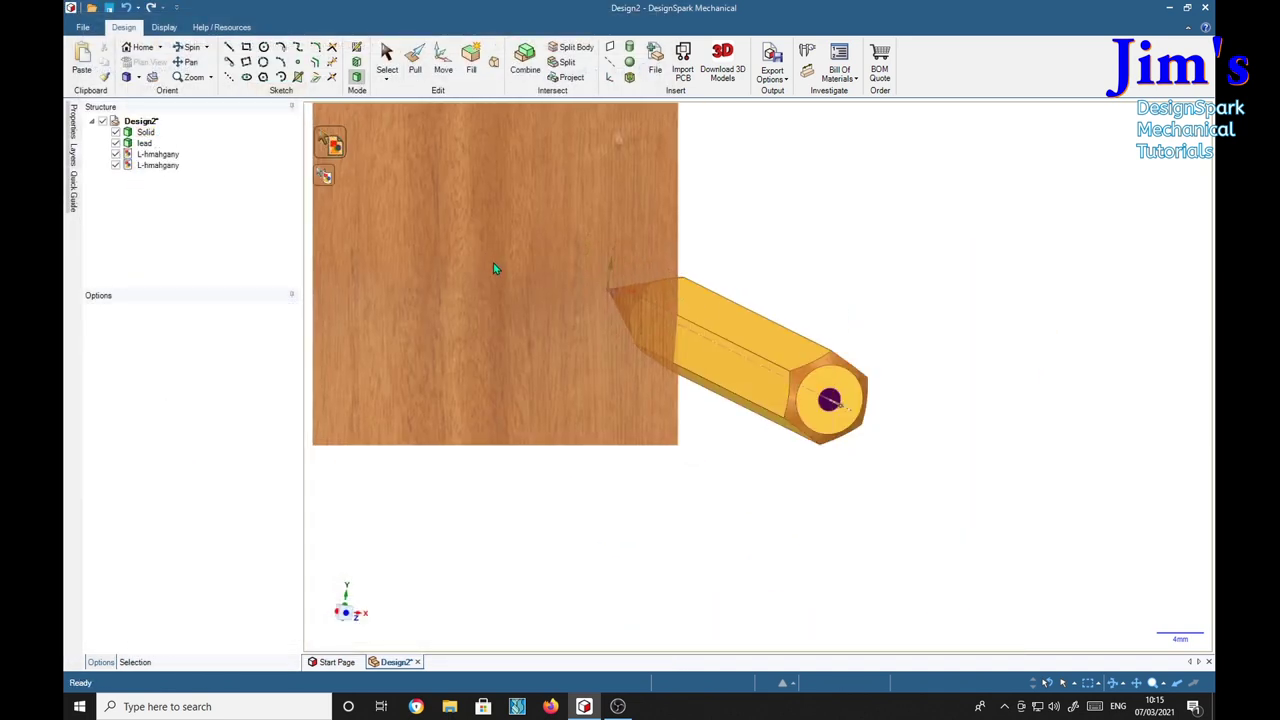
left_click(830, 423)
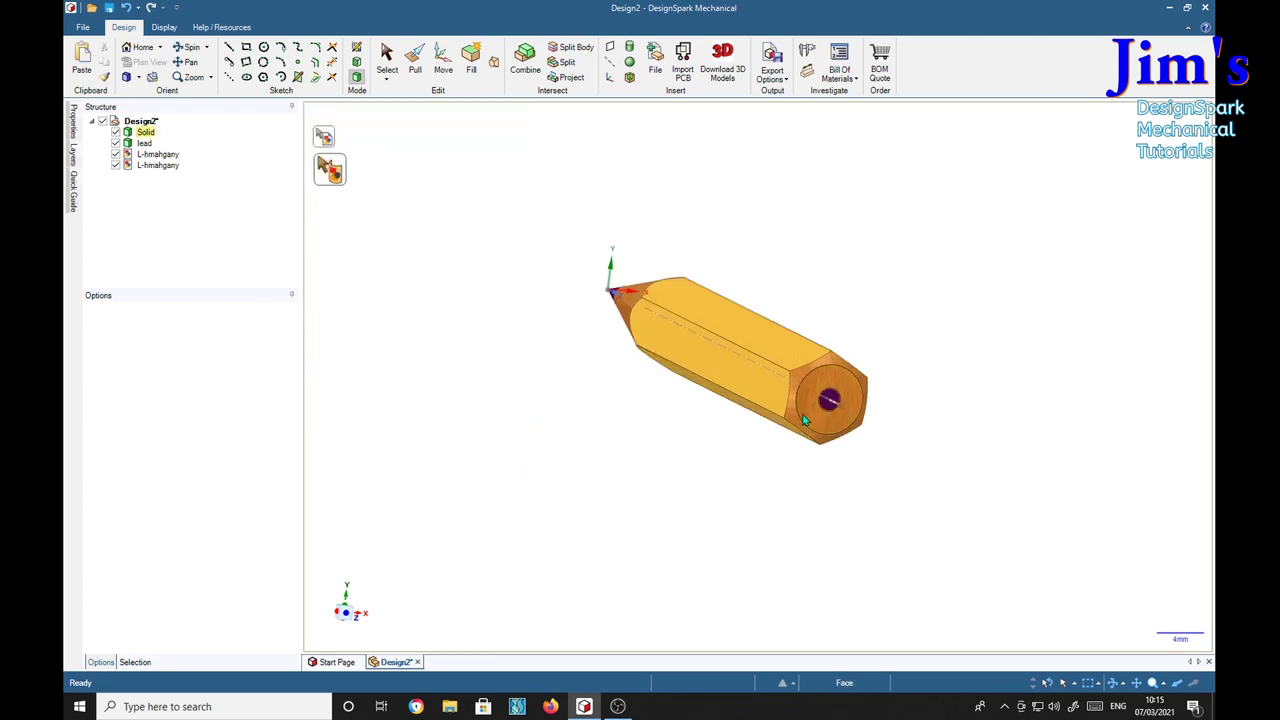
mouse_move(953, 447)
middle_mouse_down()
mouse_move(977, 374)
mouse_move(1040, 411)
mouse_move(1037, 366)
mouse_move(1104, 330)
mouse_move(1097, 371)
mouse_move(1097, 340)
middle_mouse_up()
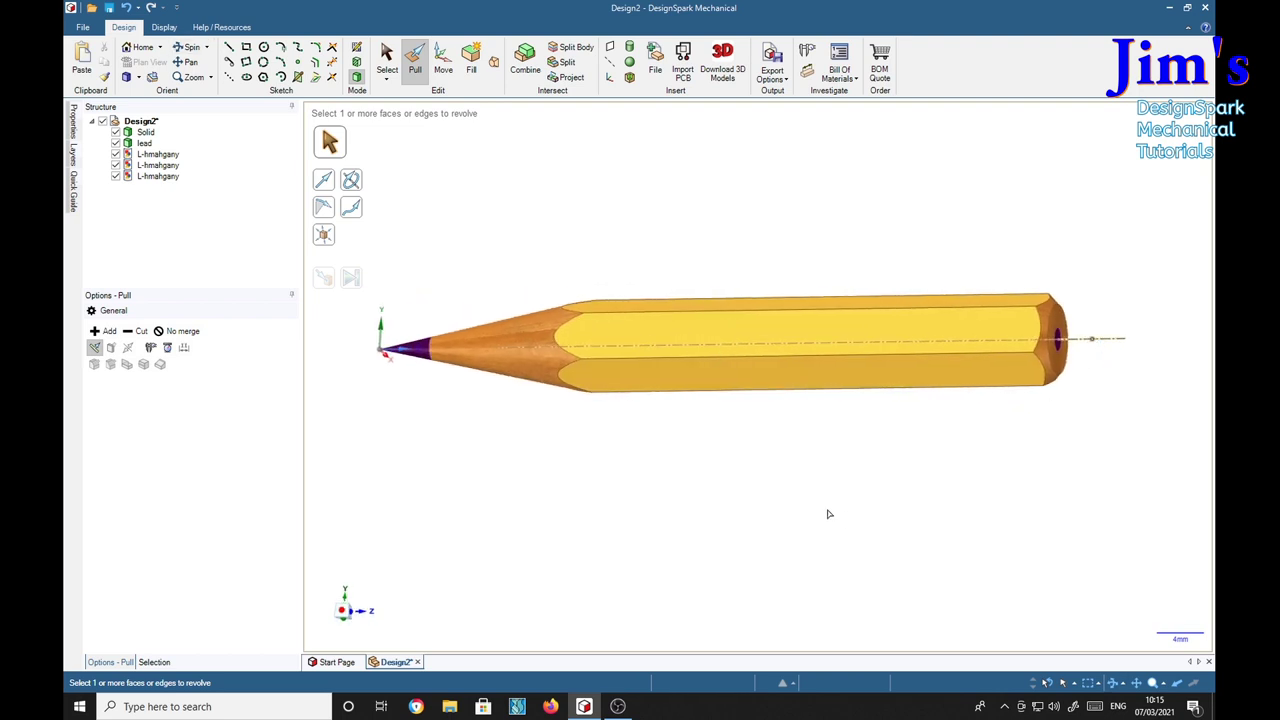
key("h")
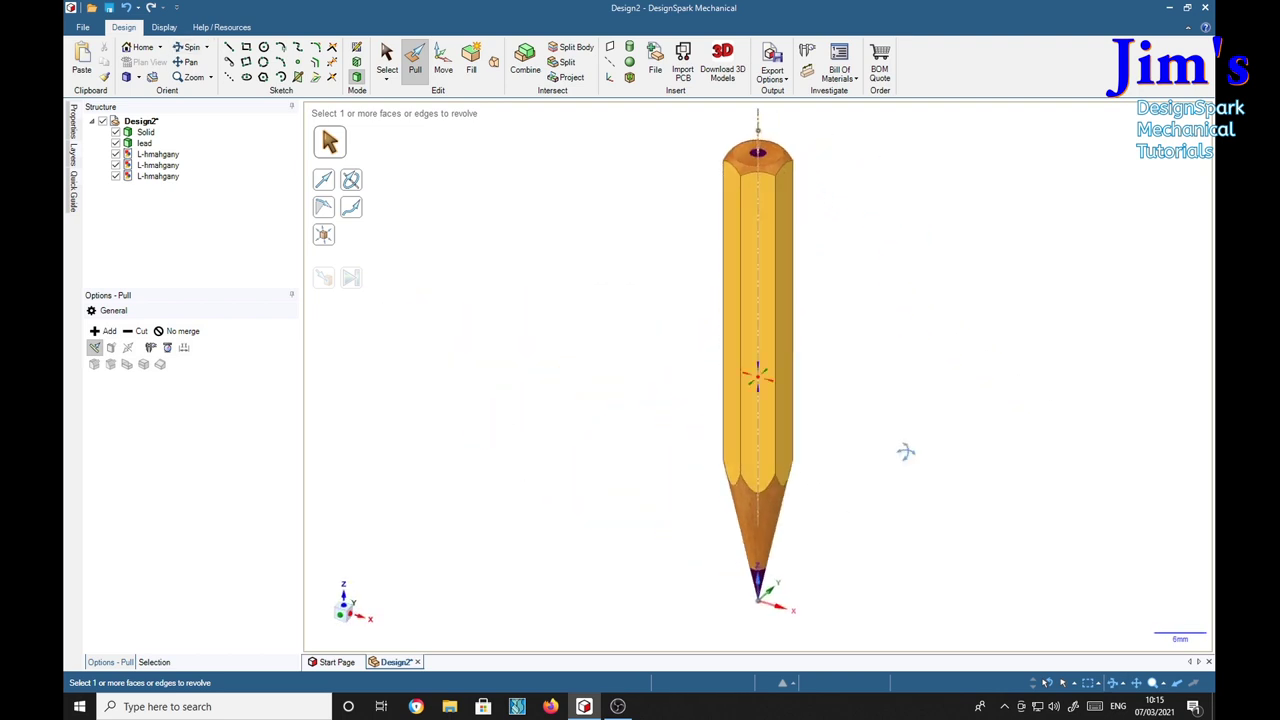
mouse_move(903, 457)
middle_mouse_down()
mouse_move(774, 514)
mouse_move(649, 491)
mouse_move(674, 451)
middle_mouse_up()
mouse_move(474, 229)
middle_mouse_down()
mouse_move(470, 274)
mouse_move(514, 337)
mouse_move(526, 457)
mouse_move(463, 476)
middle_mouse_up()
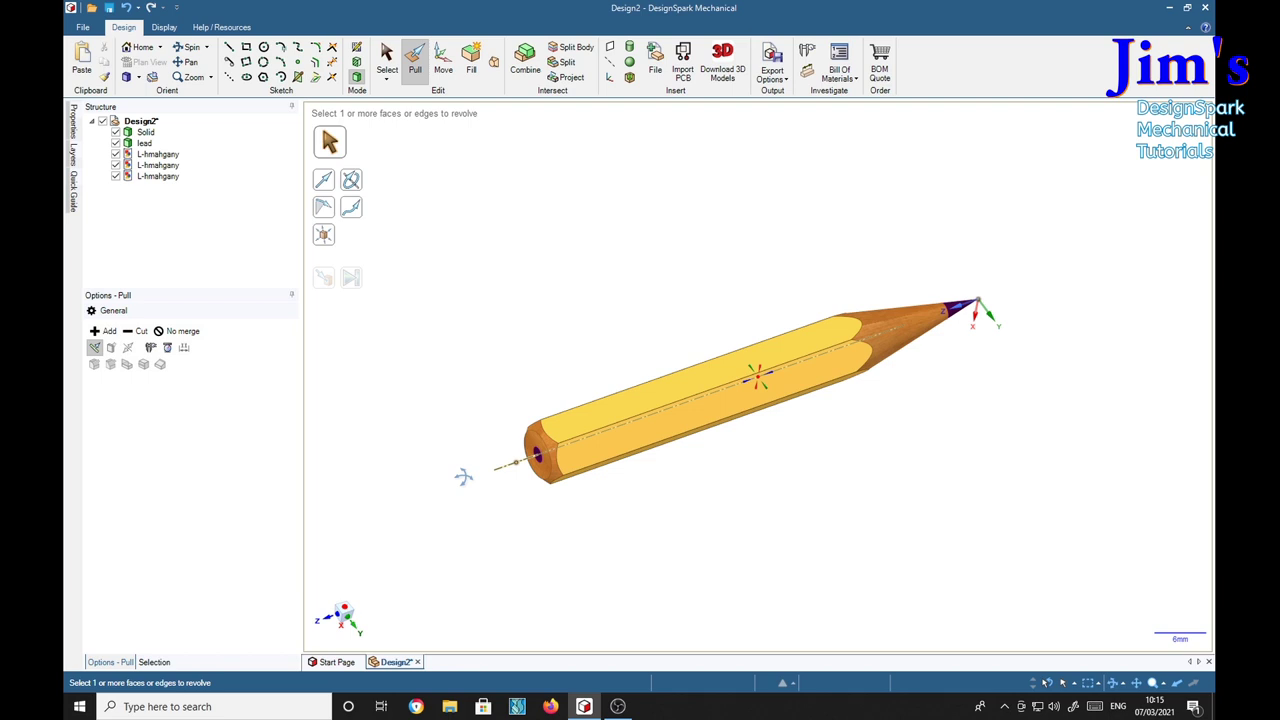